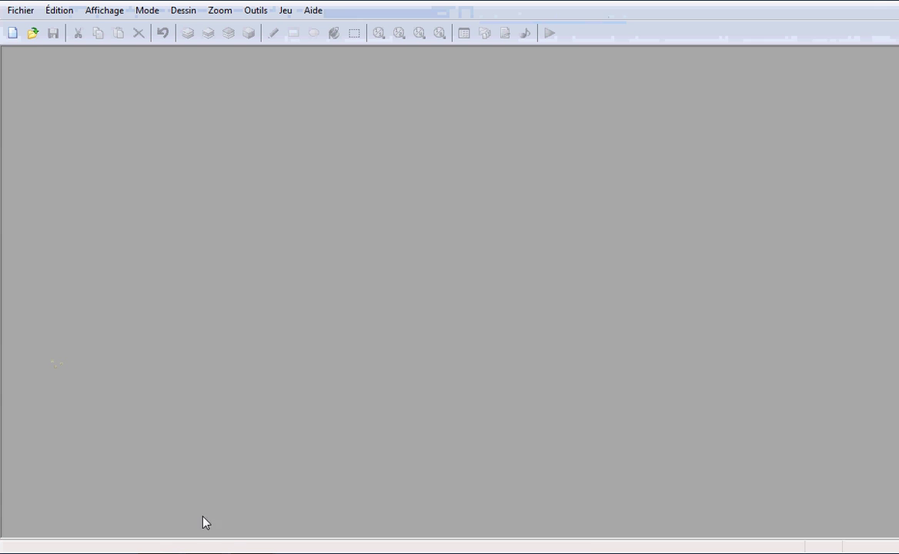
- Create a new project with the default directory name and game title Project2
{"action": "left_click", "coordinate": [29, 15]}
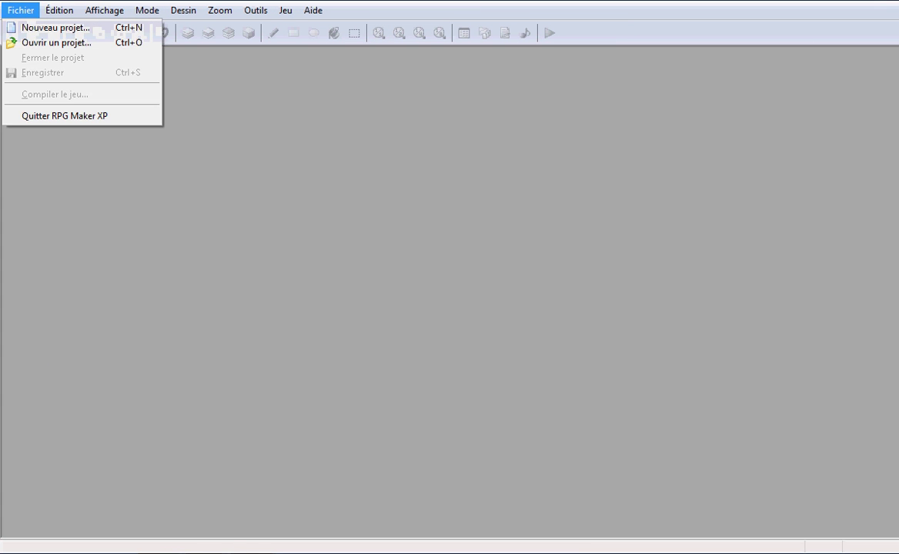
{"action": "left_click", "coordinate": [26, 28]}
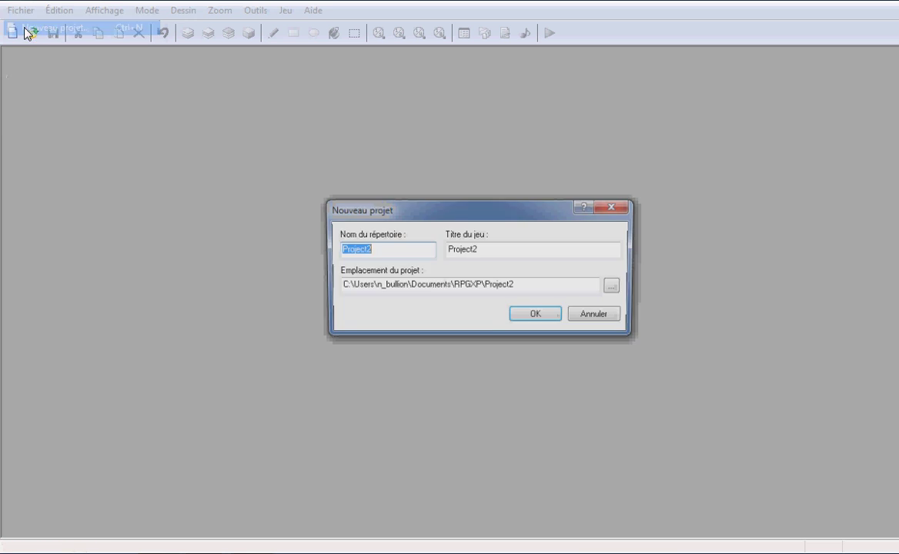
{"action": "left_click", "coordinate": [538, 318]}
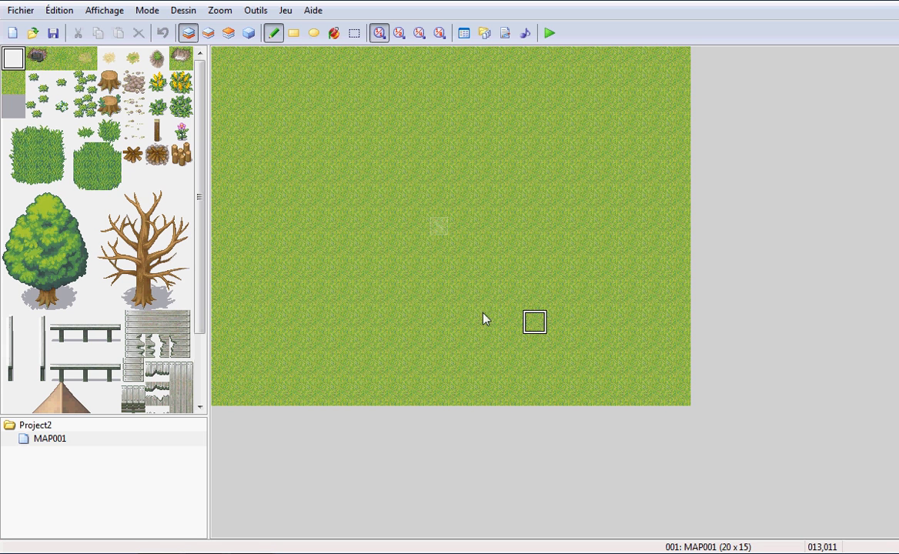
{"action": "left_click_drag", "start_coordinate": [110, 204], "coordinate": [162, 271]}
{"action": "left_click_drag", "start_coordinate": [35, 126], "coordinate": [62, 192]}
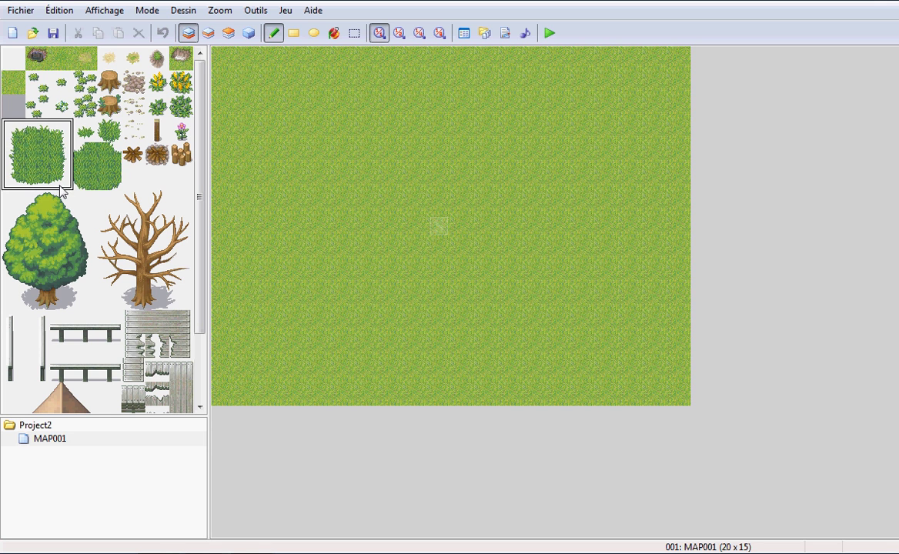
- Set the tileset of map MAP001 to 019: Ville du Désert in the map properties
{"action": "right_click", "coordinate": [53, 442]}
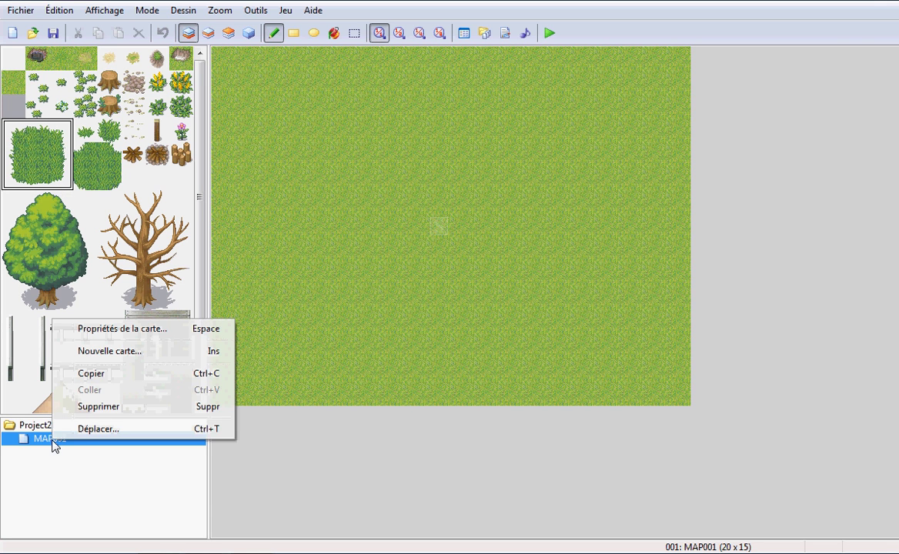
{"action": "left_click", "coordinate": [149, 336]}
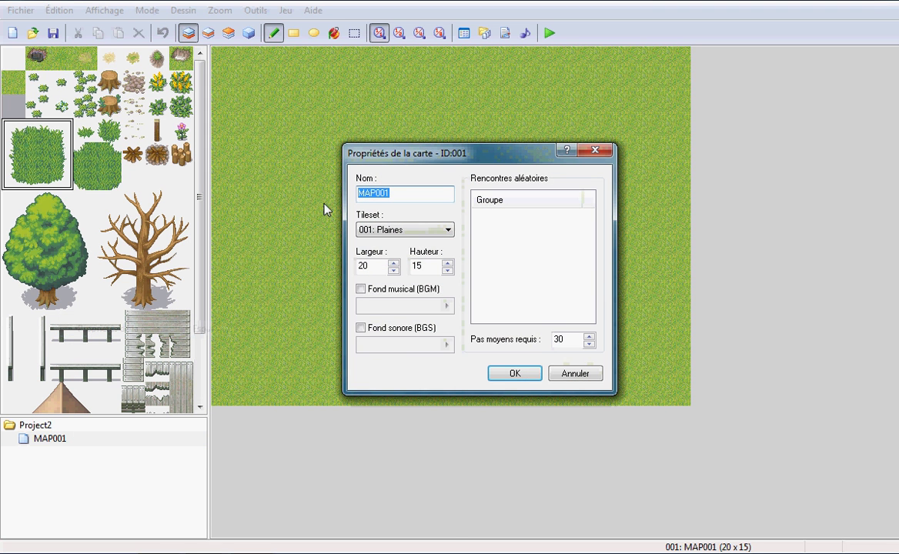
{"action": "left_click", "coordinate": [389, 230]}
{"action": "scroll", "coordinate": [416, 274], "scroll_direction": "down", "scroll_amount": 7}
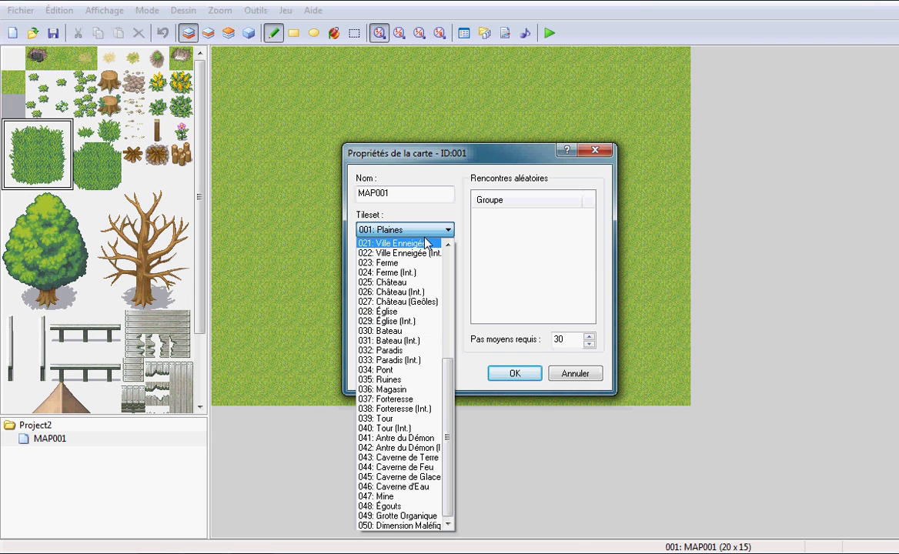
{"action": "scroll", "coordinate": [419, 269], "scroll_direction": "up", "scroll_amount": 6}
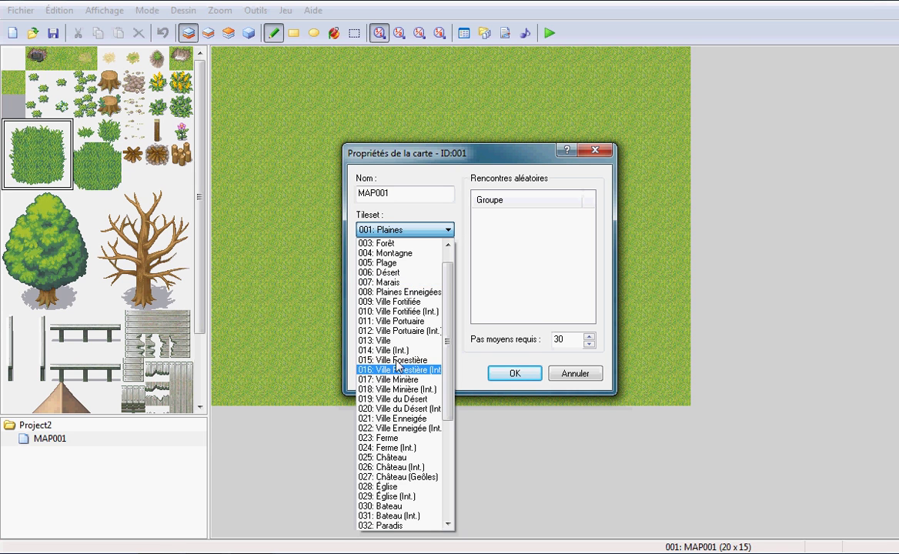
{"action": "scroll", "coordinate": [420, 373], "scroll_direction": "down", "scroll_amount": 1}
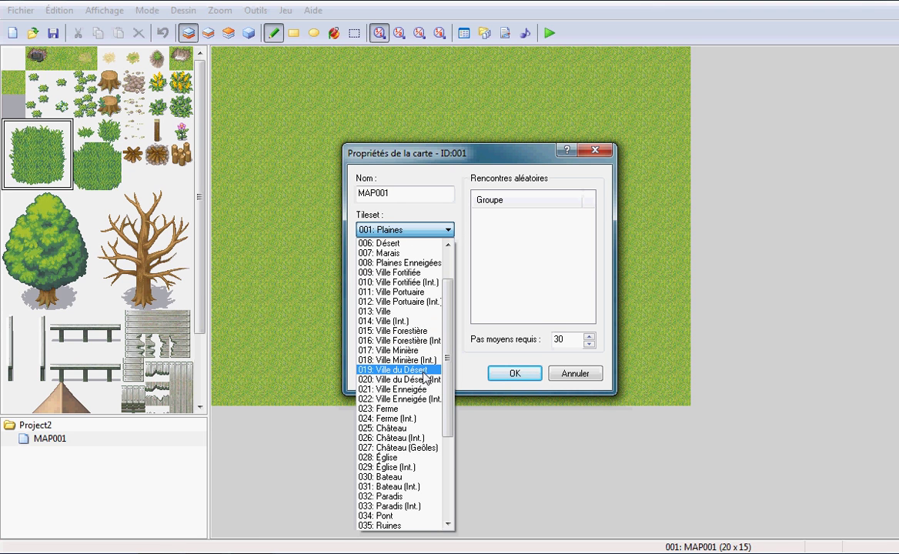
{"action": "left_click", "coordinate": [423, 371]}
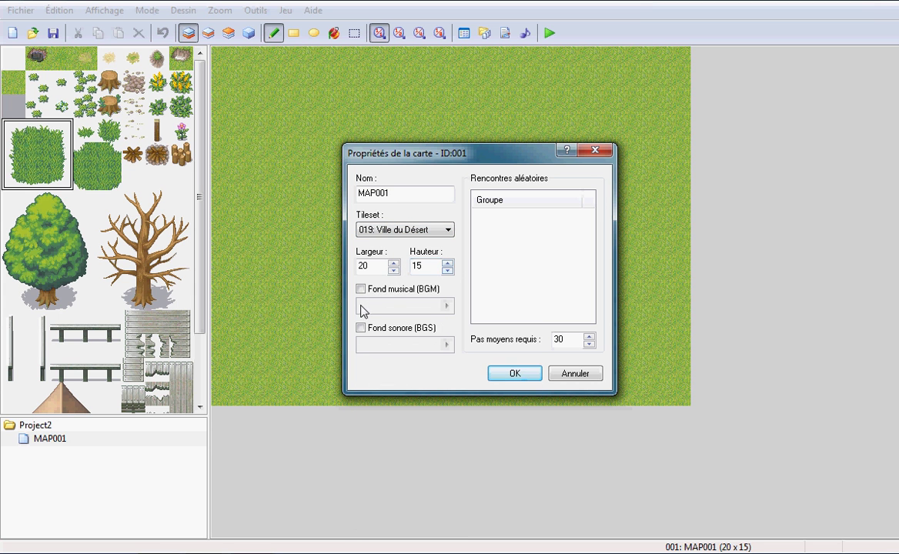
{"action": "left_click", "coordinate": [530, 375]}
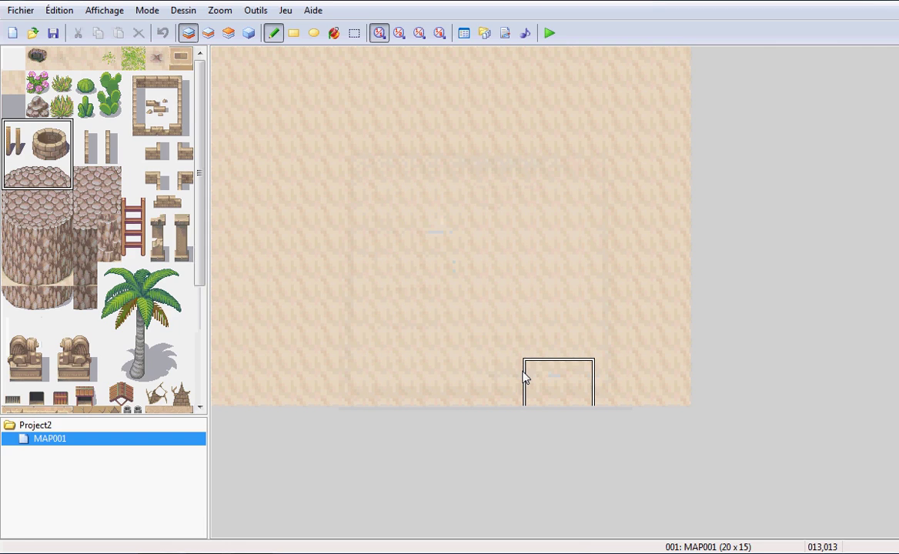
- Examine the tiles offered by the desert town tileset, from the plants and rocks down to the building walls
{"action": "left_click_drag", "start_coordinate": [37, 180], "coordinate": [36, 201]}
{"action": "scroll", "coordinate": [94, 200], "scroll_direction": "down", "scroll_amount": 4}
{"action": "scroll", "coordinate": [102, 224], "scroll_direction": "up", "scroll_amount": 2}
{"action": "scroll", "coordinate": [100, 225], "scroll_direction": "up", "scroll_amount": 2}
{"action": "scroll", "coordinate": [100, 227], "scroll_direction": "down", "scroll_amount": 4}
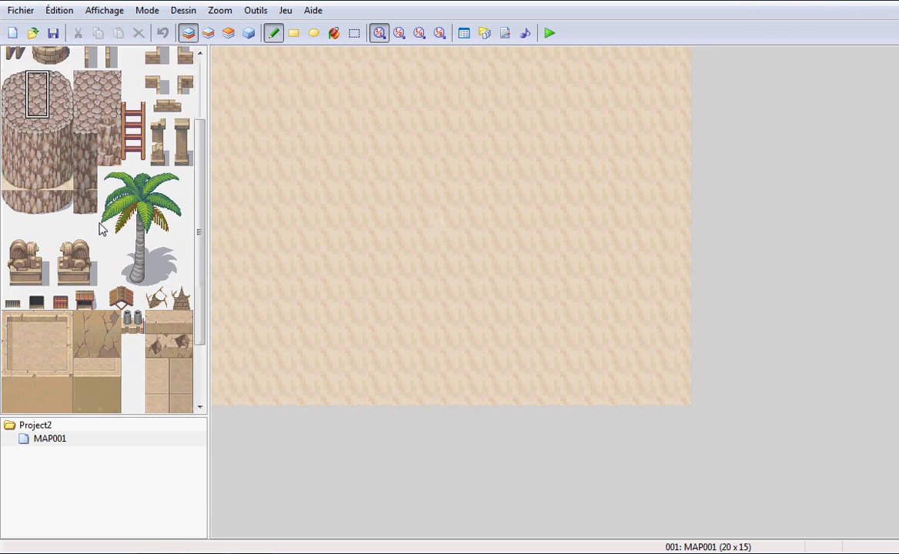
{"action": "left_click_drag", "start_coordinate": [12, 228], "coordinate": [63, 351]}
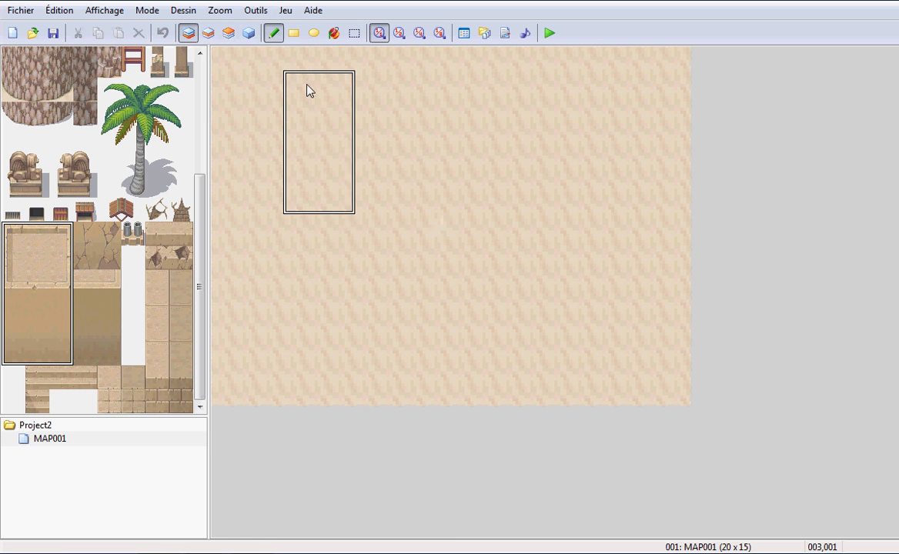
{"action": "scroll", "coordinate": [86, 203], "scroll_direction": "up", "scroll_amount": 3}
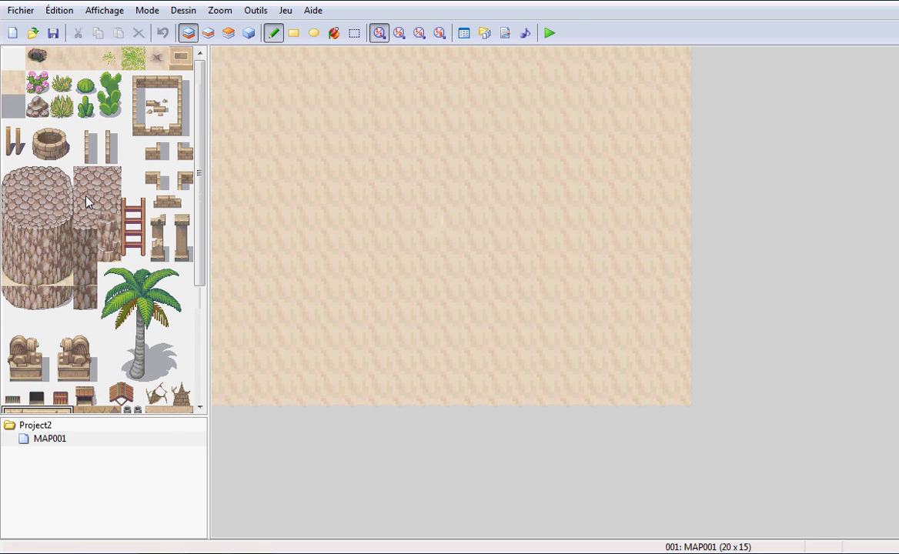
{"action": "left_click", "coordinate": [36, 84]}
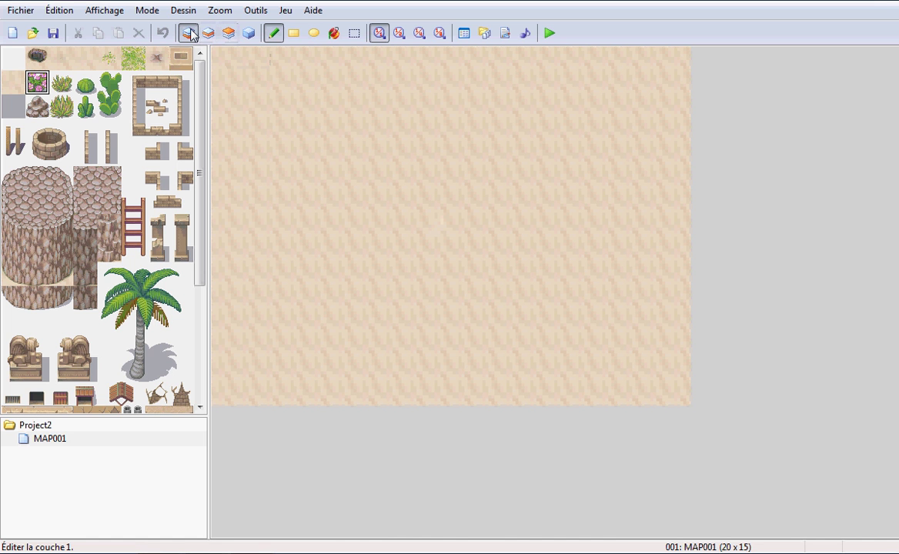
- Paint the map's upper-left corner on layer 1 with the dark pit autotile and cover it with the grass autotile
{"action": "left_click", "coordinate": [37, 57]}
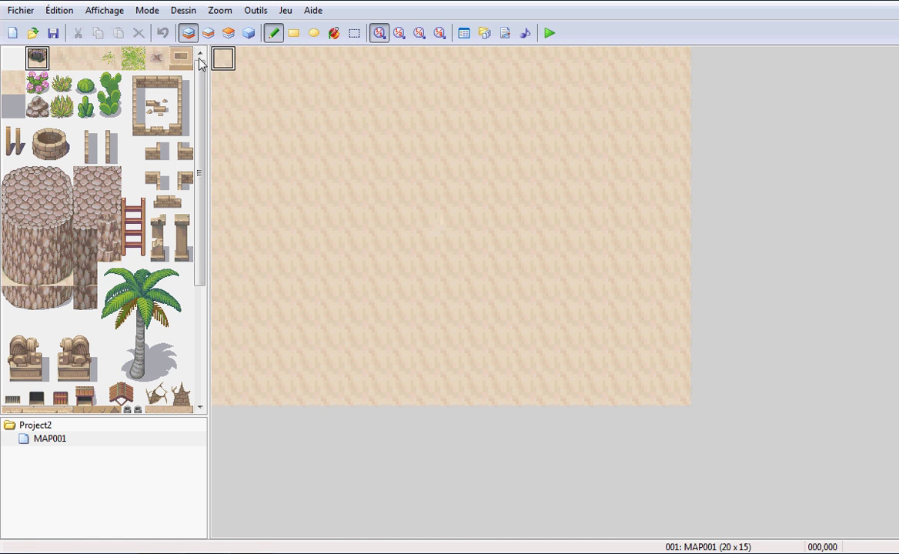
{"action": "left_click", "coordinate": [248, 60]}
{"action": "left_click_drag", "start_coordinate": [237, 106], "coordinate": [247, 59]}
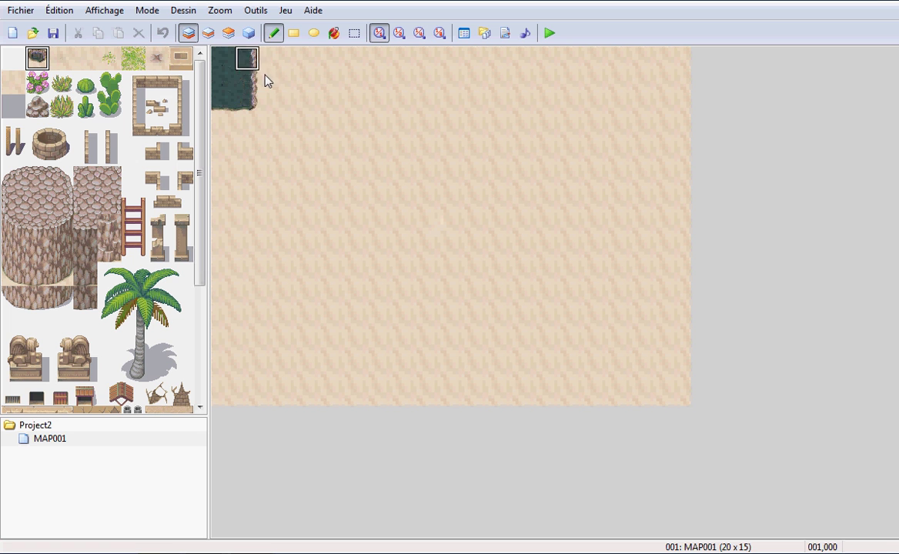
{"action": "mouse_move", "coordinate": [285, 104]}
{"action": "left_mouse_down"}
{"action": "mouse_move", "coordinate": [295, 54]}
{"action": "mouse_move", "coordinate": [246, 77]}
{"action": "mouse_move", "coordinate": [297, 76]}
{"action": "mouse_move", "coordinate": [258, 102]}
{"action": "mouse_move", "coordinate": [233, 60]}
{"action": "mouse_move", "coordinate": [223, 82]}
{"action": "mouse_move", "coordinate": [270, 106]}
{"action": "mouse_move", "coordinate": [243, 90]}
{"action": "mouse_move", "coordinate": [221, 104]}
{"action": "left_mouse_up"}
{"action": "left_click", "coordinate": [132, 58]}
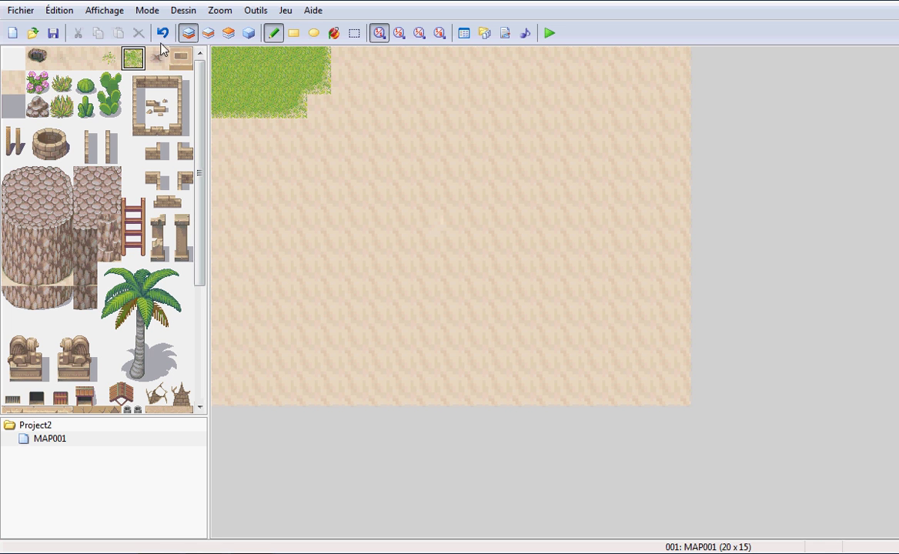
- Place the whole palm tree on layer 2, overlapping the right edge of the grass patch
{"action": "left_click", "coordinate": [209, 34]}
{"action": "left_click_drag", "start_coordinate": [108, 271], "coordinate": [178, 370]}
{"action": "left_click", "coordinate": [275, 88]}
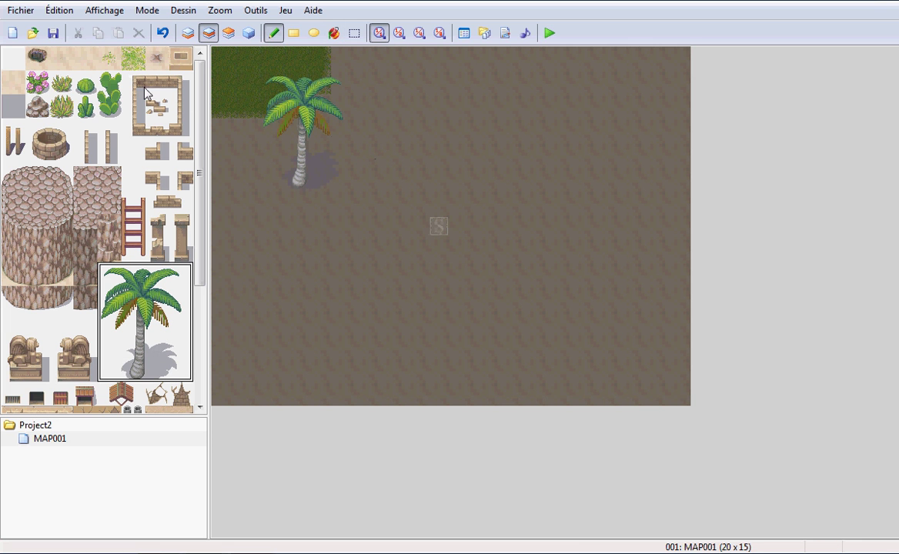
- Place a small round cactus to the right of the palm tree and the round rock column farther right on layer 2
{"action": "left_click", "coordinate": [86, 83]}
{"action": "left_click", "coordinate": [391, 85]}
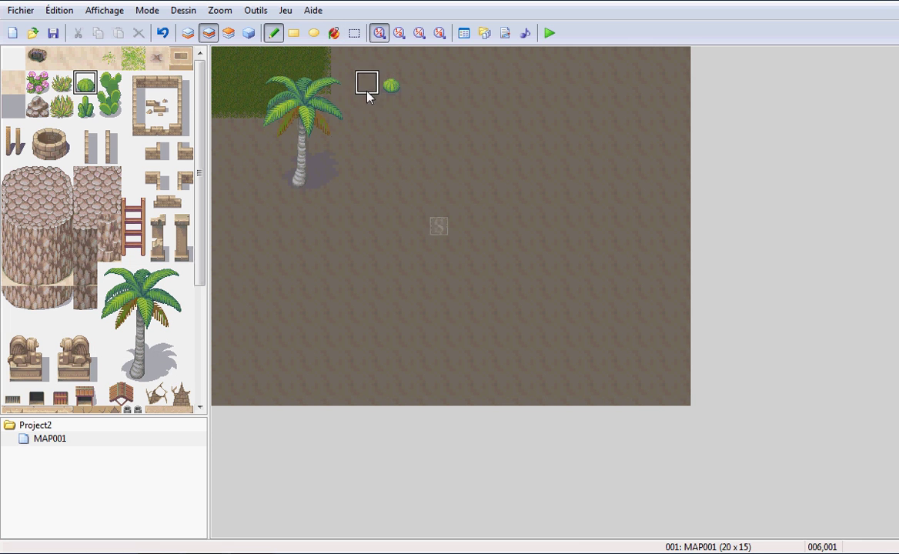
{"action": "left_click_drag", "start_coordinate": [25, 174], "coordinate": [62, 282]}
{"action": "left_click", "coordinate": [439, 83]}
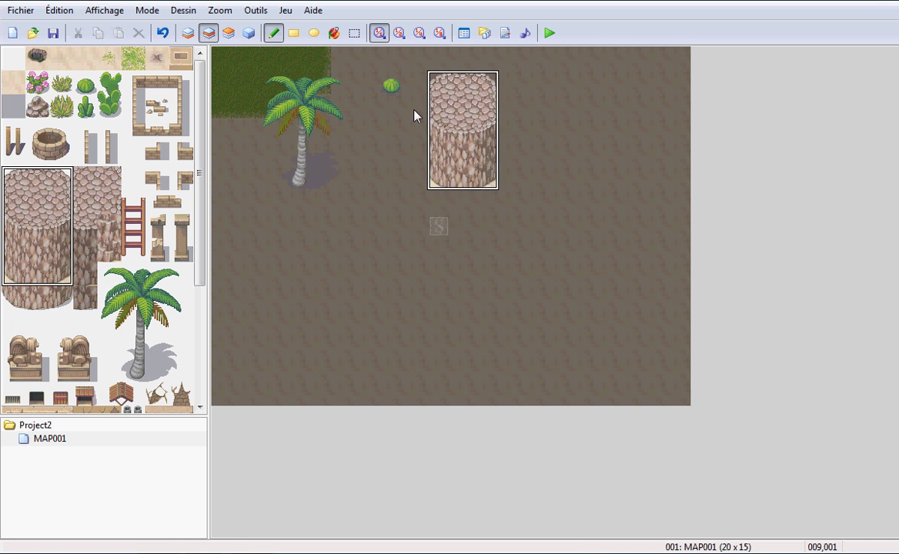
- Place a second palm tree on layer 3 so that it overlaps the lower right part of the round rock column
{"action": "scroll", "coordinate": [100, 231], "scroll_direction": "down", "scroll_amount": 3}
{"action": "left_click_drag", "start_coordinate": [11, 269], "coordinate": [75, 383]}
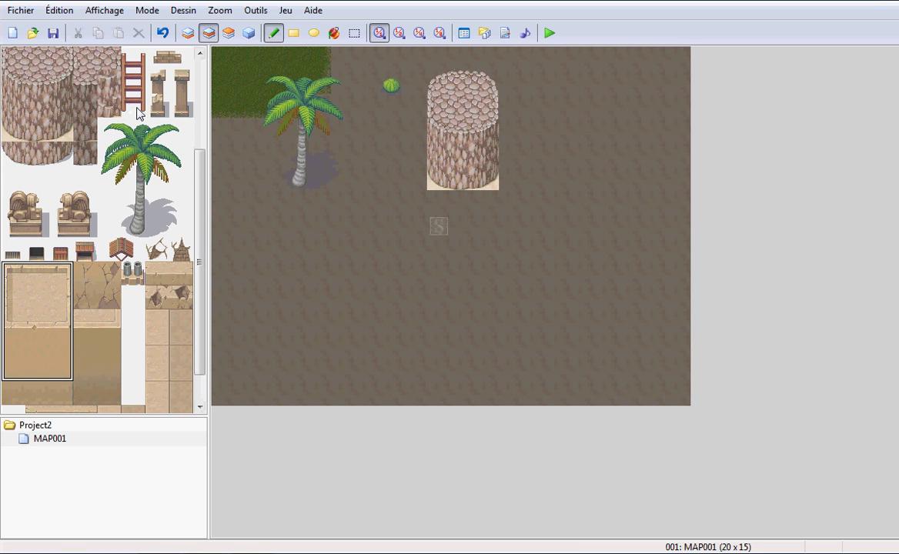
{"action": "scroll", "coordinate": [193, 148], "scroll_direction": "up", "scroll_amount": 2}
{"action": "left_click", "coordinate": [229, 33]}
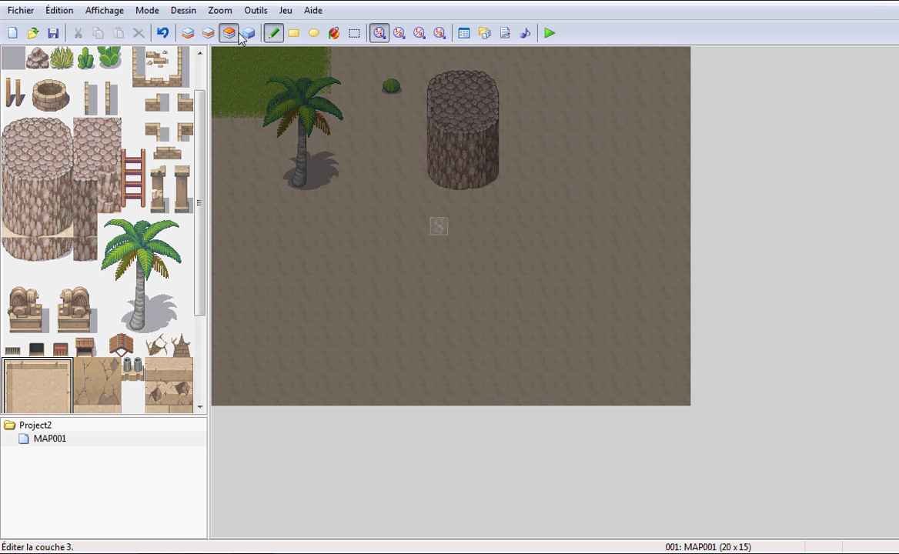
{"action": "scroll", "coordinate": [152, 81], "scroll_direction": "up", "scroll_amount": 1}
{"action": "left_click", "coordinate": [37, 80]}
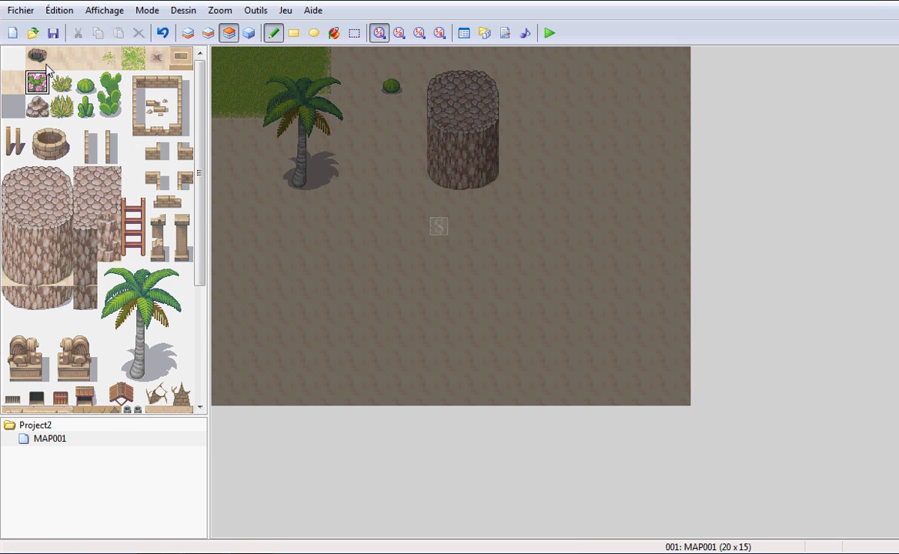
{"action": "scroll", "coordinate": [108, 177], "scroll_direction": "down", "scroll_amount": 2}
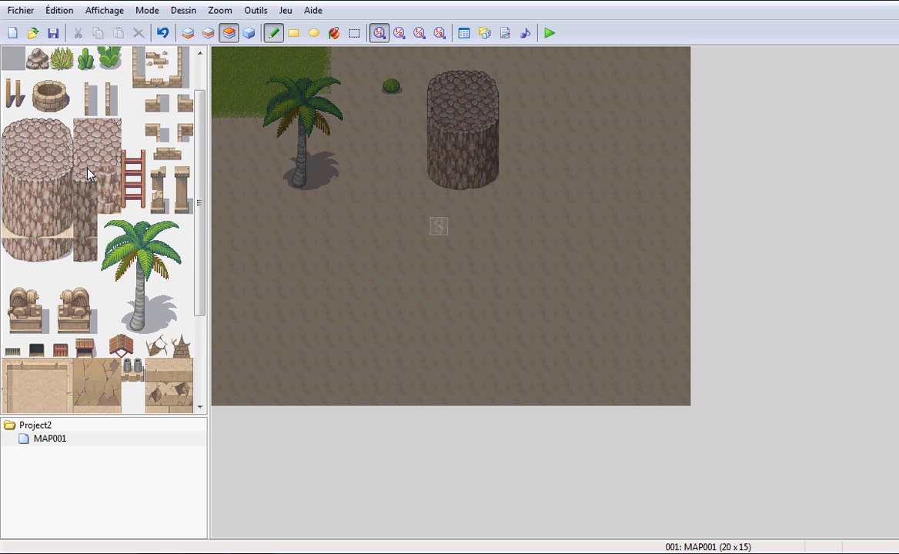
{"action": "left_click_drag", "start_coordinate": [104, 174], "coordinate": [190, 282]}
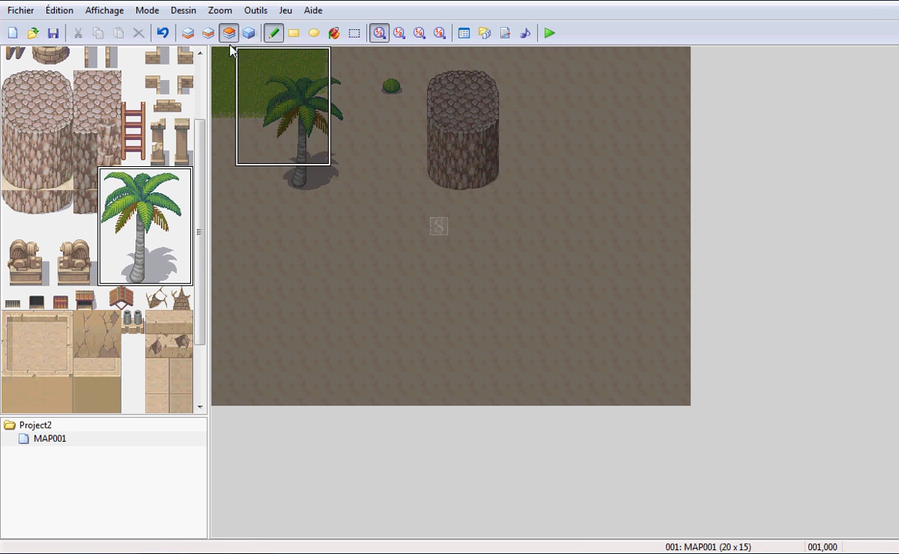
{"action": "left_click", "coordinate": [455, 130]}
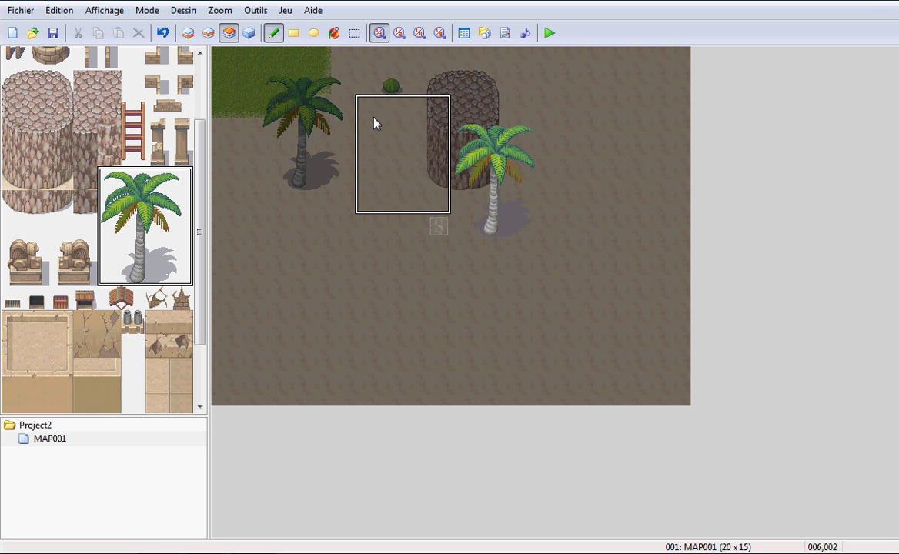
- Switch to the event layer and start a new event on map cell 010,009
{"action": "left_click", "coordinate": [250, 34]}
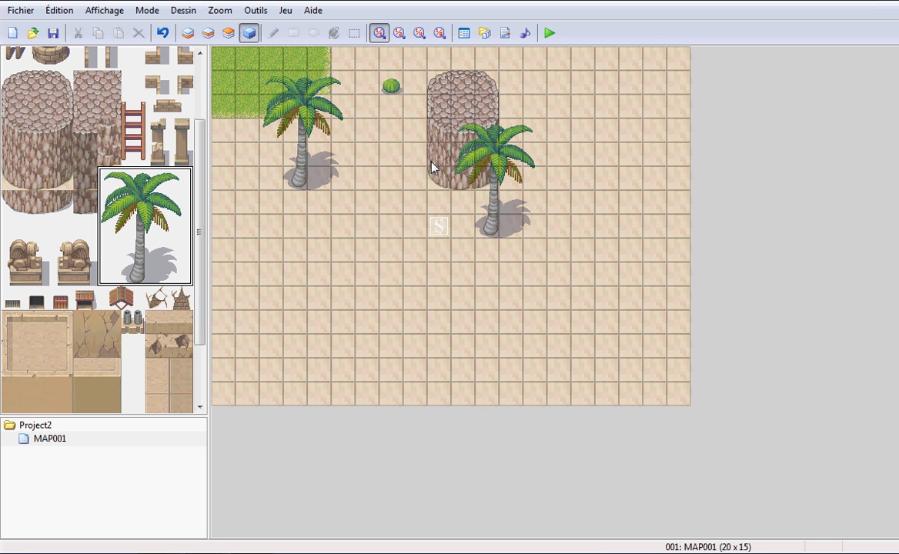
{"action": "double_click", "coordinate": [463, 274]}
{"action": "key", "text": "Escape"}
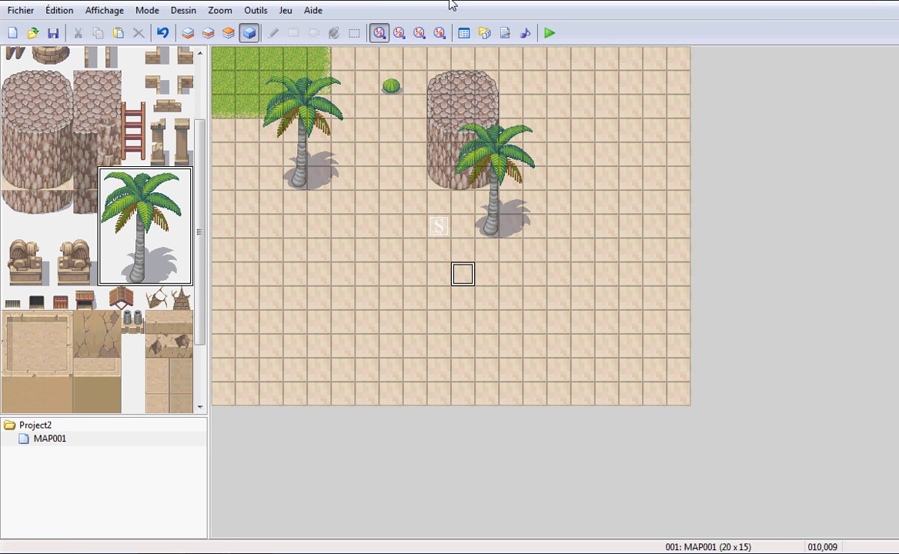
{"action": "double_click", "coordinate": [462, 279]}
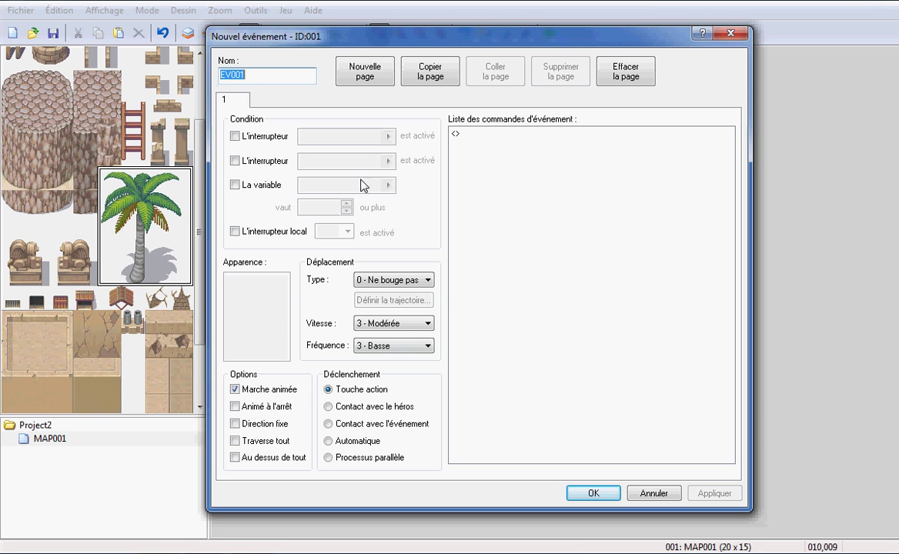
- Add a command to the new event that displays the message "Bonjour"
{"action": "left_click", "coordinate": [466, 136]}
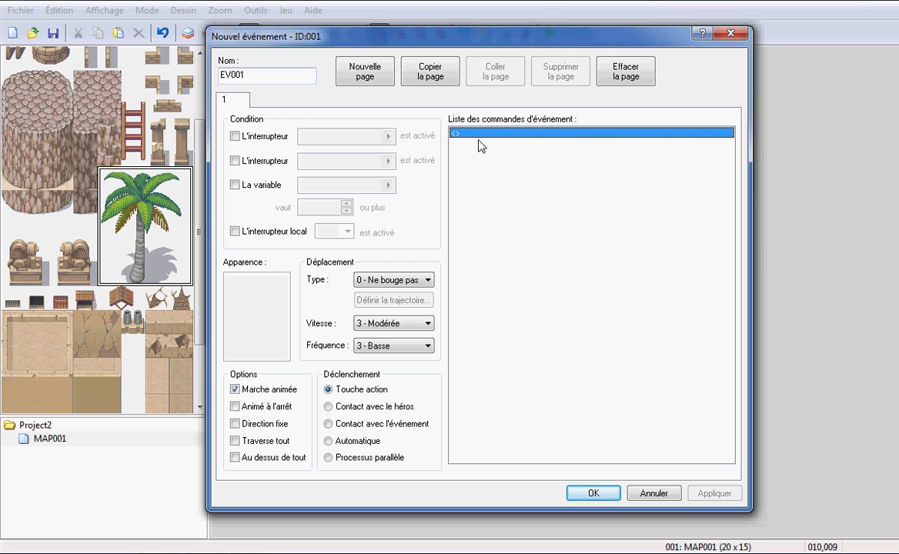
{"action": "double_click", "coordinate": [480, 136]}
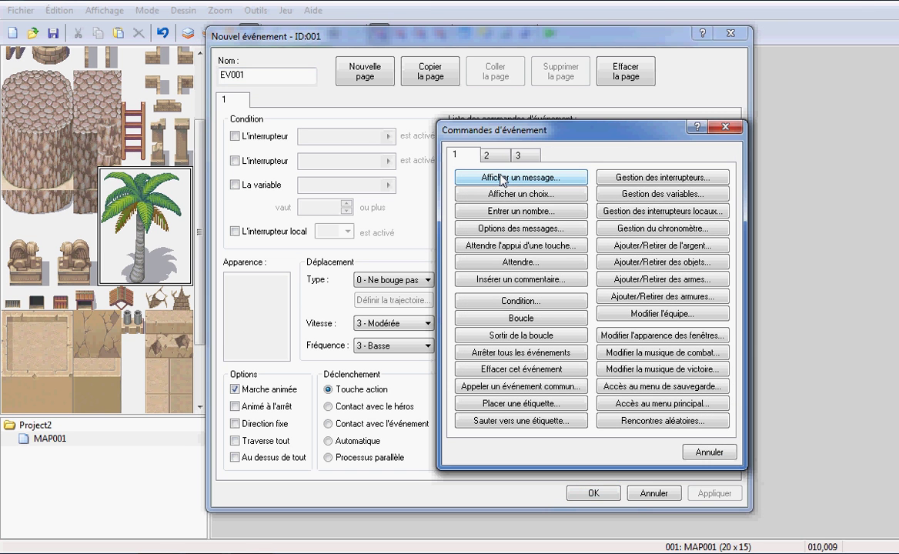
{"action": "left_click", "coordinate": [503, 177]}
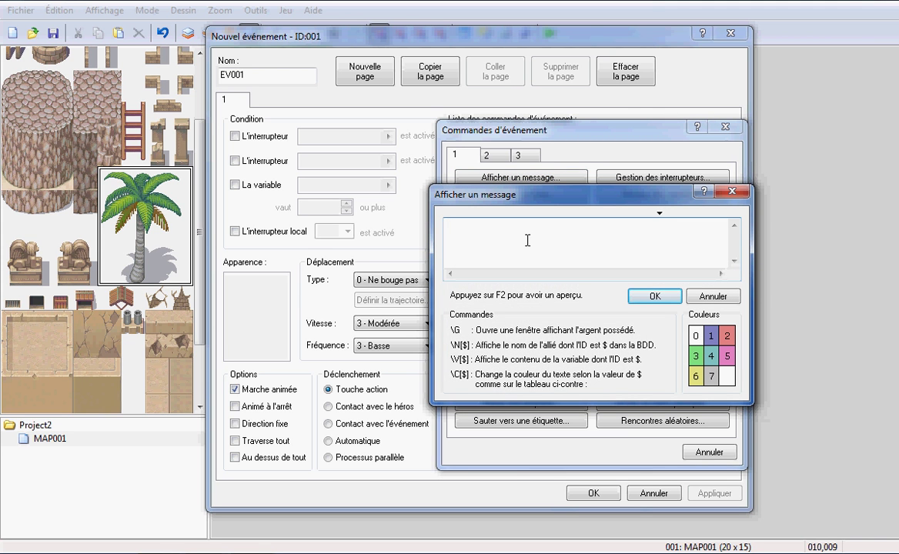
{"action": "type", "text": "Bonjour"}
{"action": "left_click", "coordinate": [651, 297]}
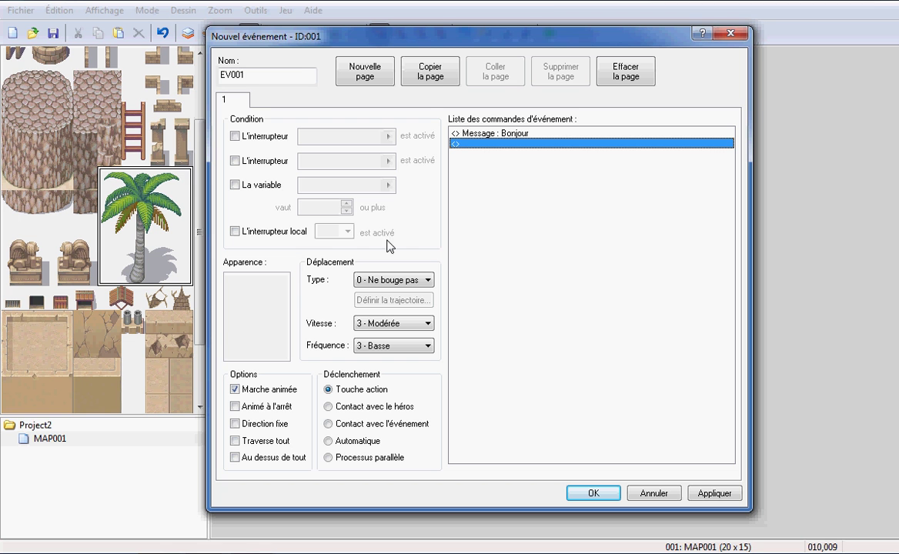
- Open the graphics list for the event's appearance and preview the warrior and thief character sprites
{"action": "double_click", "coordinate": [264, 302]}
{"action": "left_click", "coordinate": [317, 199]}
{"action": "left_click", "coordinate": [317, 219]}
{"action": "scroll", "coordinate": [317, 216], "scroll_direction": "down", "scroll_amount": 2}
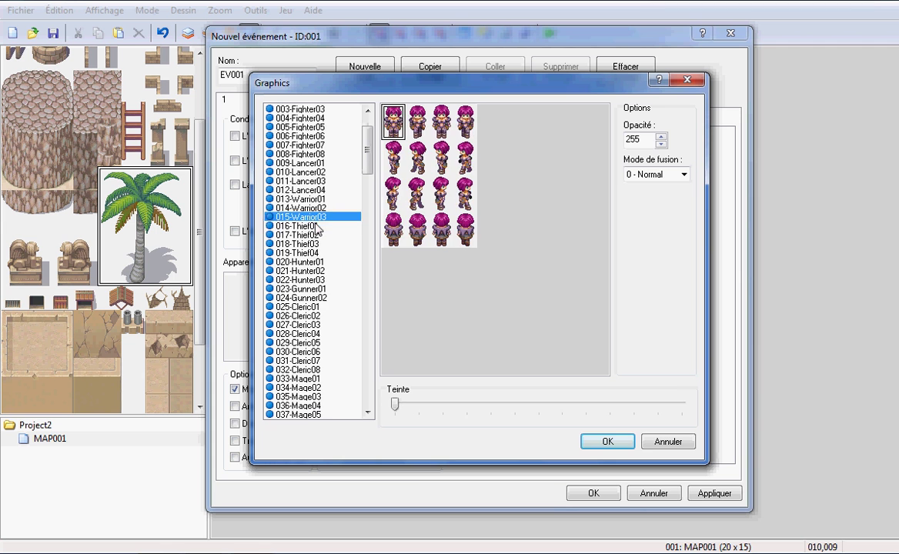
{"action": "left_click", "coordinate": [317, 227]}
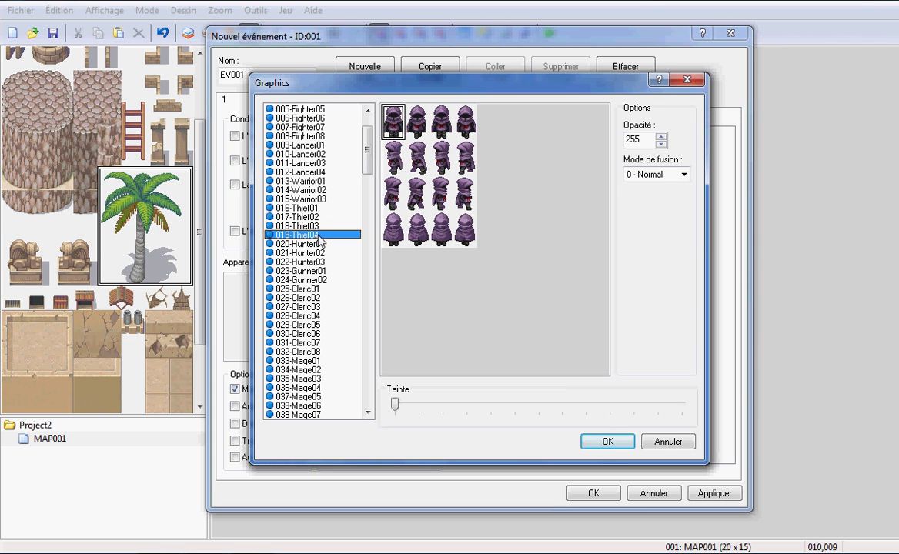
{"action": "left_click", "coordinate": [317, 235]}
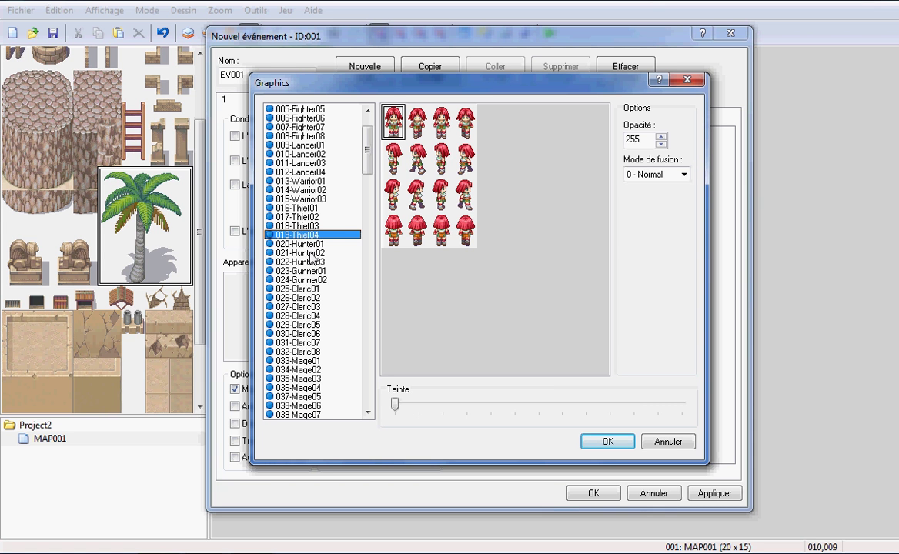
- Preview further character sprites in the graphics list, including the cleric, king, fairy, snake and queen
{"action": "scroll", "coordinate": [311, 258], "scroll_direction": "down", "scroll_amount": 5}
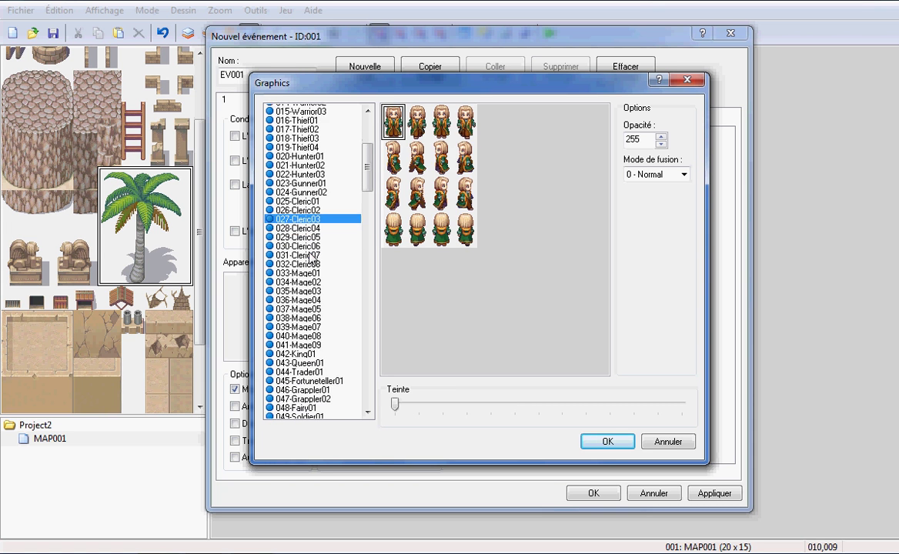
{"action": "scroll", "coordinate": [309, 257], "scroll_direction": "down", "scroll_amount": 3}
{"action": "left_click", "coordinate": [306, 253]}
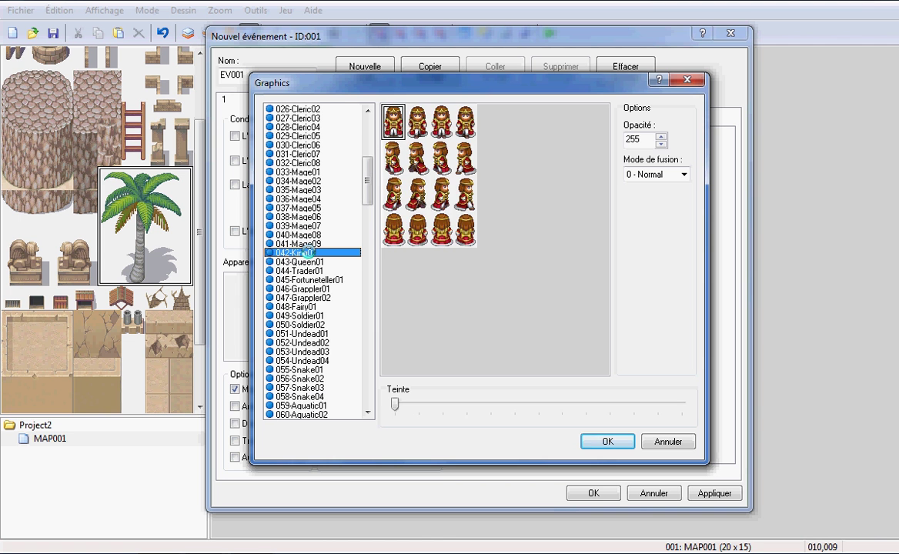
{"action": "scroll", "coordinate": [310, 257], "scroll_direction": "down", "scroll_amount": 3}
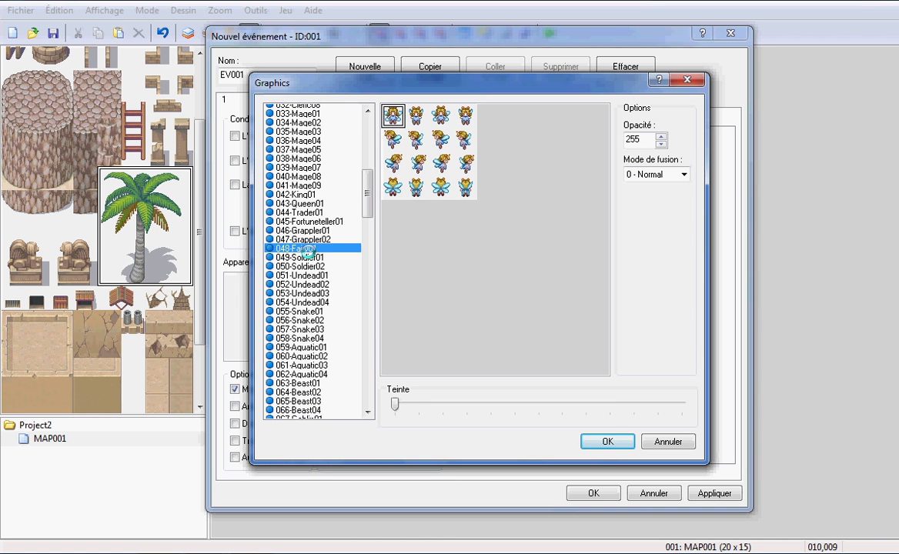
{"action": "scroll", "coordinate": [310, 257], "scroll_direction": "down", "scroll_amount": 2}
{"action": "scroll", "coordinate": [309, 257], "scroll_direction": "up", "scroll_amount": 8}
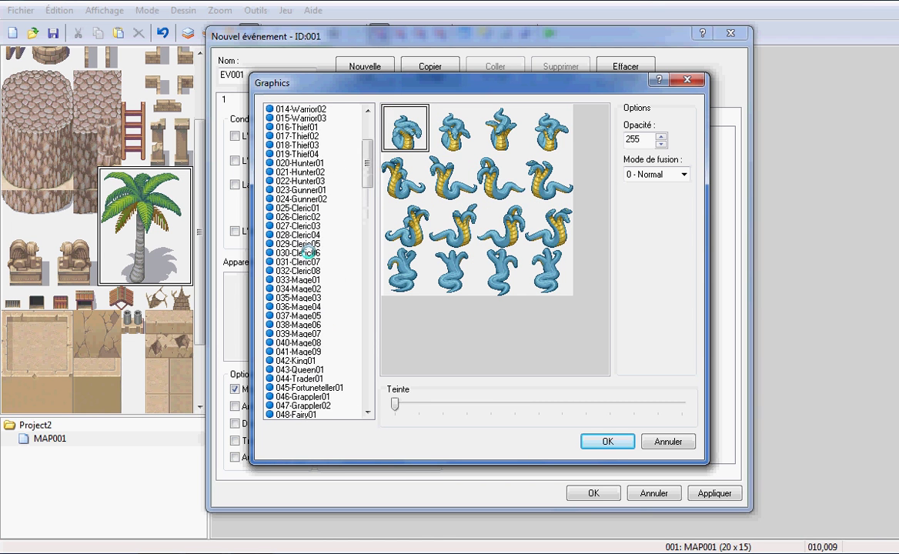
{"action": "left_click_drag", "start_coordinate": [308, 199], "coordinate": [332, 283]}
{"action": "scroll", "coordinate": [327, 269], "scroll_direction": "up", "scroll_amount": 5}
{"action": "scroll", "coordinate": [332, 284], "scroll_direction": "down", "scroll_amount": 7}
{"action": "left_click", "coordinate": [326, 334]}
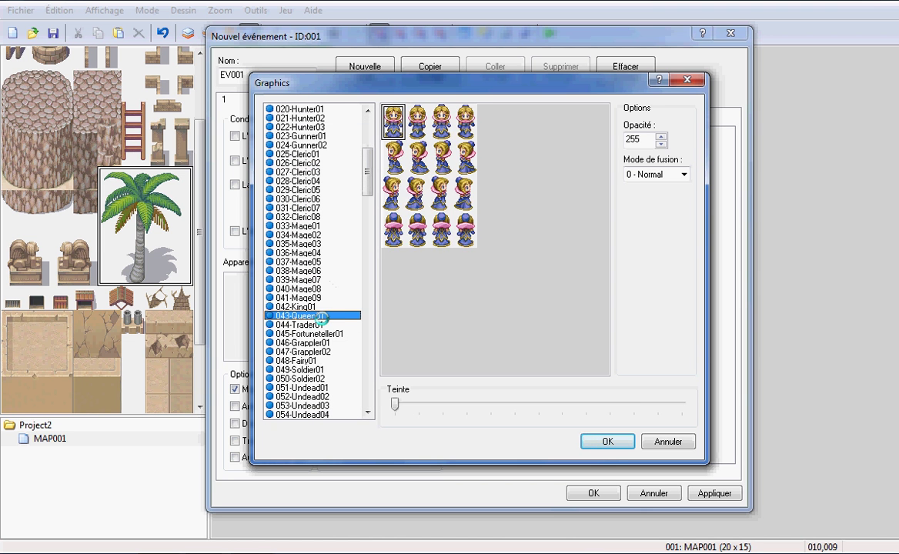
- Preview the creature sprites in the graphics list, from the aquatic ones through the birds and elementals to the monsters
{"action": "scroll", "coordinate": [327, 347], "scroll_direction": "down", "scroll_amount": 3}
{"action": "left_click", "coordinate": [331, 321]}
{"action": "left_click", "coordinate": [336, 350]}
{"action": "scroll", "coordinate": [336, 333], "scroll_direction": "down", "scroll_amount": 1}
{"action": "scroll", "coordinate": [336, 331], "scroll_direction": "down", "scroll_amount": 9}
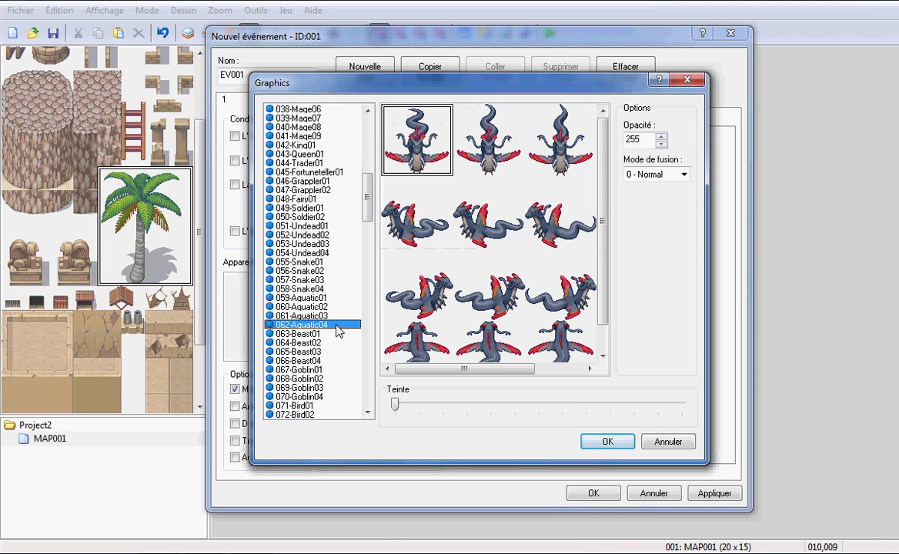
{"action": "scroll", "coordinate": [337, 331], "scroll_direction": "down", "scroll_amount": 9}
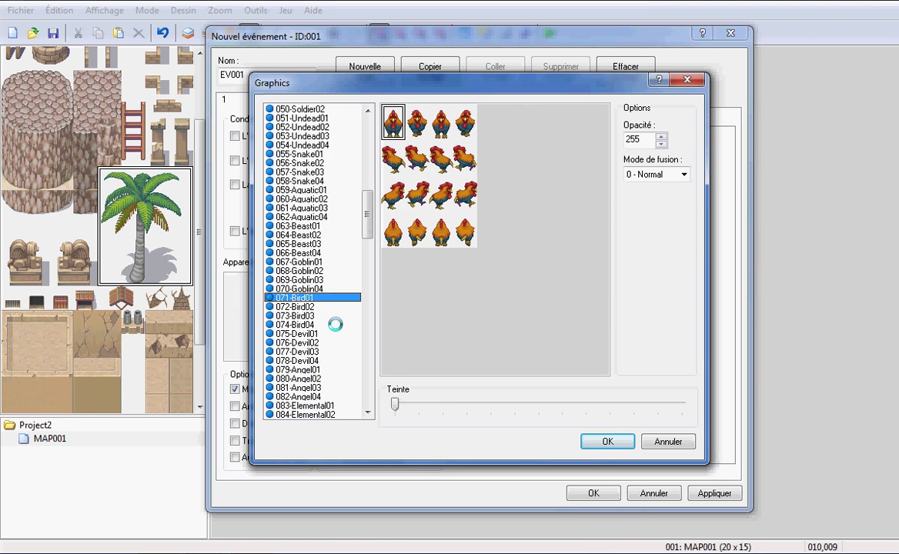
{"action": "scroll", "coordinate": [336, 331], "scroll_direction": "down", "scroll_amount": 9}
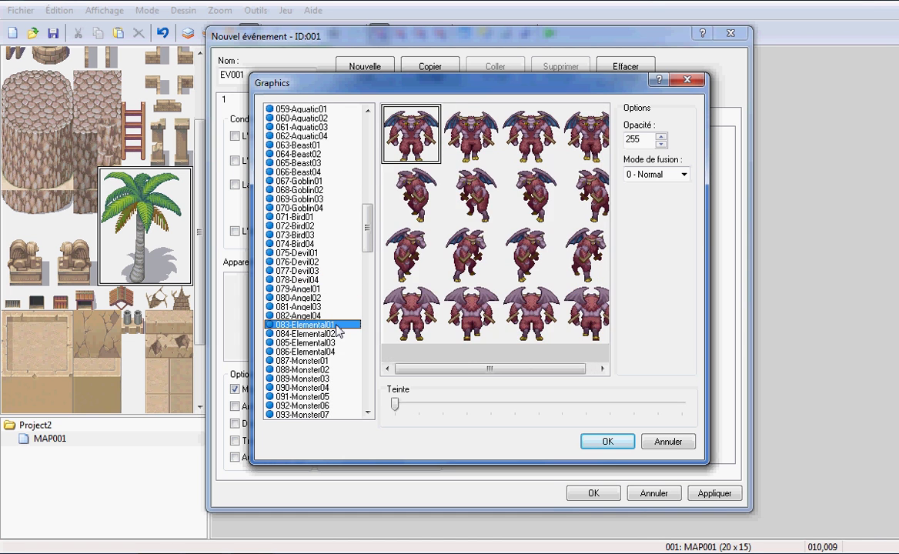
{"action": "scroll", "coordinate": [337, 332], "scroll_direction": "down", "scroll_amount": 16}
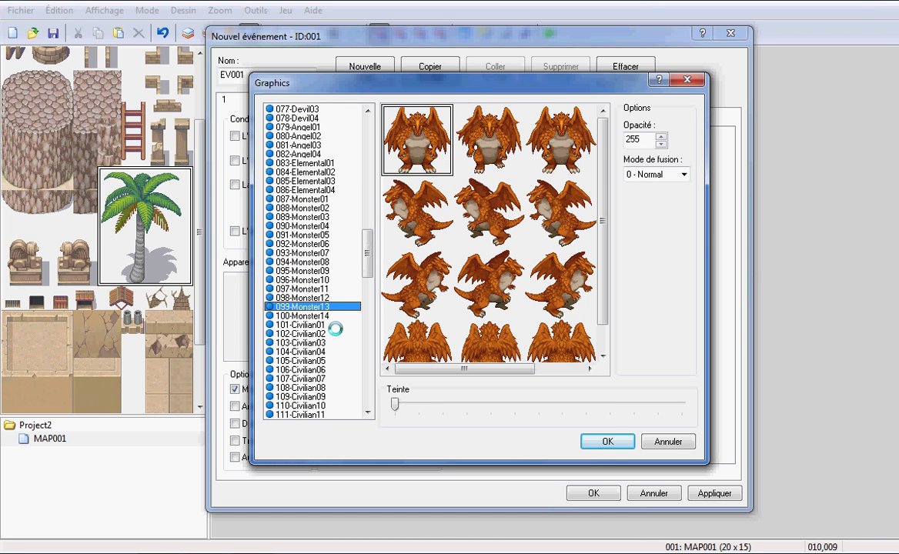
- Preview the civilian sprites from 101-Civilian01 through 110-Civilian10
{"action": "left_click", "coordinate": [321, 325]}
{"action": "scroll", "coordinate": [323, 320], "scroll_direction": "down", "scroll_amount": 3}
{"action": "left_click", "coordinate": [329, 314]}
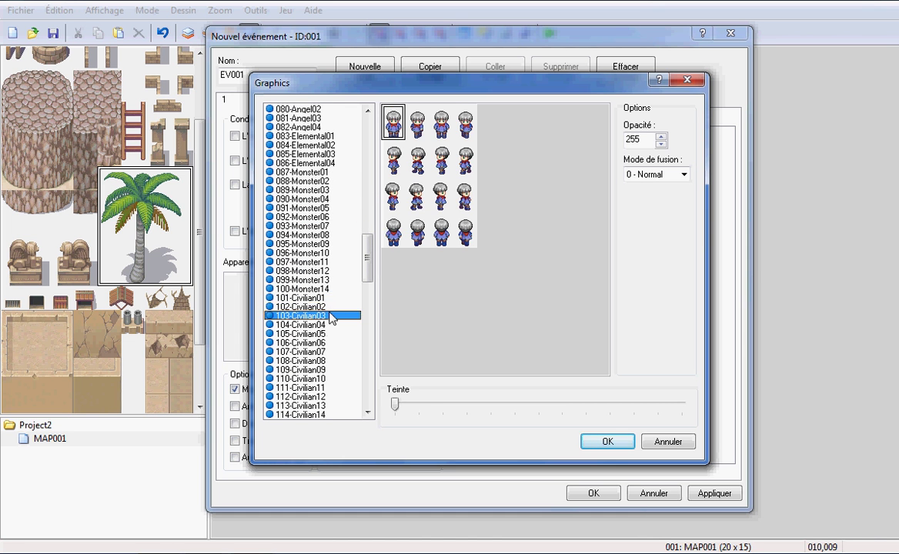
{"action": "left_click", "coordinate": [331, 325]}
{"action": "left_click", "coordinate": [330, 306]}
{"action": "left_click", "coordinate": [333, 325]}
{"action": "left_click", "coordinate": [331, 335]}
{"action": "left_click", "coordinate": [331, 325]}
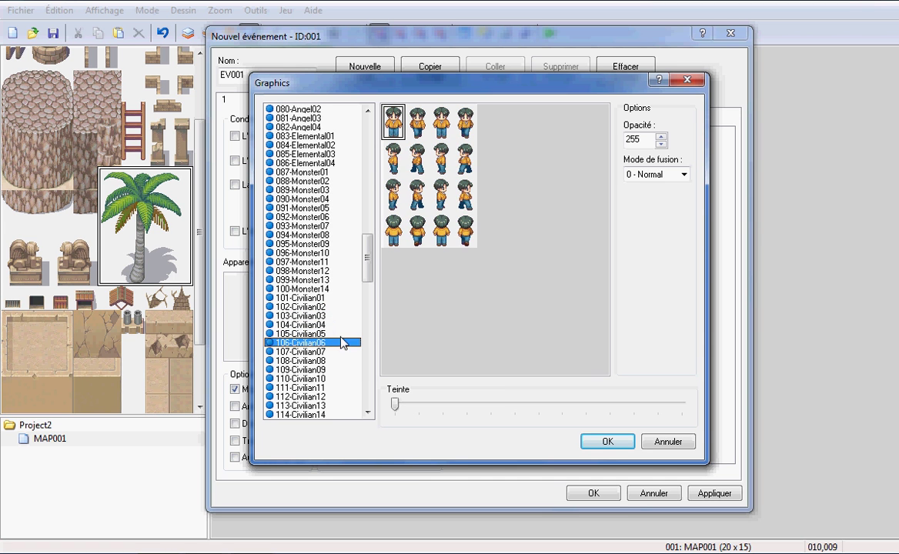
{"action": "left_click", "coordinate": [331, 334]}
{"action": "left_click", "coordinate": [331, 342]}
{"action": "left_click", "coordinate": [326, 352]}
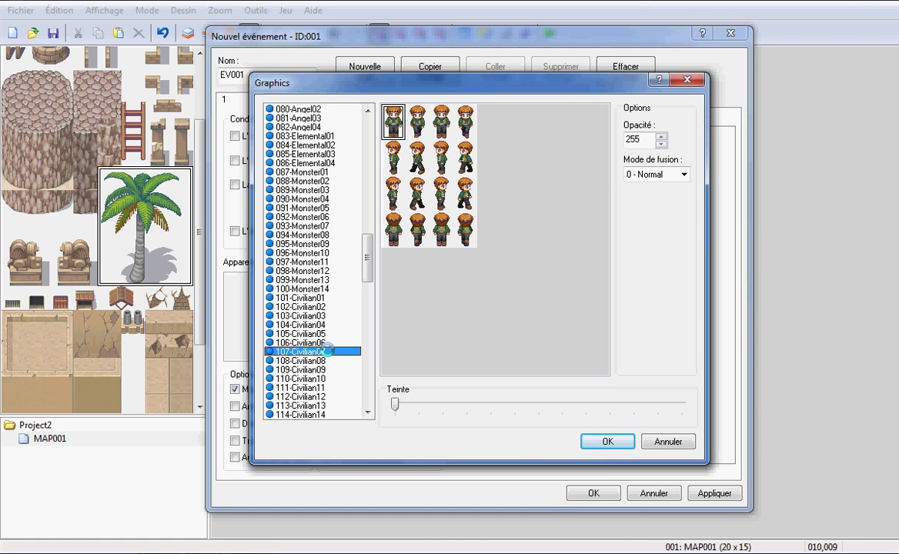
{"action": "left_click", "coordinate": [326, 370]}
{"action": "left_click", "coordinate": [326, 360]}
{"action": "left_click", "coordinate": [327, 370]}
{"action": "left_click", "coordinate": [327, 379]}
{"action": "scroll", "coordinate": [342, 358], "scroll_direction": "down", "scroll_amount": 2}
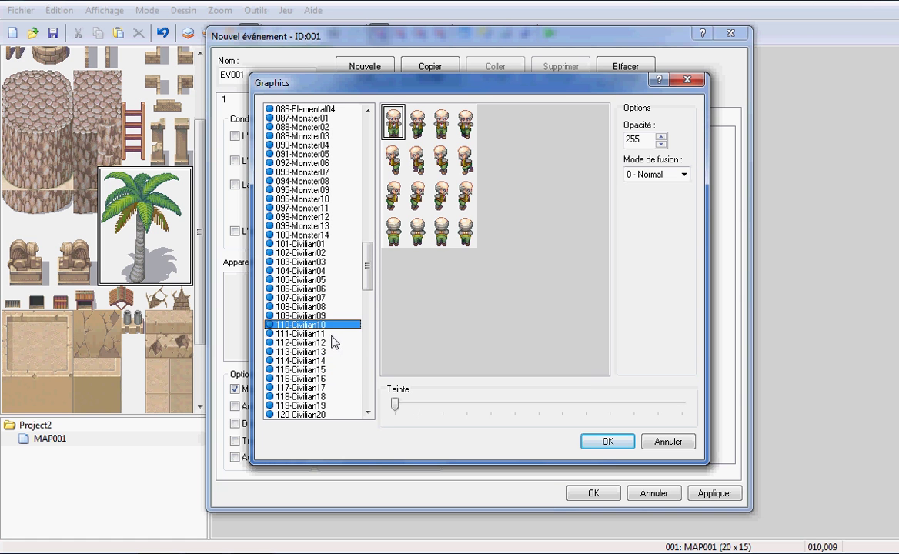
- Preview the remaining civilian sprites from 111-Civilian11 through 124-Civilian24
{"action": "left_click", "coordinate": [335, 334]}
{"action": "left_click", "coordinate": [331, 343]}
{"action": "left_click", "coordinate": [327, 352]}
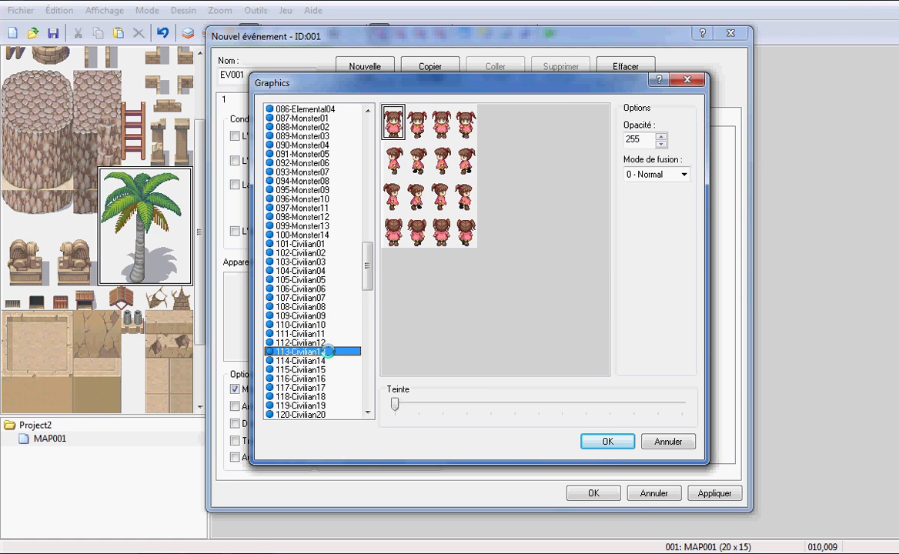
{"action": "left_click", "coordinate": [324, 361]}
{"action": "left_click", "coordinate": [320, 378]}
{"action": "scroll", "coordinate": [320, 378], "scroll_direction": "down", "scroll_amount": 2}
{"action": "left_click", "coordinate": [324, 360]}
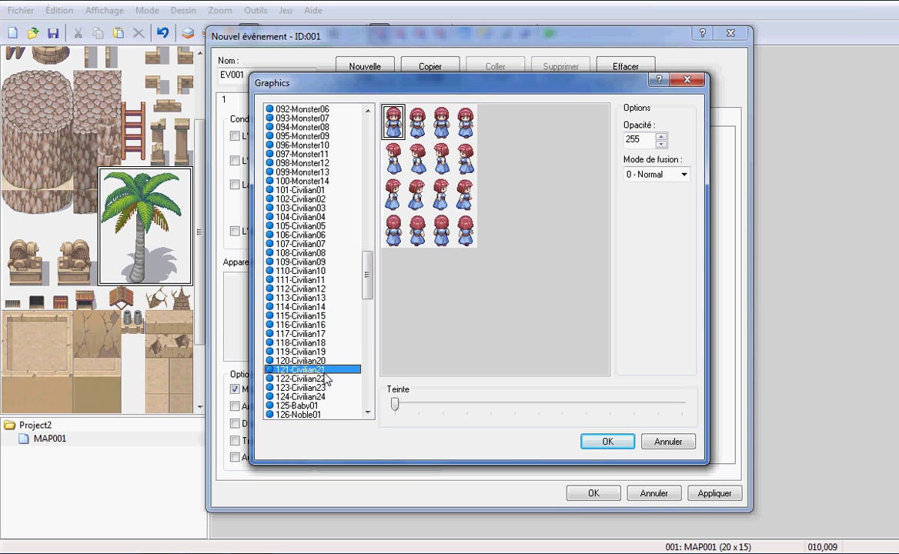
{"action": "left_click", "coordinate": [325, 388]}
{"action": "left_click", "coordinate": [327, 396]}
- Preview the noble and occupation sprites, such as the cook, farmer, prisoner and captain
{"action": "left_click", "coordinate": [327, 414]}
{"action": "scroll", "coordinate": [327, 408], "scroll_direction": "down", "scroll_amount": 2}
{"action": "left_click", "coordinate": [323, 371]}
{"action": "scroll", "coordinate": [322, 375], "scroll_direction": "down", "scroll_amount": 3}
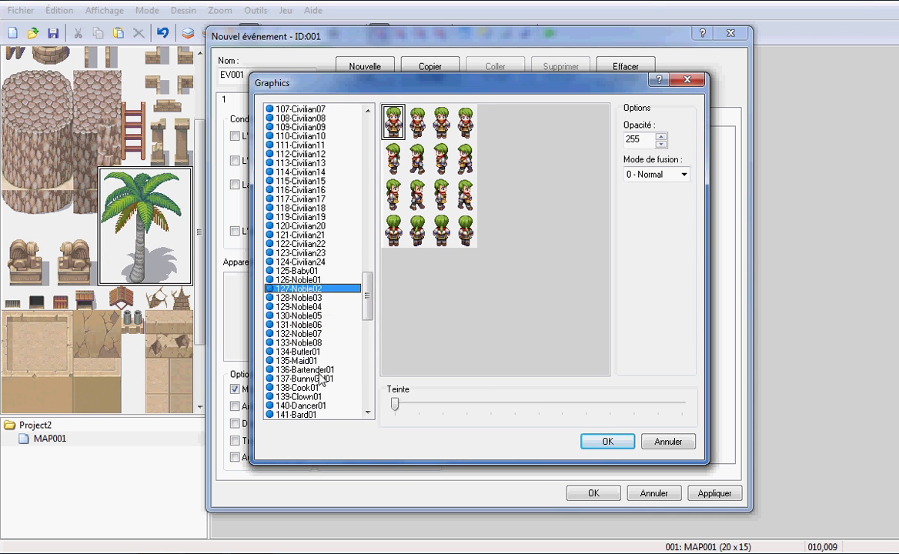
{"action": "left_click", "coordinate": [322, 362]}
{"action": "left_click", "coordinate": [321, 379]}
{"action": "scroll", "coordinate": [321, 387], "scroll_direction": "down", "scroll_amount": 2}
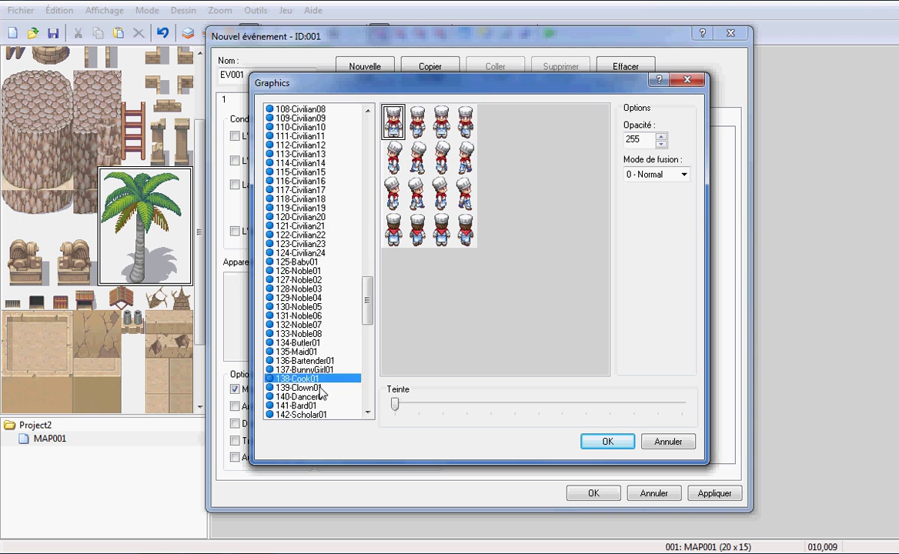
{"action": "left_click", "coordinate": [322, 379]}
{"action": "scroll", "coordinate": [322, 379], "scroll_direction": "down", "scroll_amount": 1}
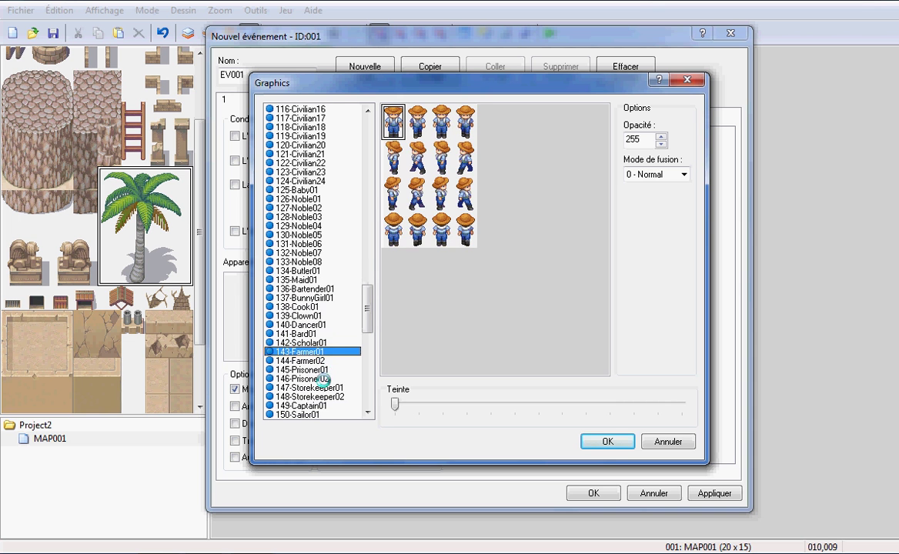
{"action": "left_click", "coordinate": [321, 378]}
{"action": "scroll", "coordinate": [322, 379], "scroll_direction": "down", "scroll_amount": 1}
{"action": "left_click", "coordinate": [322, 378]}
{"action": "scroll", "coordinate": [322, 377], "scroll_direction": "down", "scroll_amount": 1}
- Preview the animal sprites, starting from 151-Animal01
{"action": "left_click", "coordinate": [322, 368]}
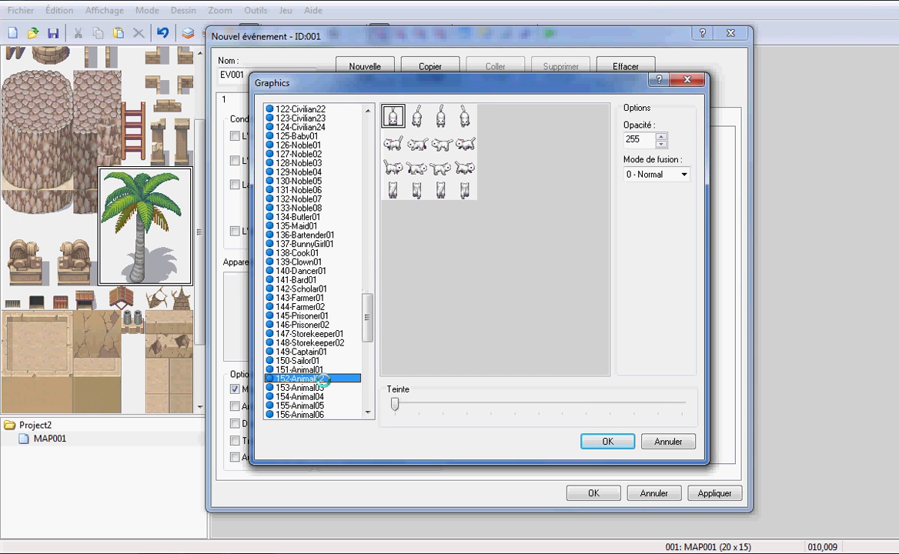
{"action": "scroll", "coordinate": [321, 368], "scroll_direction": "down", "scroll_amount": 1}
{"action": "left_click", "coordinate": [325, 353]}
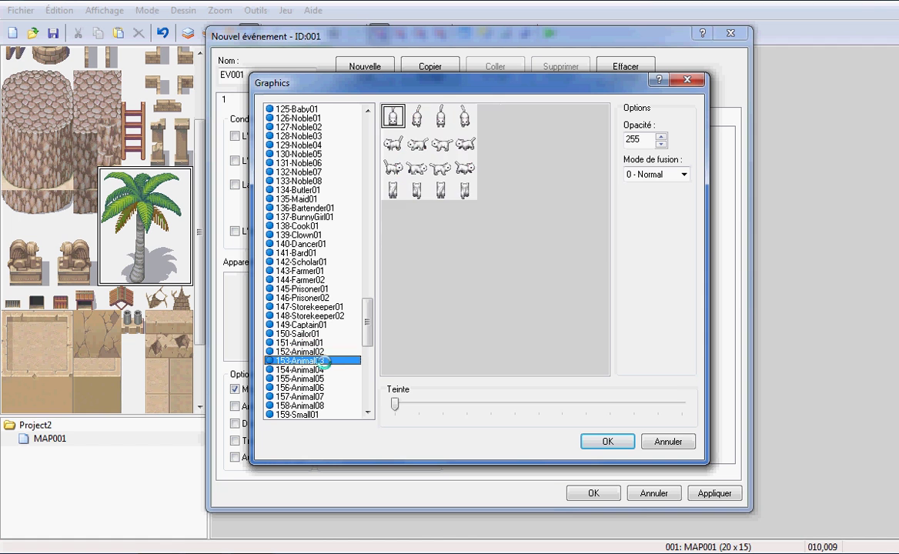
{"action": "left_click", "coordinate": [325, 362]}
{"action": "left_click", "coordinate": [325, 370]}
{"action": "scroll", "coordinate": [326, 380], "scroll_direction": "down", "scroll_amount": 1}
{"action": "left_click", "coordinate": [326, 382]}
{"action": "scroll", "coordinate": [327, 381], "scroll_direction": "down", "scroll_amount": 1}
- Preview the small creature sprites, starting from 159-Small01
{"action": "left_click", "coordinate": [327, 386]}
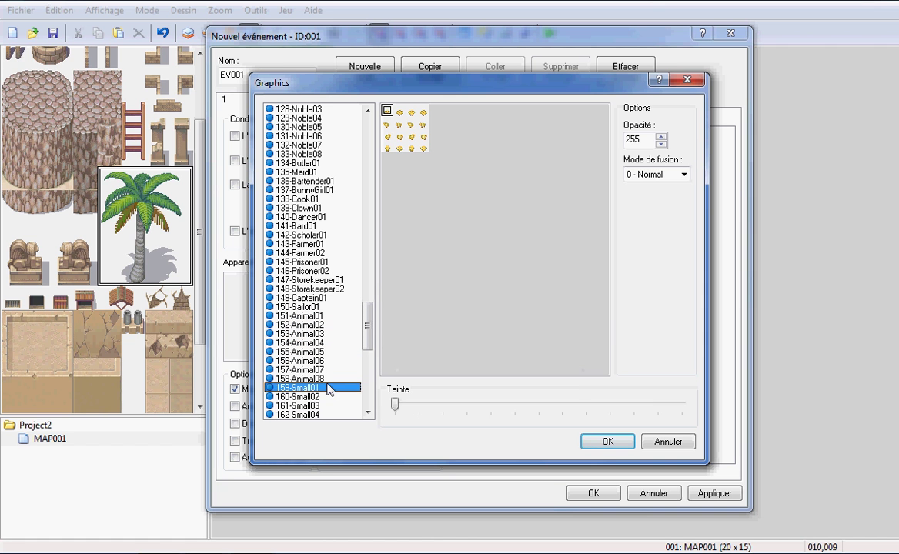
{"action": "scroll", "coordinate": [329, 389], "scroll_direction": "down", "scroll_amount": 1}
{"action": "left_click", "coordinate": [325, 369]}
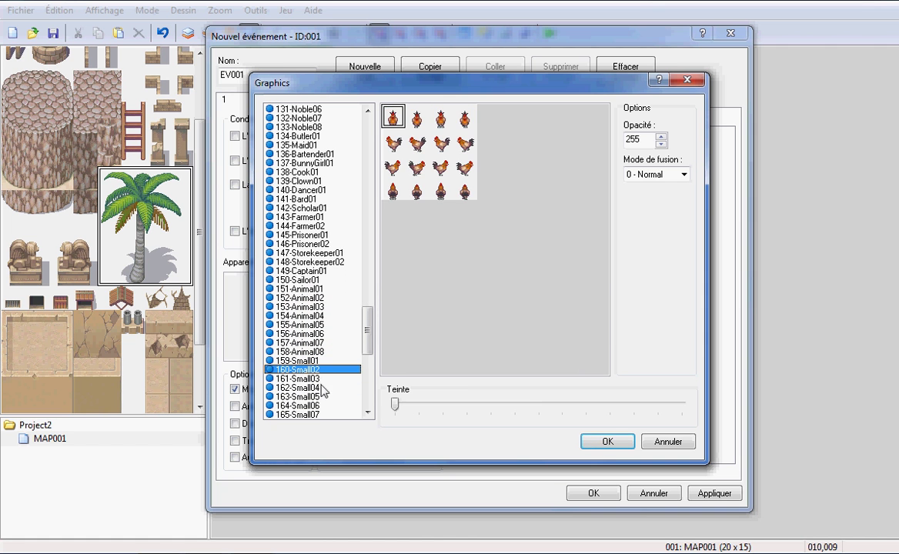
{"action": "left_click", "coordinate": [325, 379]}
{"action": "left_click", "coordinate": [326, 388]}
{"action": "left_click", "coordinate": [327, 397]}
{"action": "left_click", "coordinate": [325, 379]}
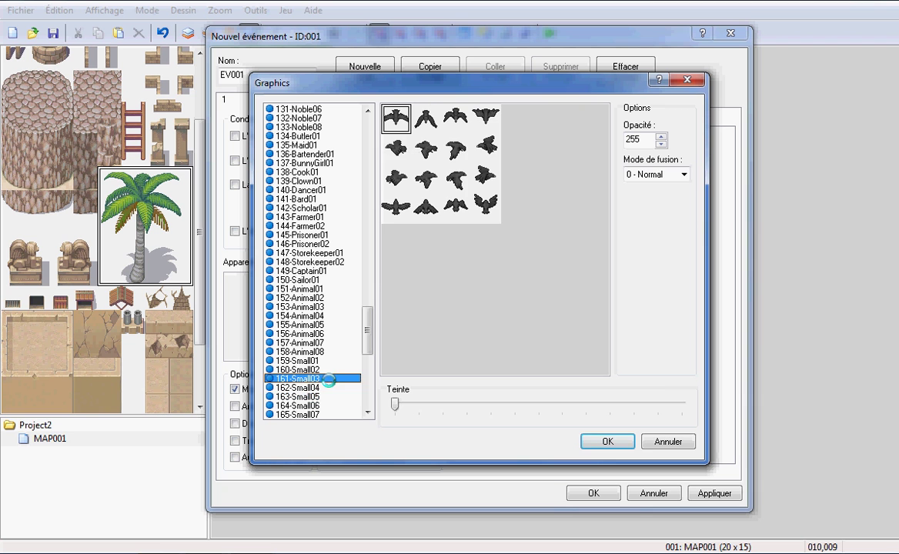
{"action": "scroll", "coordinate": [325, 395], "scroll_direction": "down", "scroll_amount": 2}
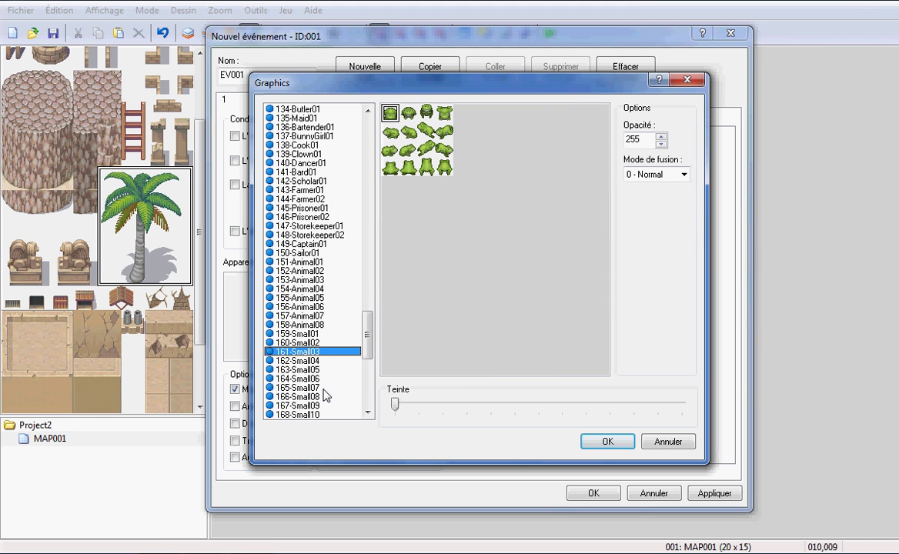
{"action": "left_click", "coordinate": [327, 388]}
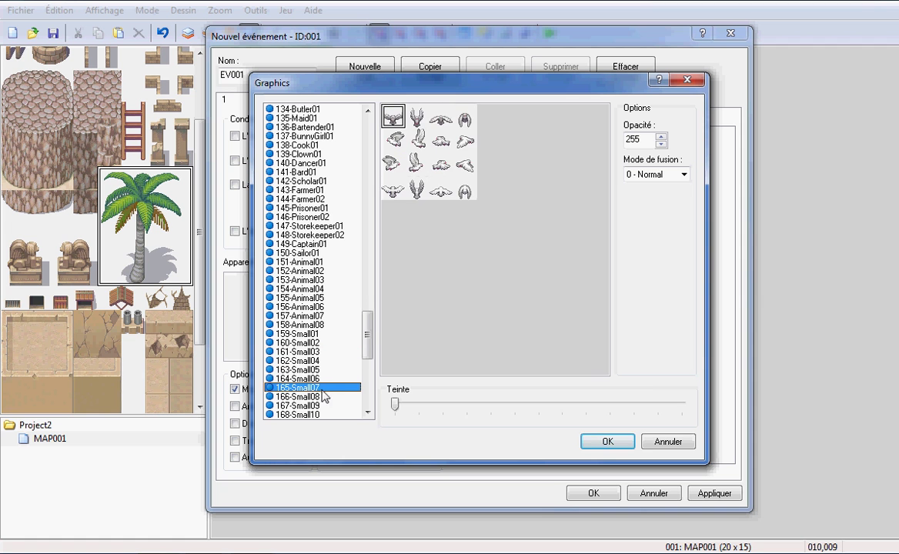
{"action": "scroll", "coordinate": [324, 397], "scroll_direction": "down", "scroll_amount": 1}
{"action": "left_click", "coordinate": [323, 397]}
{"action": "scroll", "coordinate": [322, 398], "scroll_direction": "down", "scroll_amount": 1}
{"action": "left_click", "coordinate": [321, 398]}
{"action": "scroll", "coordinate": [319, 406], "scroll_direction": "down", "scroll_amount": 1}
{"action": "scroll", "coordinate": [320, 406], "scroll_direction": "down", "scroll_amount": 1}
- Preview the door graphics from 170-Door01 through 173-Door04
{"action": "left_click", "coordinate": [296, 351]}
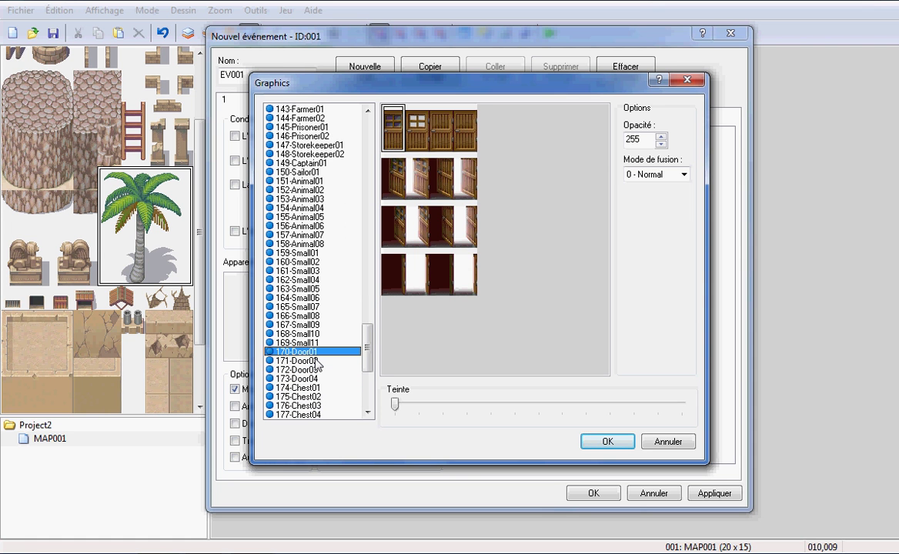
{"action": "scroll", "coordinate": [318, 363], "scroll_direction": "down", "scroll_amount": 1}
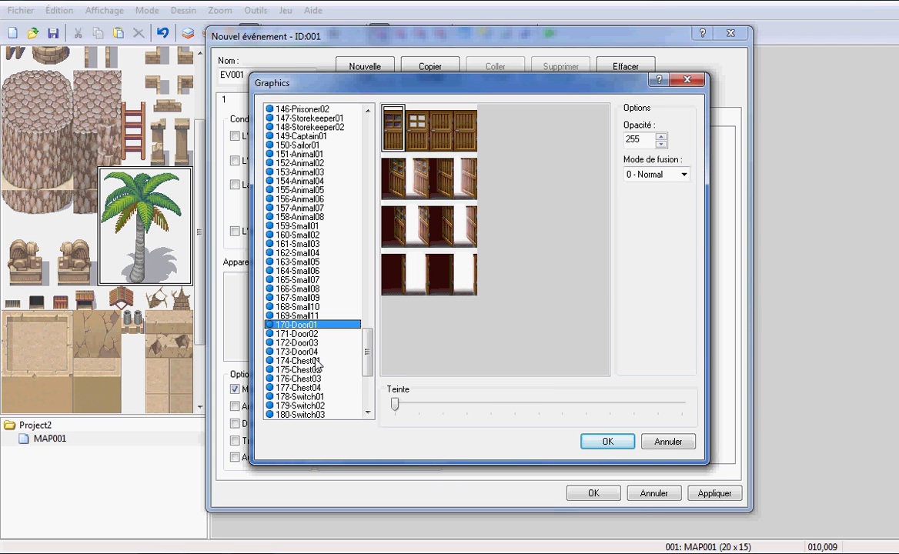
{"action": "key", "text": "Down"}
{"action": "key", "text": "Down"}
{"action": "key", "text": "Down"}
{"action": "key", "text": "Down"}
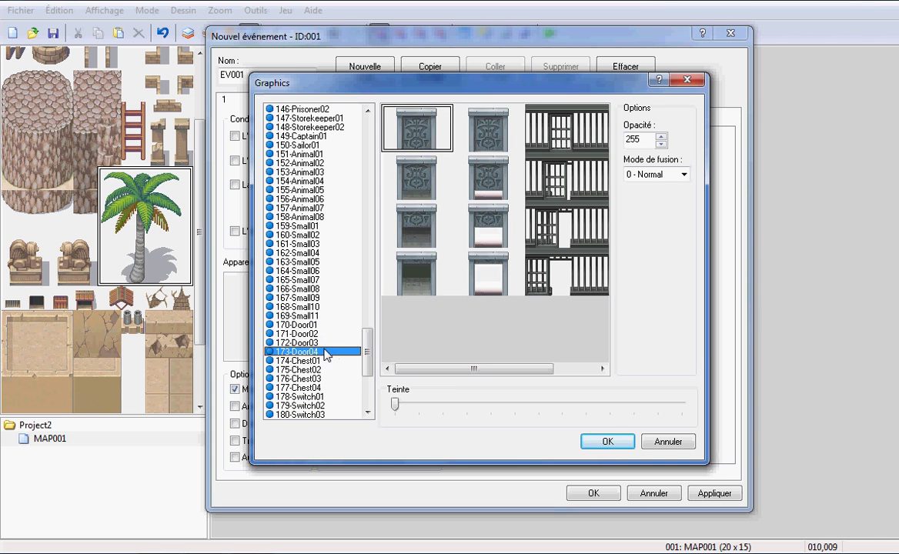
- Preview the chest, switch and rock graphics, and close the graphics list without choosing an appearance
{"action": "key", "text": "Down"}
{"action": "key", "text": "Down"}
{"action": "key", "text": "Down"}
{"action": "key", "text": "Down"}
{"action": "key", "text": "Down"}
{"action": "key", "text": "Down"}
{"action": "key", "text": "Down"}
{"action": "key", "text": "Down"}
{"action": "key", "text": "Down"}
{"action": "key", "text": "Down"}
{"action": "key", "text": "Down"}
{"action": "scroll", "coordinate": [307, 368], "scroll_direction": "down", "scroll_amount": 3}
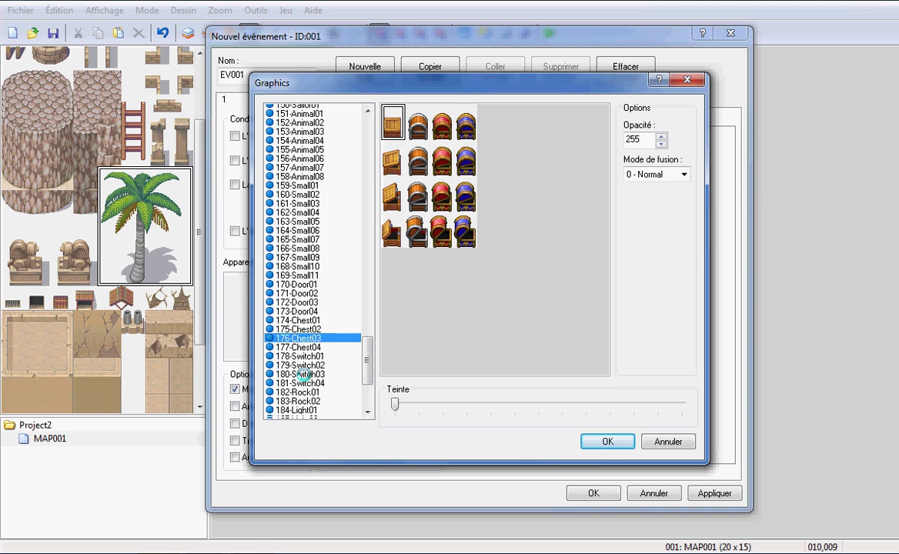
{"action": "left_click", "coordinate": [311, 361]}
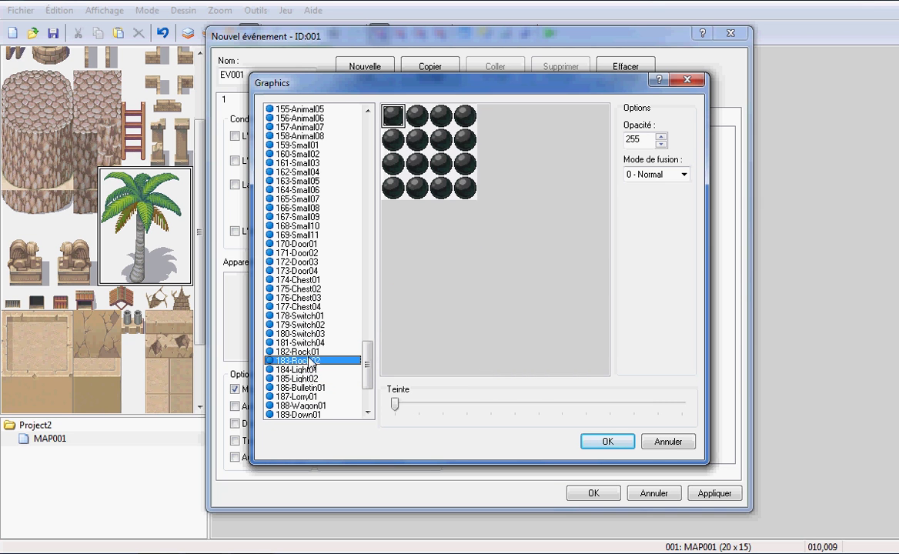
{"action": "left_click", "coordinate": [316, 352]}
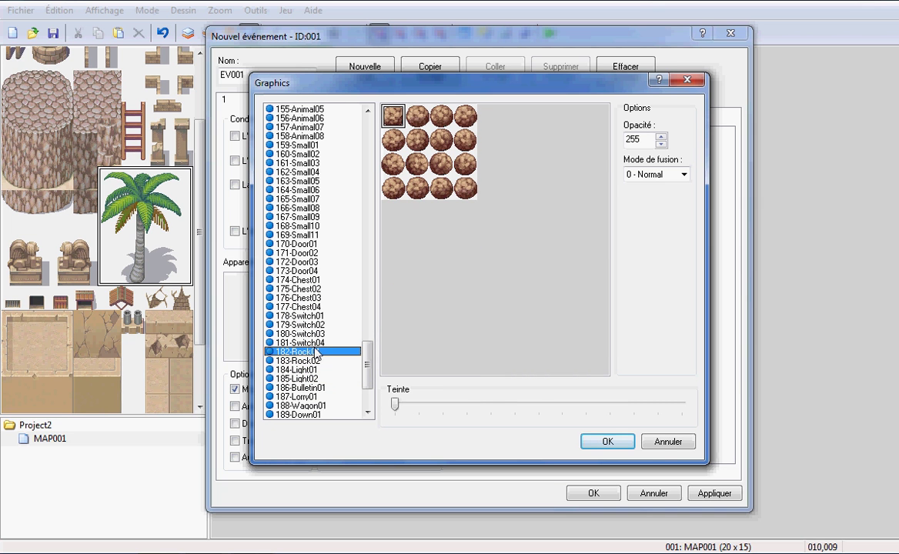
{"action": "left_click", "coordinate": [659, 444]}
{"action": "left_click", "coordinate": [235, 232]}
{"action": "left_click", "coordinate": [236, 231]}
{"action": "left_click", "coordinate": [236, 232]}
{"action": "left_click", "coordinate": [235, 232]}
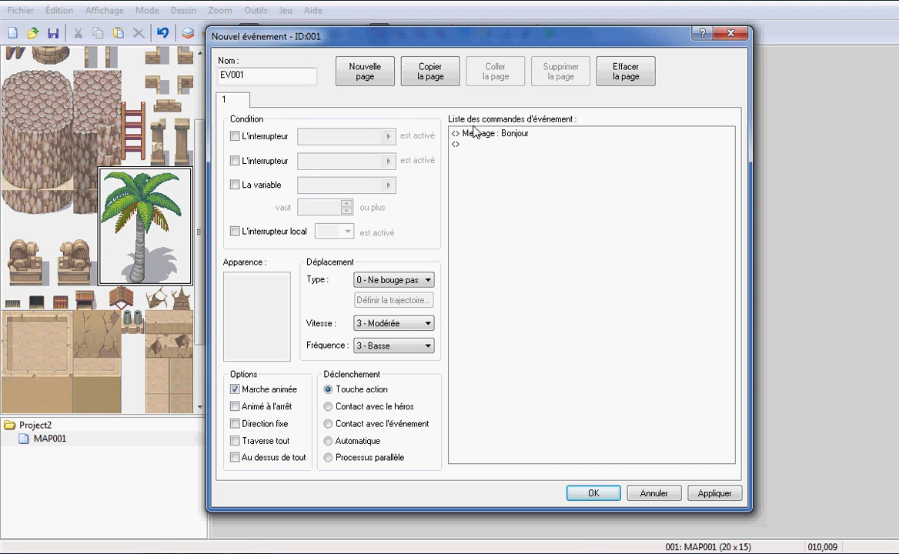
{"action": "double_click", "coordinate": [479, 153]}
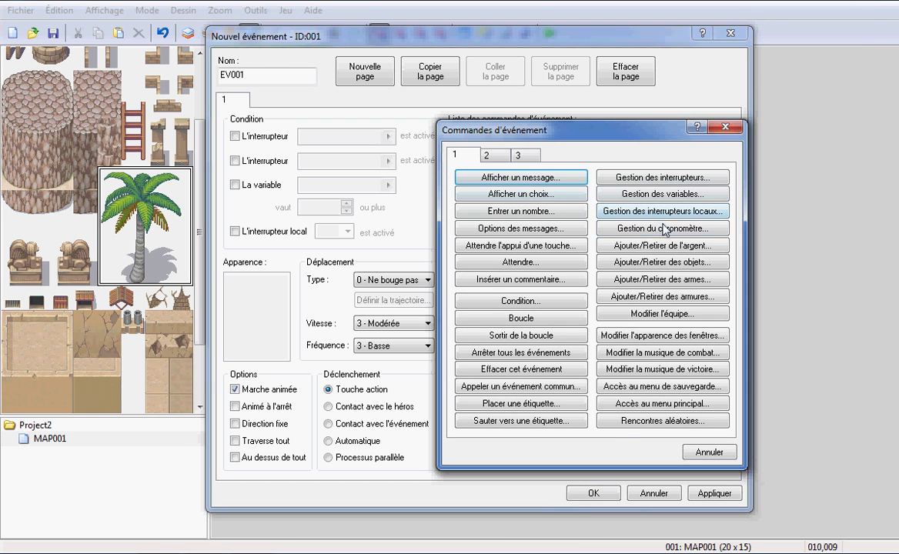
{"action": "left_click", "coordinate": [725, 127]}
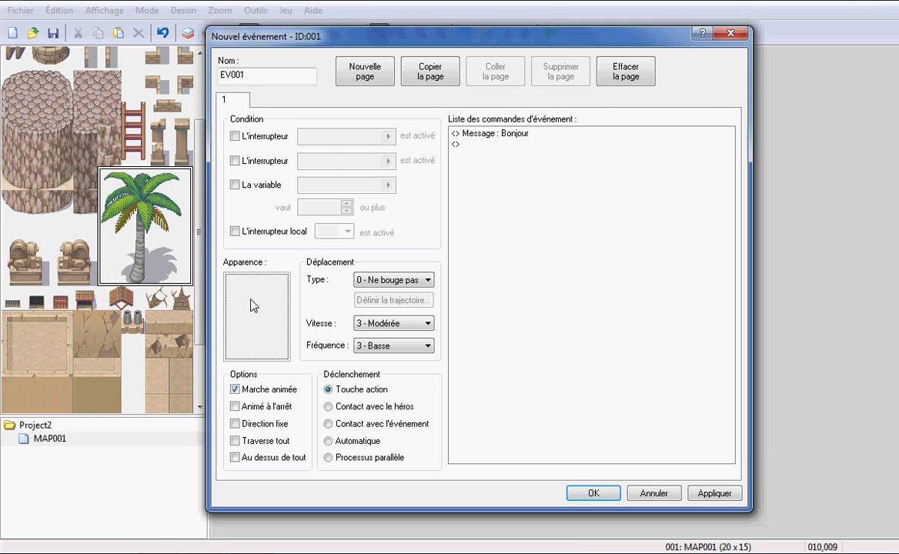
- Preview the object graphics among the last entries of the appearance list, from 195-Support03 up to 179-Switch02
{"action": "double_click", "coordinate": [258, 304]}
{"action": "left_click_drag", "start_coordinate": [372, 140], "coordinate": [342, 408]}
{"action": "left_click", "coordinate": [308, 369]}
{"action": "left_click", "coordinate": [304, 316]}
{"action": "left_click", "coordinate": [300, 298]}
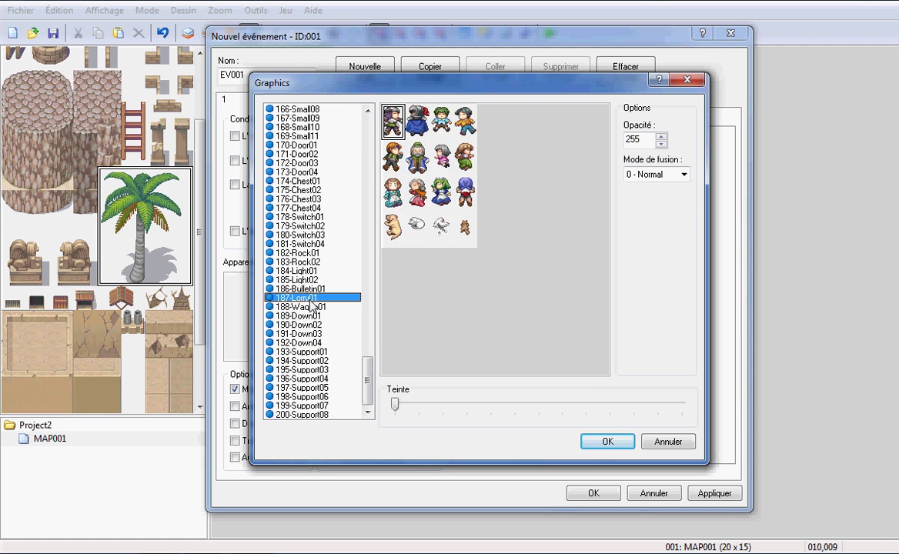
{"action": "left_click", "coordinate": [319, 271]}
{"action": "left_click", "coordinate": [321, 254]}
{"action": "left_click", "coordinate": [325, 226]}
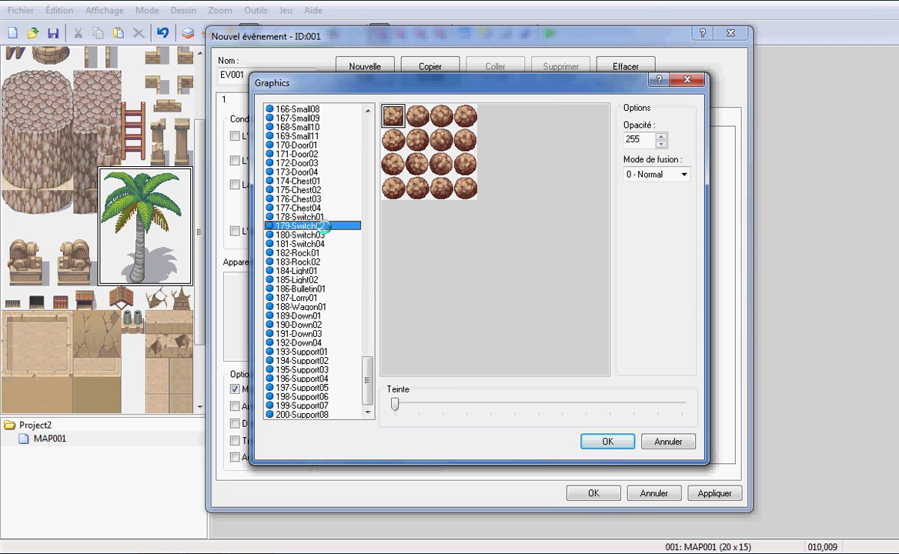
- Preview the neighbouring chest and switch graphics, and close the graphics list without choosing an appearance
{"action": "key", "text": "Up"}
{"action": "key", "text": "Up"}
{"action": "key", "text": "Up"}
{"action": "key", "text": "Up"}
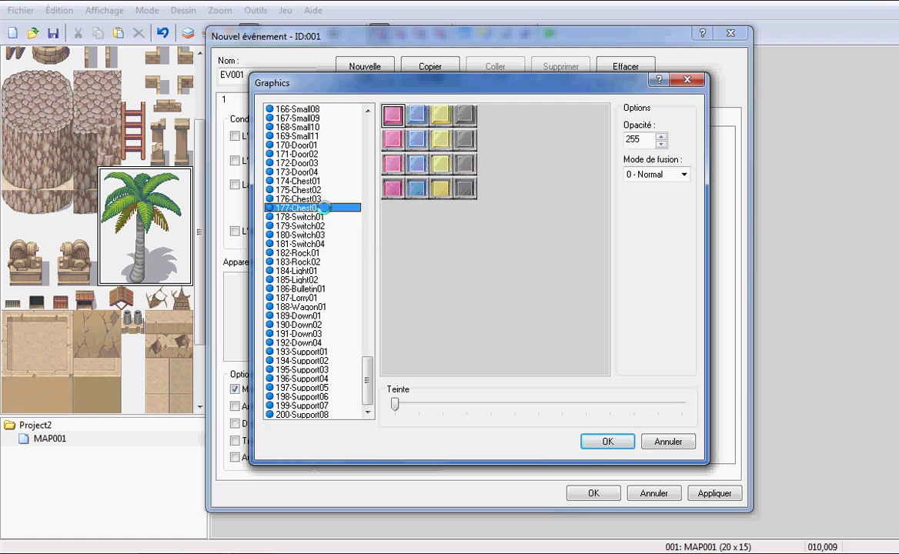
{"action": "key", "text": "Down"}
{"action": "key", "text": "Down"}
{"action": "key", "text": "Down"}
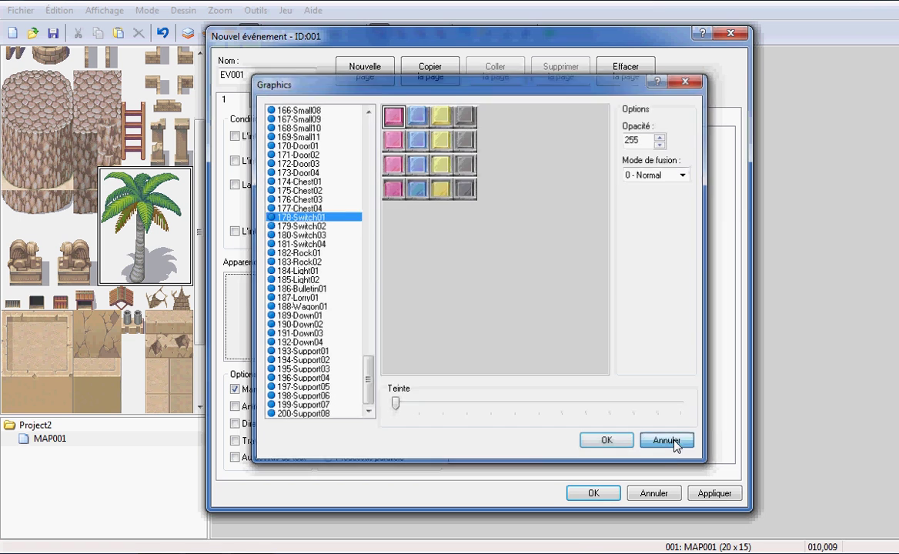
{"action": "left_click", "coordinate": [677, 443]}
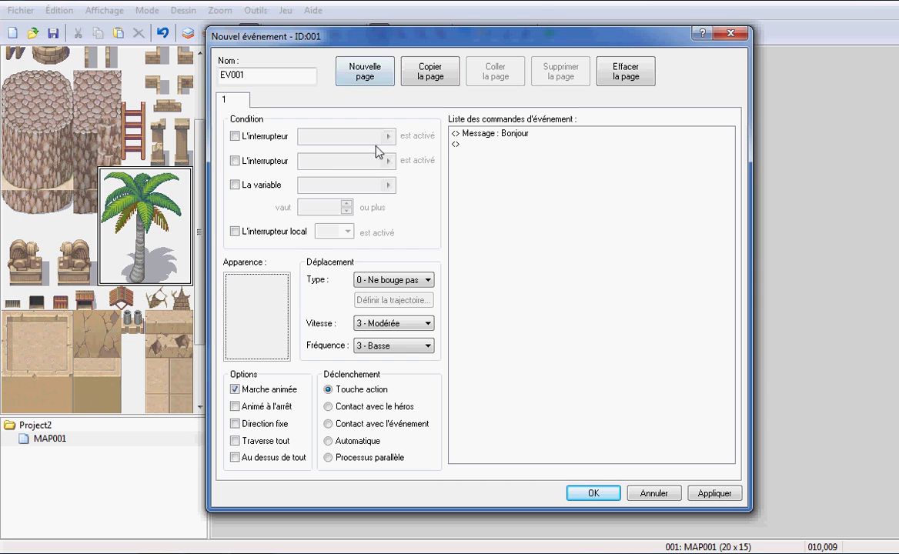
- Browse the lancer and warrior sprites and set the event's appearance to the front-facing 016-Thief01 character
{"action": "double_click", "coordinate": [260, 310]}
{"action": "left_click", "coordinate": [300, 172]}
{"action": "left_click", "coordinate": [300, 199]}
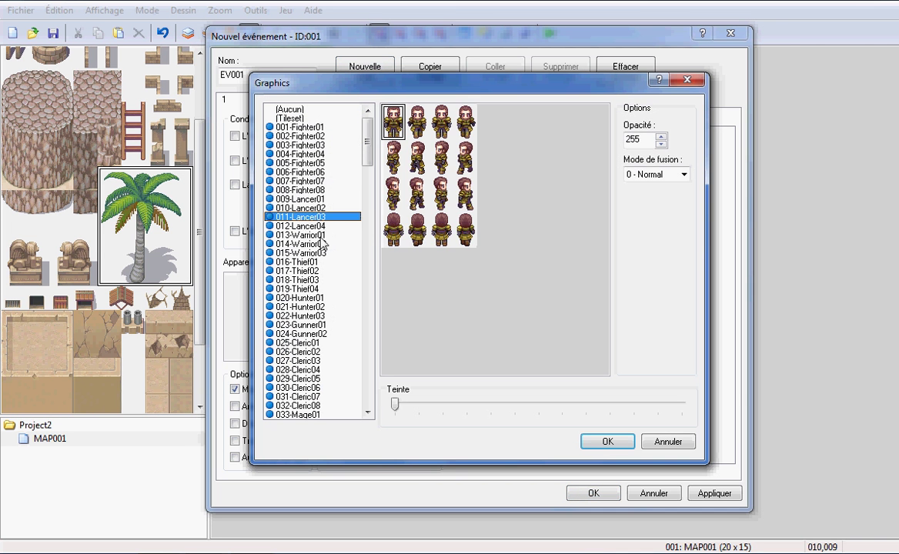
{"action": "left_click", "coordinate": [300, 235]}
{"action": "left_click", "coordinate": [299, 226]}
{"action": "left_click", "coordinate": [337, 236]}
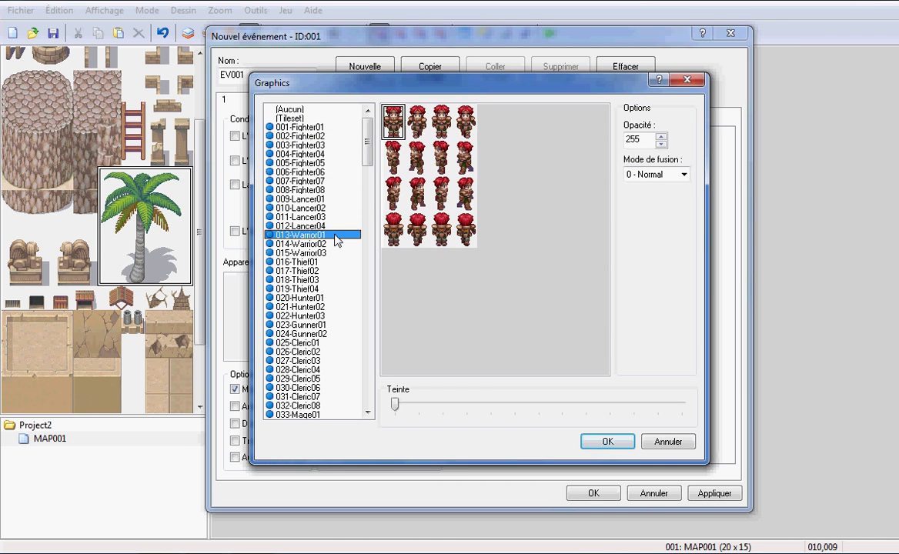
{"action": "left_click", "coordinate": [337, 262]}
{"action": "double_click", "coordinate": [404, 116]}
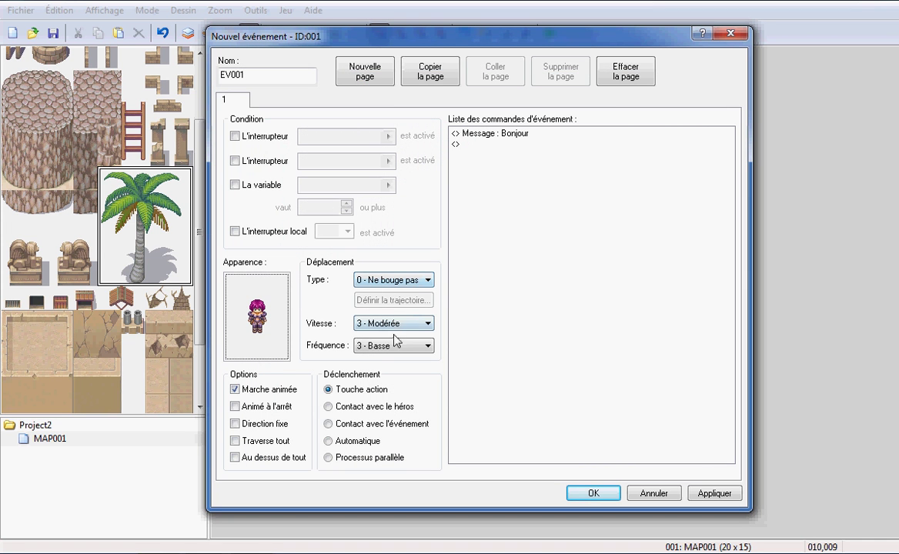
- Try a custom movement route with single steps down, left, right, up, down-left and down-right, and discard it
{"action": "left_click", "coordinate": [415, 281]}
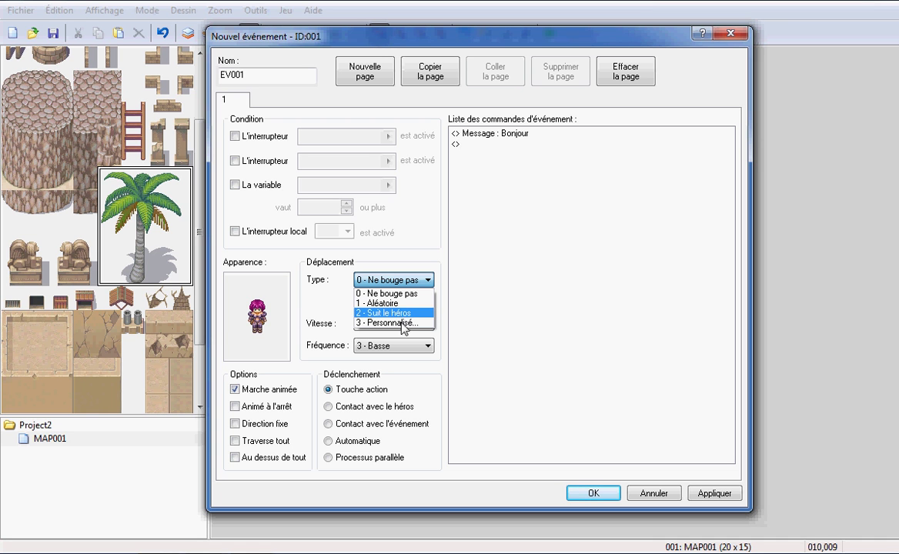
{"action": "left_click", "coordinate": [402, 323]}
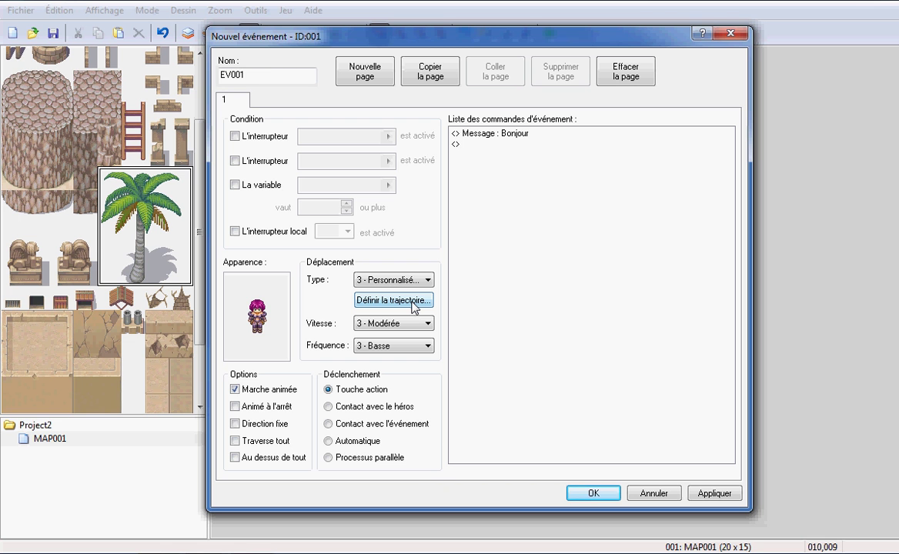
{"action": "left_click", "coordinate": [407, 303]}
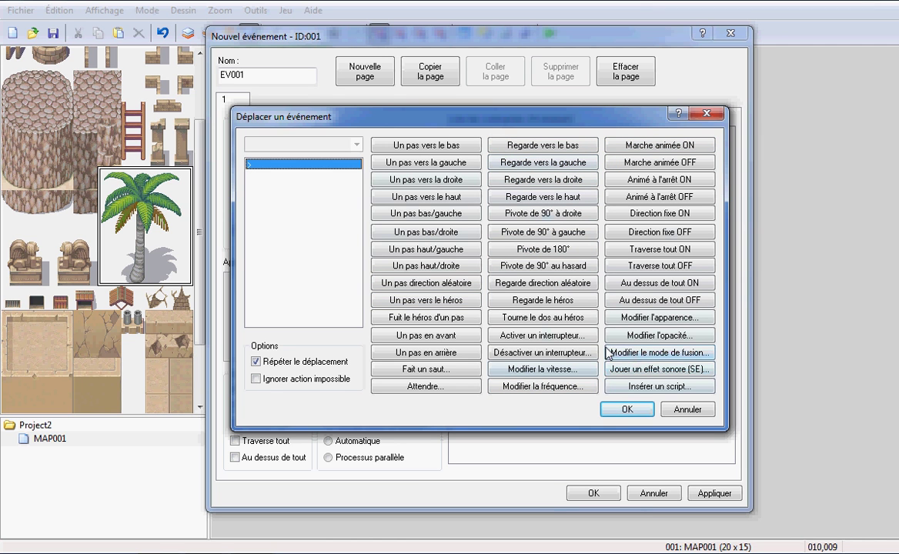
{"action": "left_click", "coordinate": [416, 148]}
{"action": "left_click", "coordinate": [418, 162]}
{"action": "left_click", "coordinate": [418, 179]}
{"action": "left_click", "coordinate": [418, 196]}
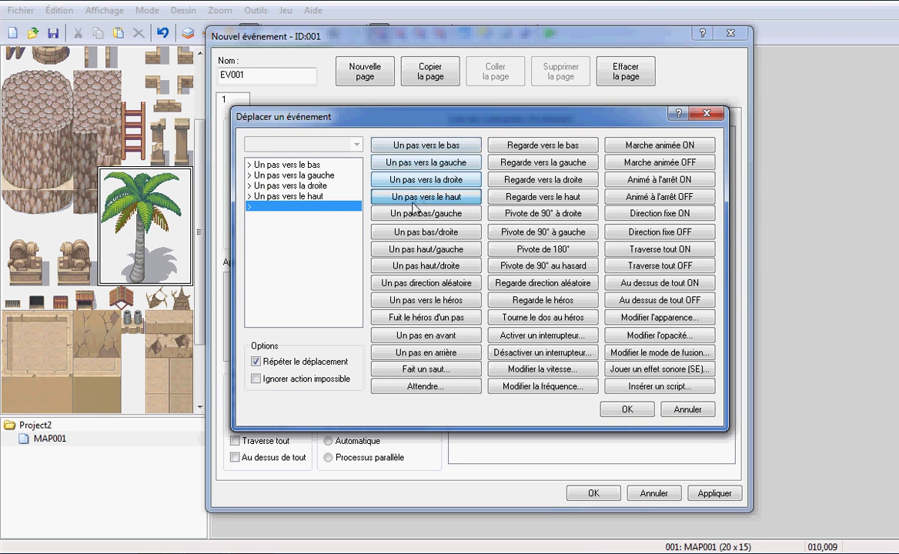
{"action": "left_click", "coordinate": [418, 214]}
{"action": "left_click", "coordinate": [423, 231]}
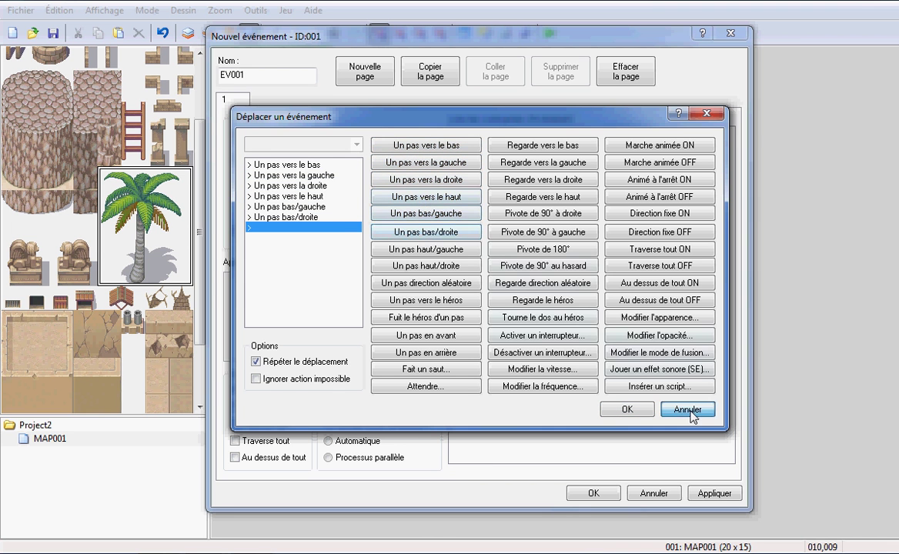
{"action": "left_click", "coordinate": [685, 409]}
{"action": "left_click", "coordinate": [393, 299]}
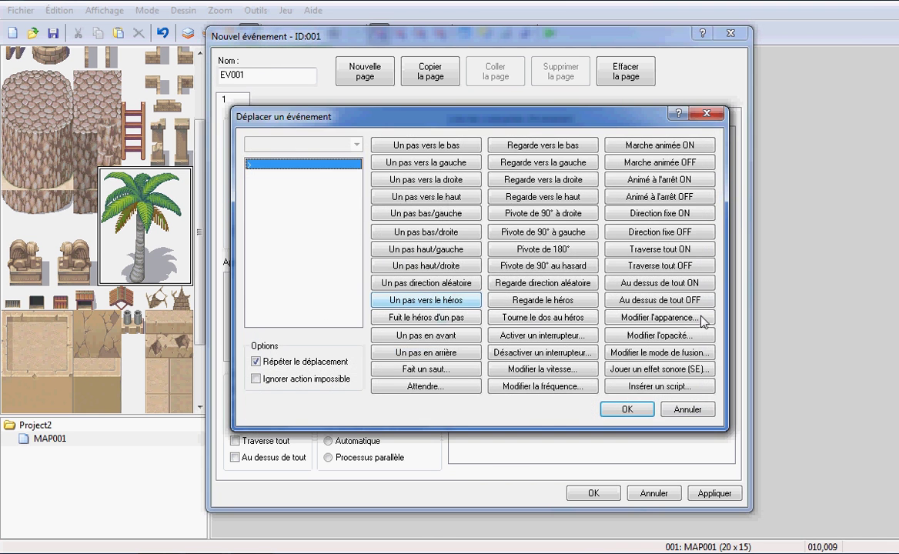
{"action": "left_click", "coordinate": [687, 410]}
- Review the available movement speeds and frequencies, keeping 3 - Modérée and 3 - Basse
{"action": "left_click", "coordinate": [406, 325]}
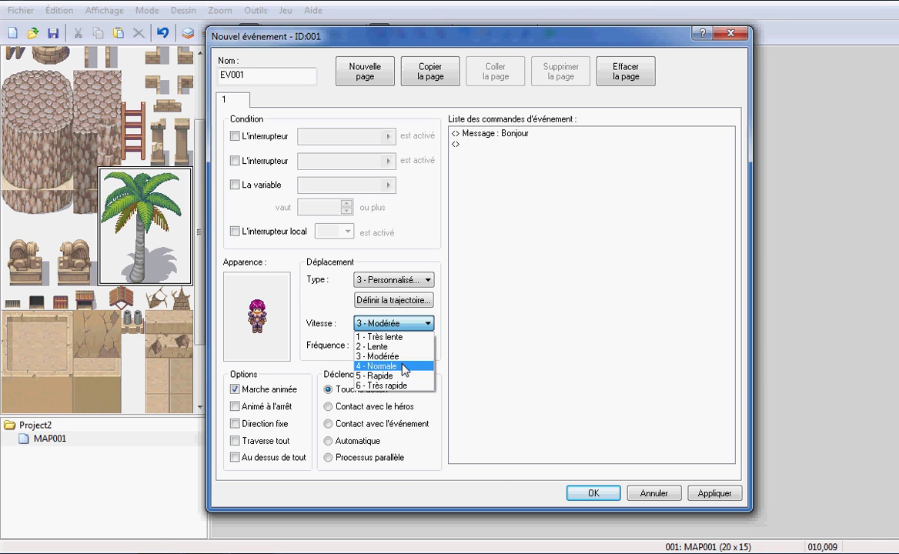
{"action": "left_click", "coordinate": [397, 356]}
{"action": "left_click", "coordinate": [393, 346]}
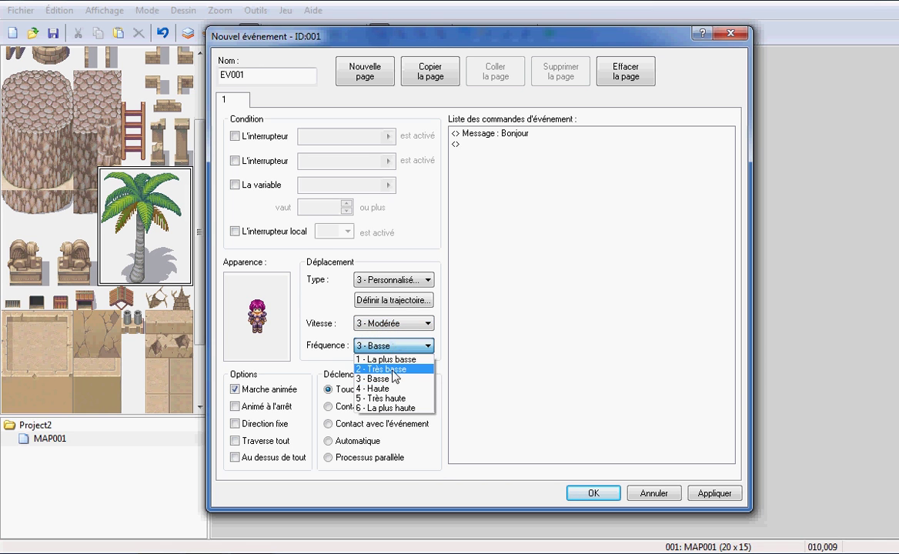
{"action": "left_click", "coordinate": [353, 320]}
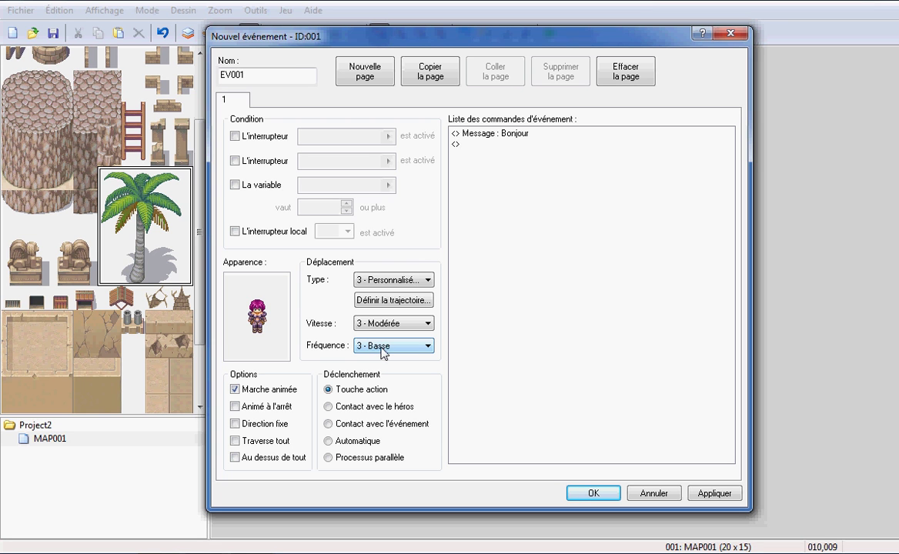
- Set the event's movement to 1 - Aléatoire, with speed 3 - Modérée and frequency 6 - La plus haute
{"action": "left_click", "coordinate": [362, 279]}
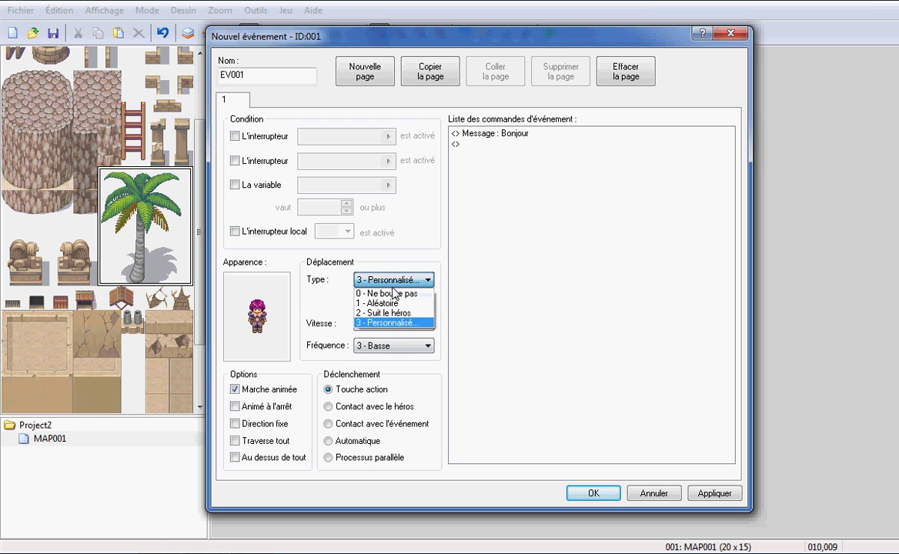
{"action": "left_click", "coordinate": [405, 304]}
{"action": "left_click", "coordinate": [375, 324]}
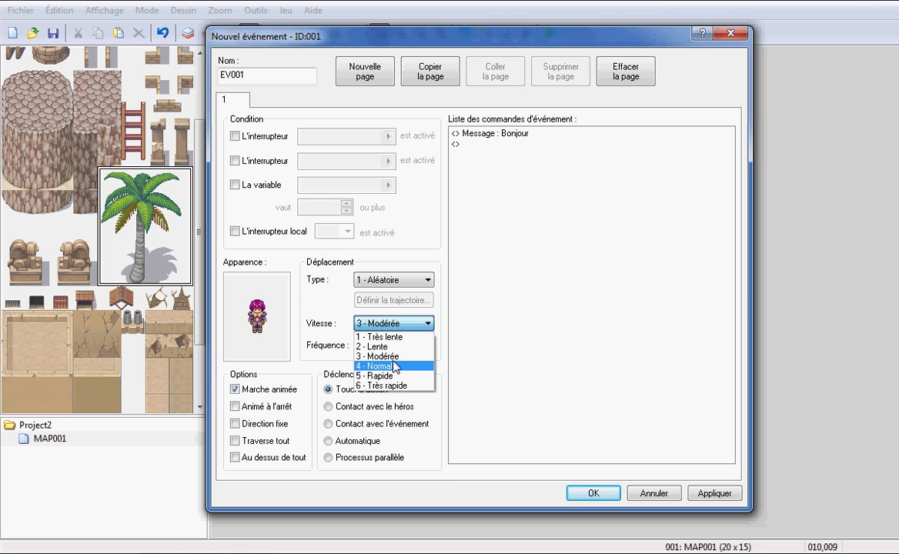
{"action": "left_click", "coordinate": [392, 356]}
{"action": "left_click", "coordinate": [396, 346]}
{"action": "left_click", "coordinate": [391, 408]}
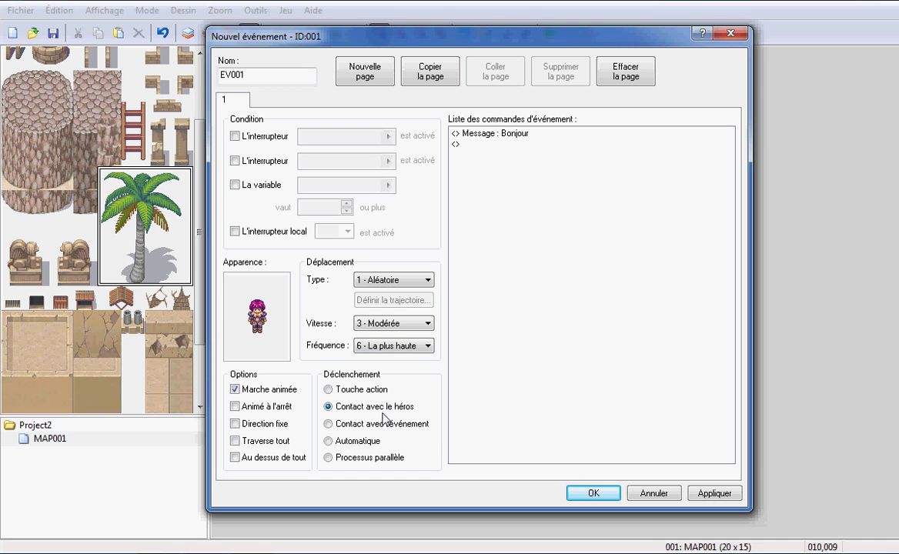
- Try the hero contact, event contact and automatic triggers, and set the event's trigger to Touche action
{"action": "left_click", "coordinate": [339, 389]}
{"action": "left_click", "coordinate": [350, 408]}
{"action": "left_click", "coordinate": [348, 428]}
{"action": "left_click", "coordinate": [355, 442]}
{"action": "left_click", "coordinate": [328, 424]}
{"action": "left_click", "coordinate": [330, 440]}
{"action": "left_click", "coordinate": [351, 391]}
{"action": "left_click", "coordinate": [337, 409]}
{"action": "left_click", "coordinate": [332, 405]}
- Start a switch-control command below the Bonjour message and select switch 0001 as its single switch
{"action": "double_click", "coordinate": [460, 146]}
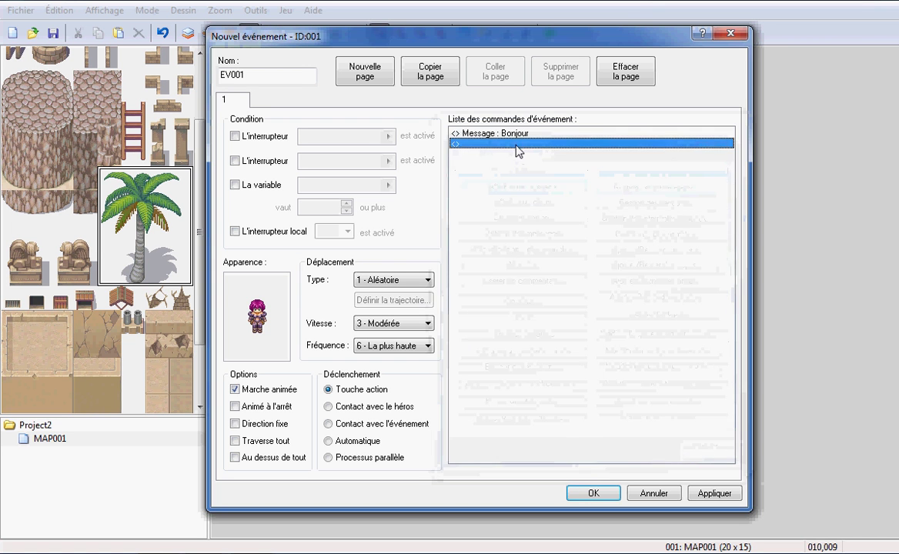
{"action": "double_click", "coordinate": [517, 147]}
{"action": "left_click", "coordinate": [633, 178]}
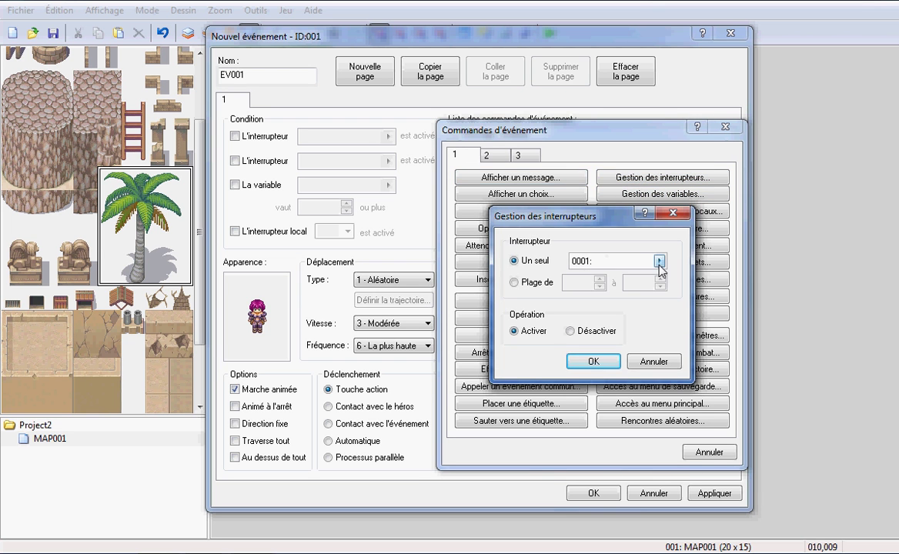
{"action": "left_click", "coordinate": [660, 262]}
{"action": "left_click", "coordinate": [530, 192]}
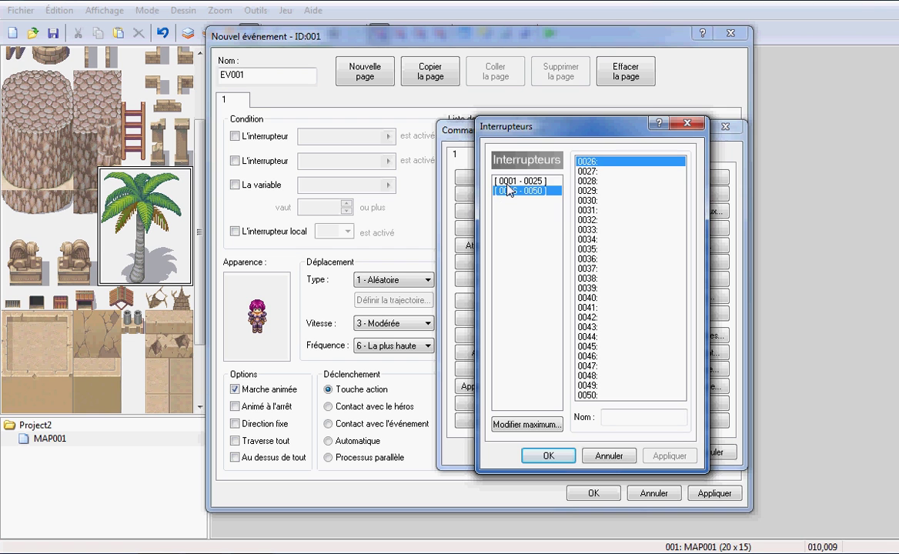
{"action": "left_click", "coordinate": [520, 181]}
{"action": "double_click", "coordinate": [616, 161]}
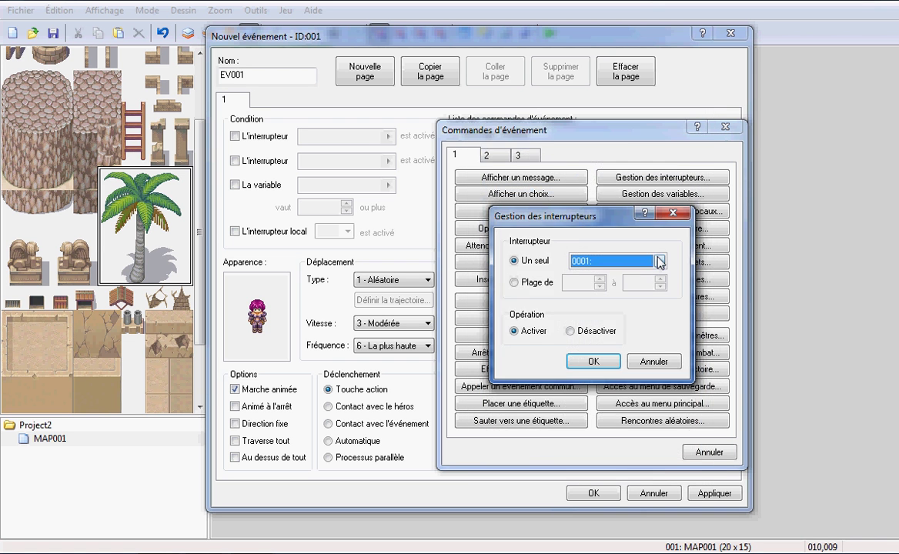
- Name switch 0001 "Tuto" and add the command that activates it to the event
{"action": "left_click", "coordinate": [659, 262]}
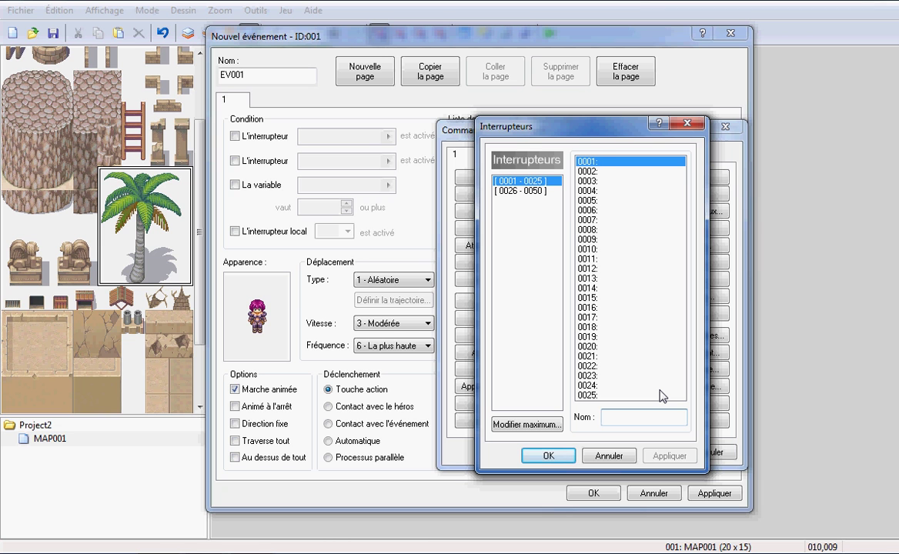
{"action": "type", "text": "Tuto"}
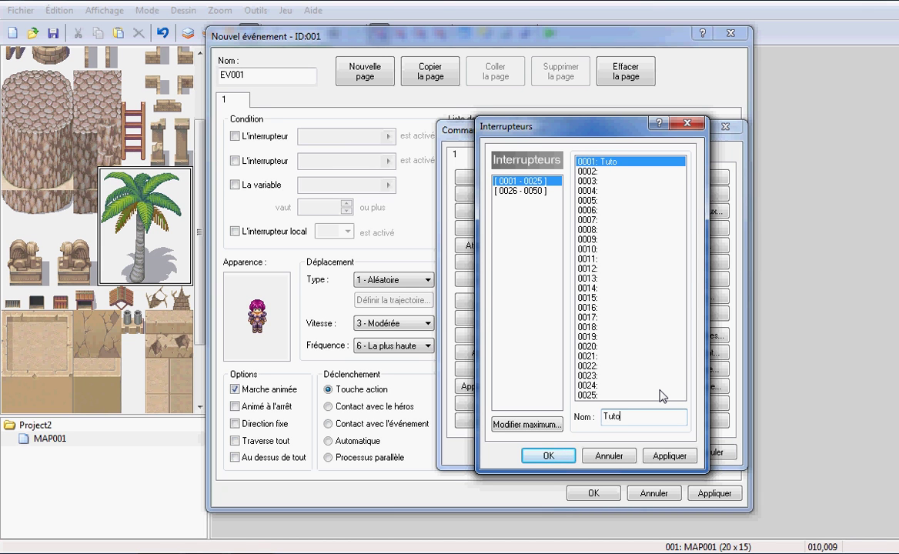
{"action": "left_click", "coordinate": [669, 456]}
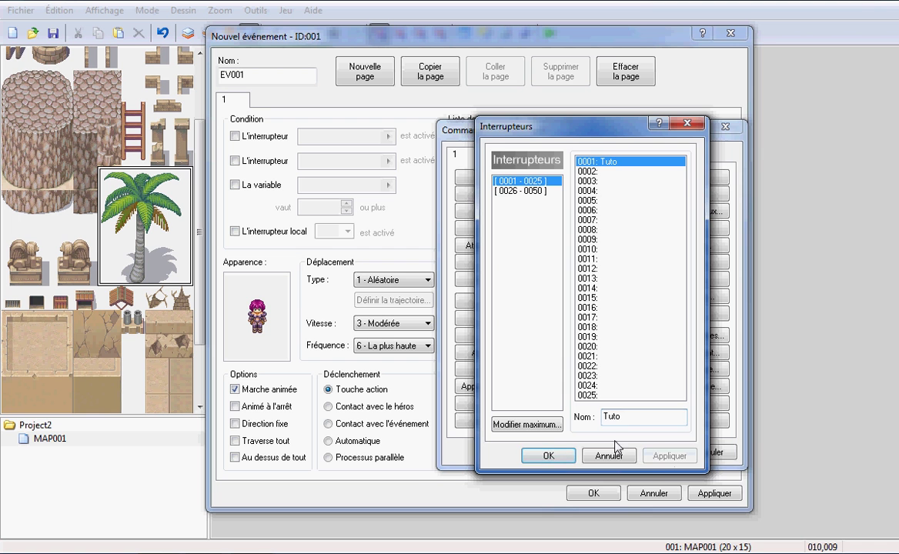
{"action": "left_click", "coordinate": [549, 456]}
{"action": "left_click", "coordinate": [595, 361]}
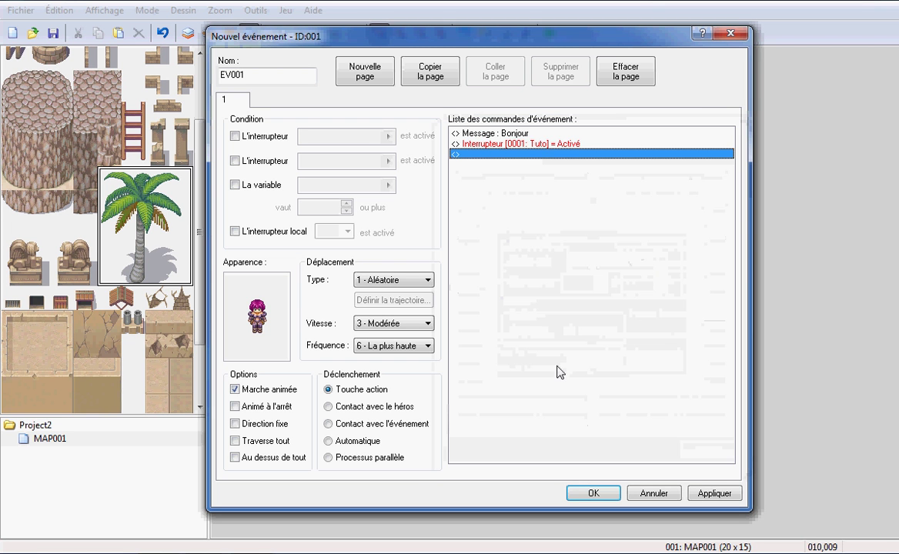
- Reopen the Tuto switch command, try the Désactiver operation, and confirm it with Activer selected
{"action": "right_click", "coordinate": [501, 146]}
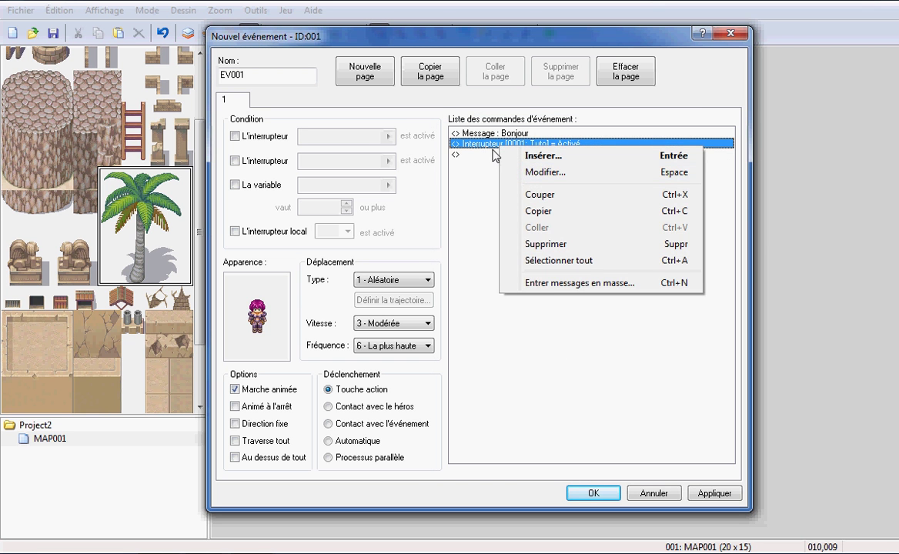
{"action": "left_click", "coordinate": [530, 172]}
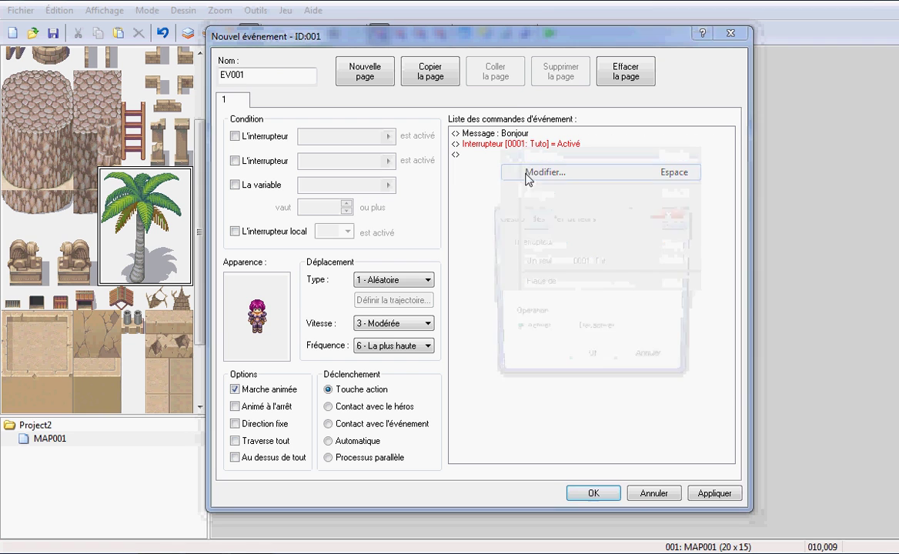
{"action": "left_click", "coordinate": [580, 331]}
{"action": "left_click", "coordinate": [527, 335]}
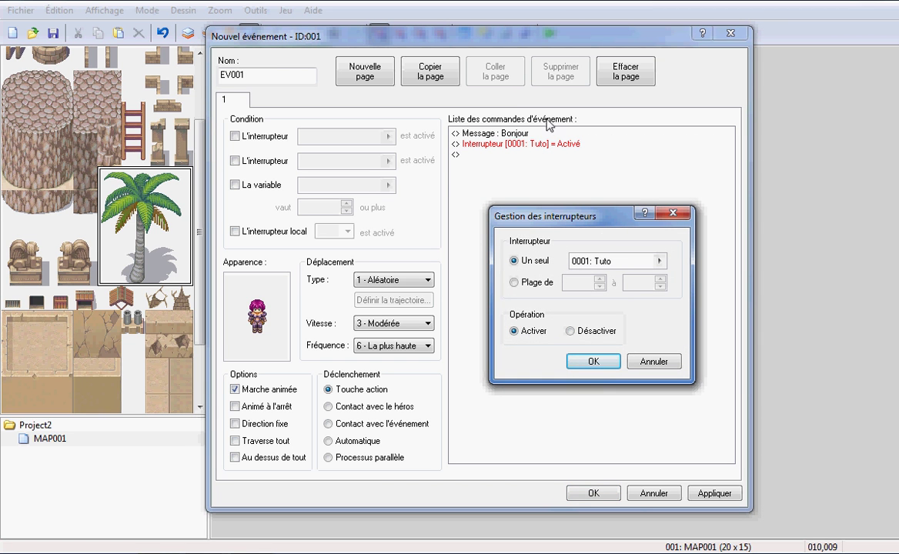
{"action": "left_click", "coordinate": [593, 361]}
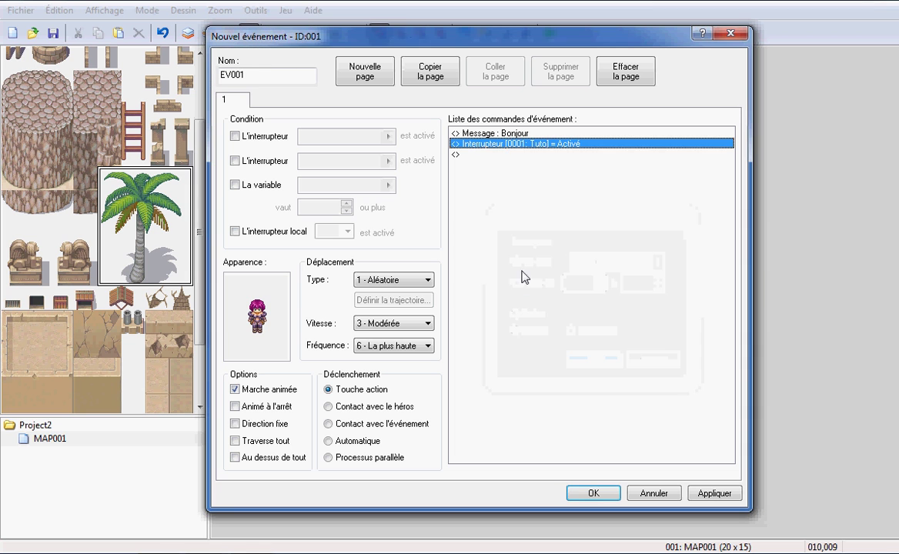
- Add a second page to the event
{"action": "left_click", "coordinate": [383, 80]}
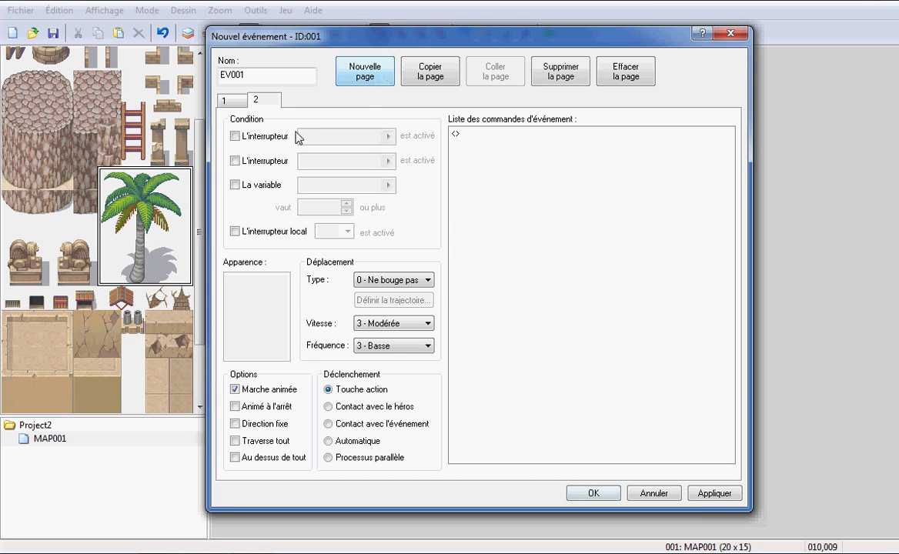
- Make the event's second page conditional on switch 0001: Tuto being activated
{"action": "left_click", "coordinate": [236, 136]}
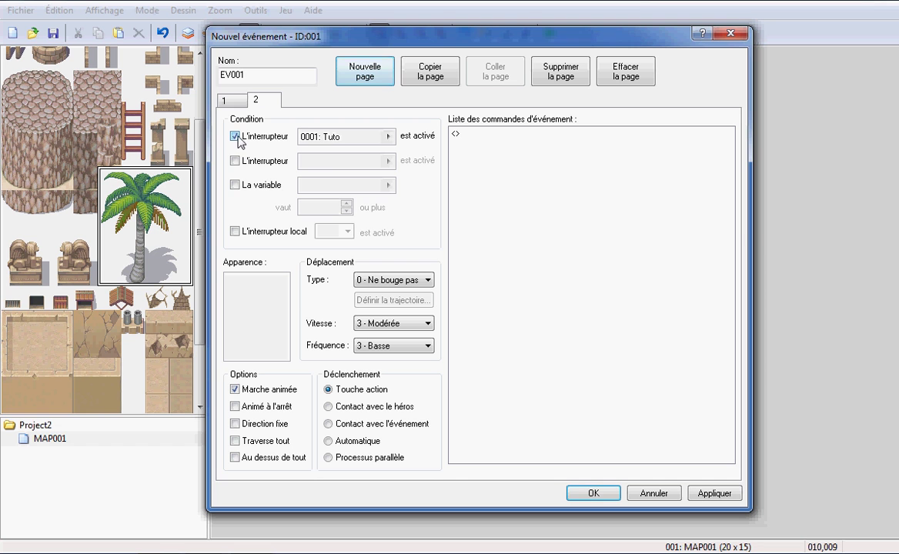
{"action": "left_click", "coordinate": [389, 137]}
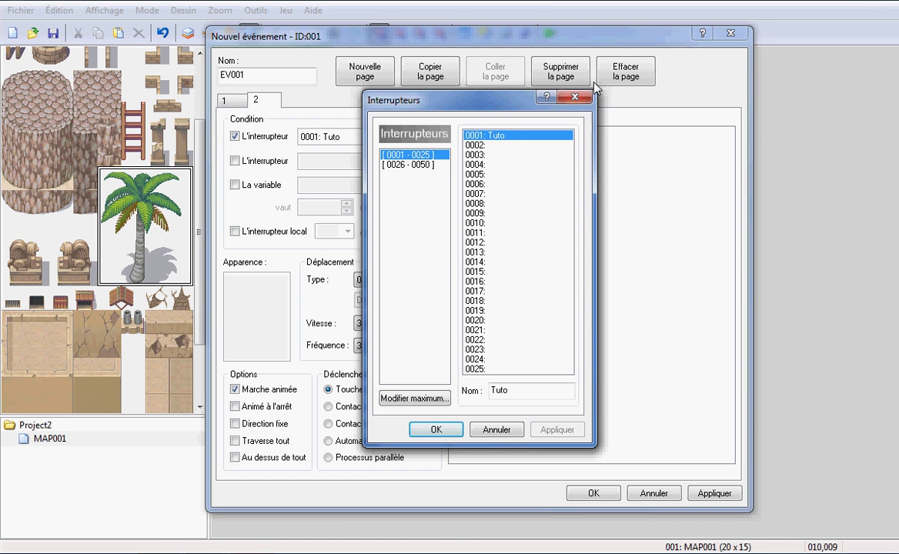
{"action": "left_click", "coordinate": [436, 429]}
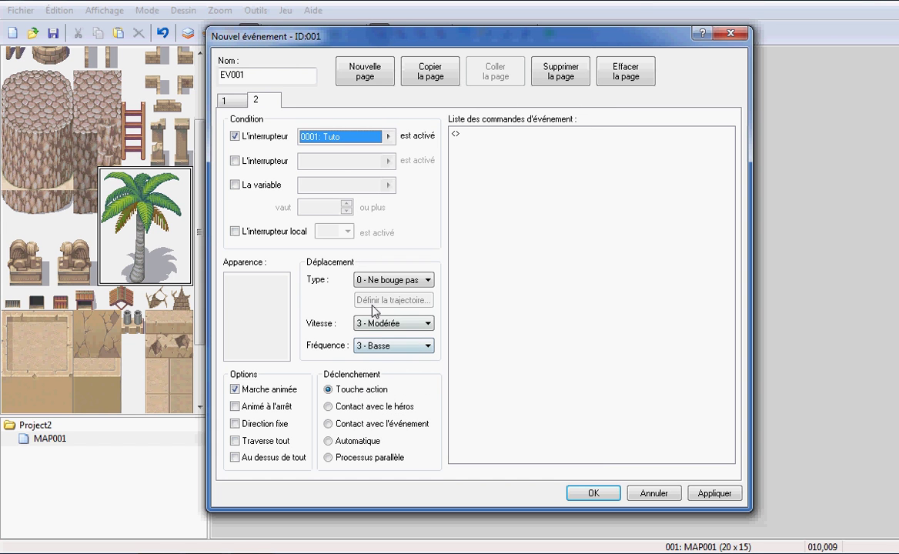
- Compare the settings and commands of the event's first and second pages
{"action": "left_click", "coordinate": [236, 100]}
{"action": "left_click", "coordinate": [264, 102]}
{"action": "left_click", "coordinate": [231, 101]}
{"action": "left_click", "coordinate": [256, 101]}
{"action": "left_click", "coordinate": [234, 101]}
{"action": "left_click", "coordinate": [264, 106]}
{"action": "left_click", "coordinate": [240, 100]}
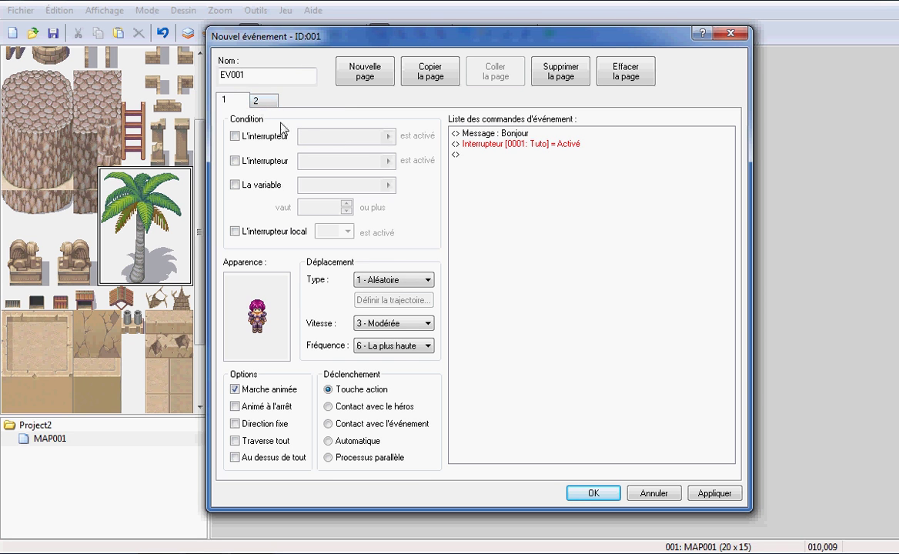
{"action": "left_click", "coordinate": [269, 106]}
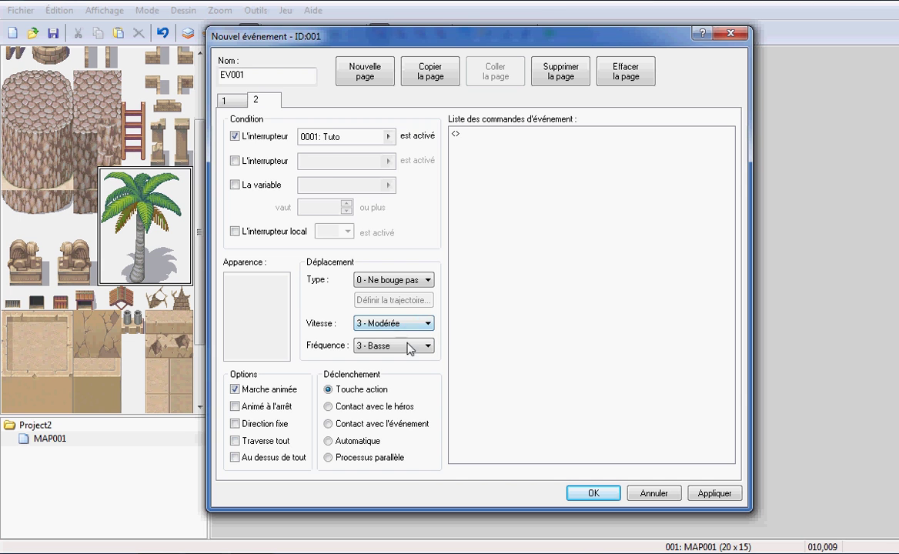
- Give the second page the 015-Warrior03 front-facing graphic, apply the changes and validate the event
{"action": "double_click", "coordinate": [254, 304]}
{"action": "left_click", "coordinate": [300, 223]}
{"action": "scroll", "coordinate": [316, 308], "scroll_direction": "down", "scroll_amount": 3}
{"action": "left_click", "coordinate": [317, 300]}
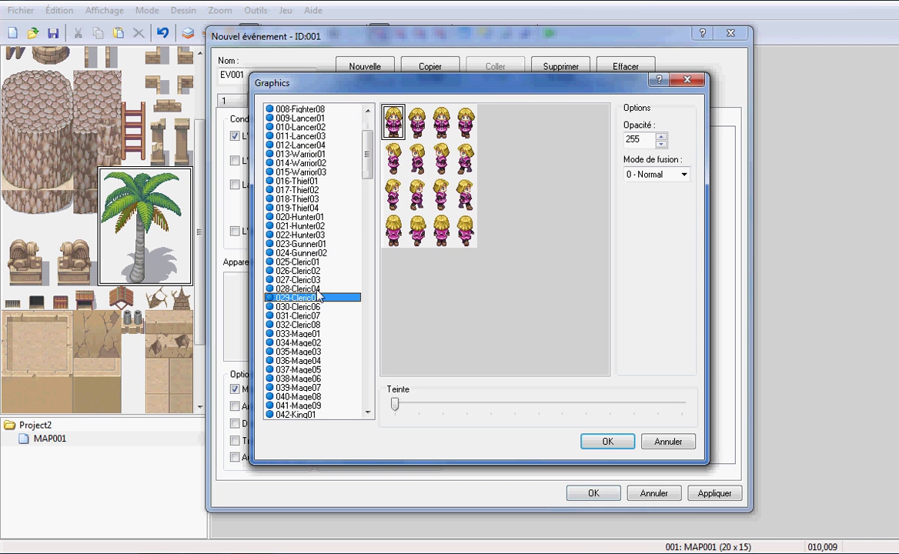
{"action": "scroll", "coordinate": [325, 306], "scroll_direction": "up", "scroll_amount": 1}
{"action": "left_click", "coordinate": [323, 314]}
{"action": "left_click_drag", "start_coordinate": [323, 306], "coordinate": [291, 199]}
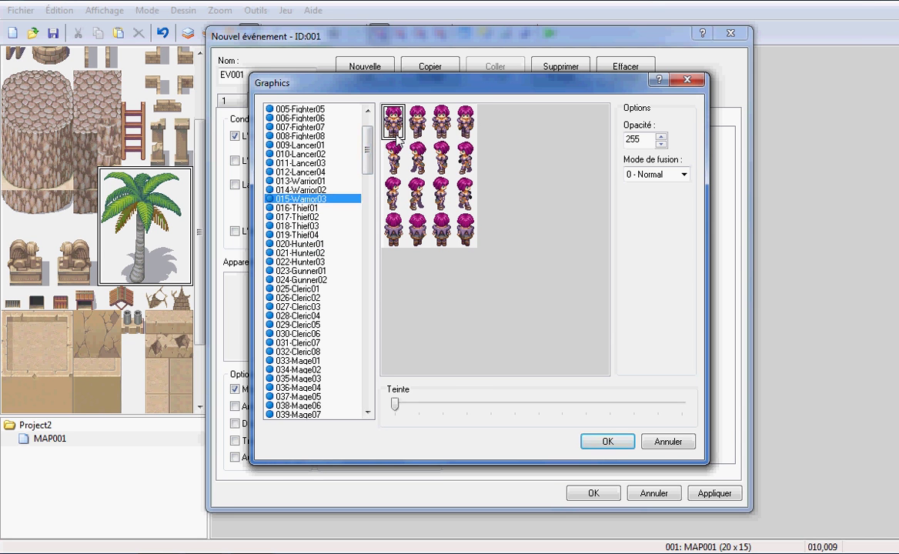
{"action": "left_click", "coordinate": [608, 441]}
{"action": "left_click", "coordinate": [703, 495]}
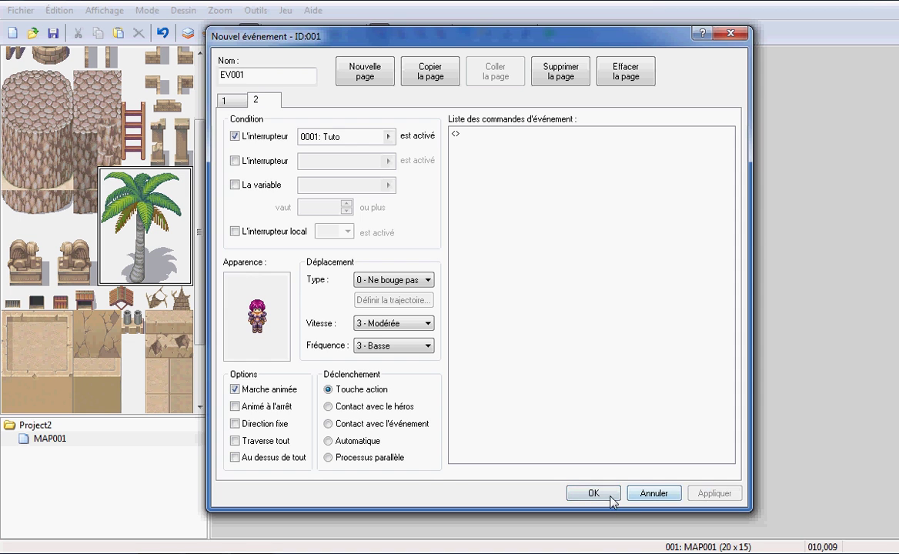
{"action": "left_click", "coordinate": [590, 492]}
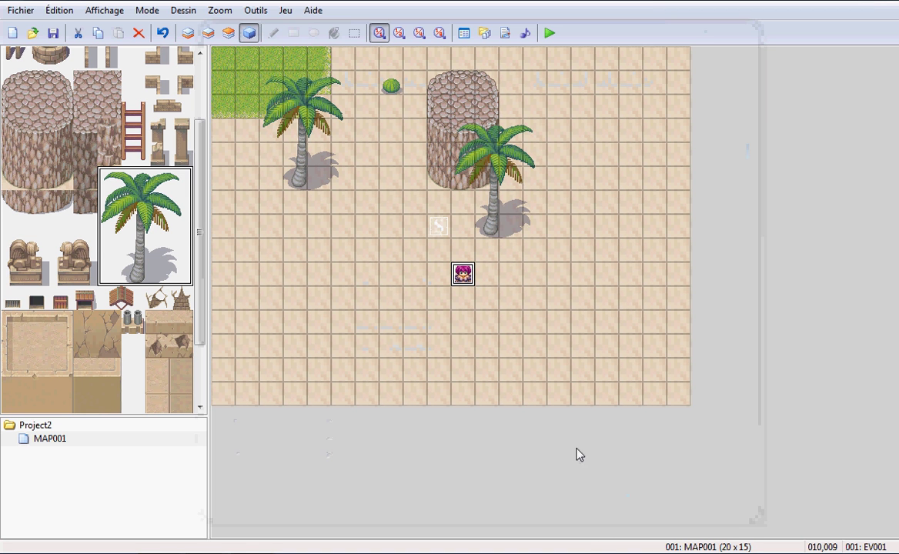
- Save the changes to Project2, launch a playtest and start a new game
{"action": "left_click", "coordinate": [549, 33]}
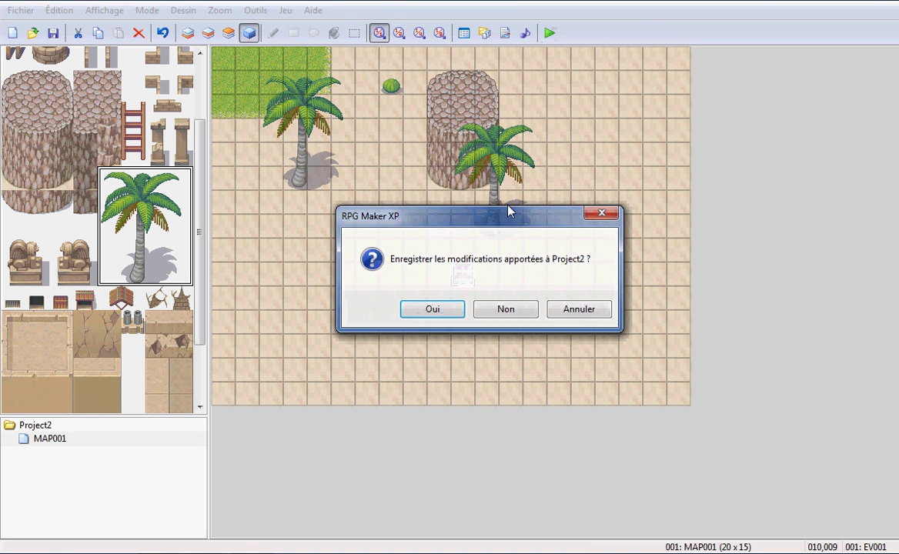
{"action": "left_click", "coordinate": [433, 310]}
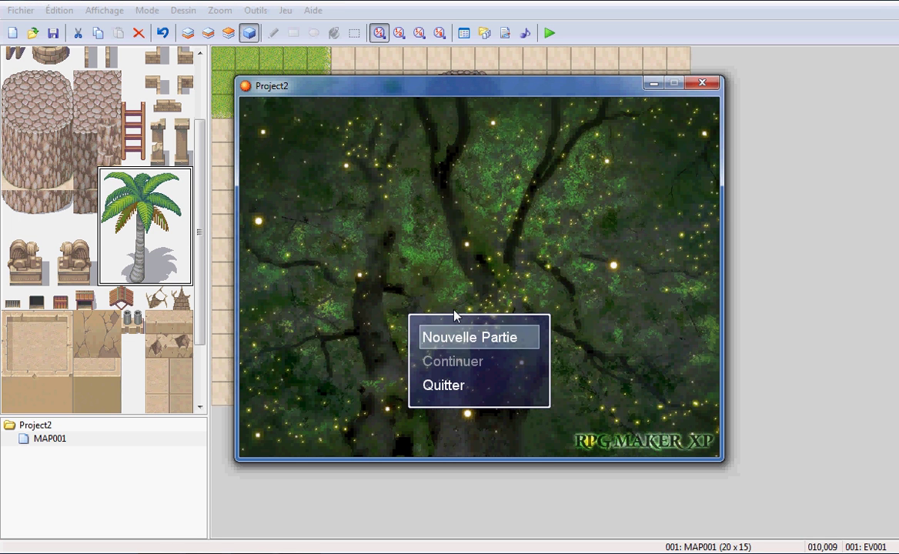
{"action": "key", "text": "XF86AudioLowerVolume"}
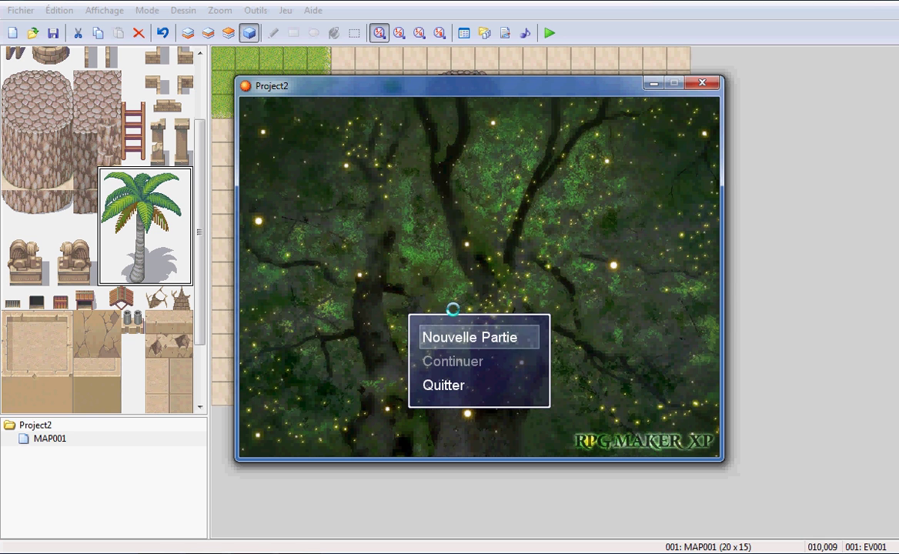
{"action": "key", "text": "Return"}
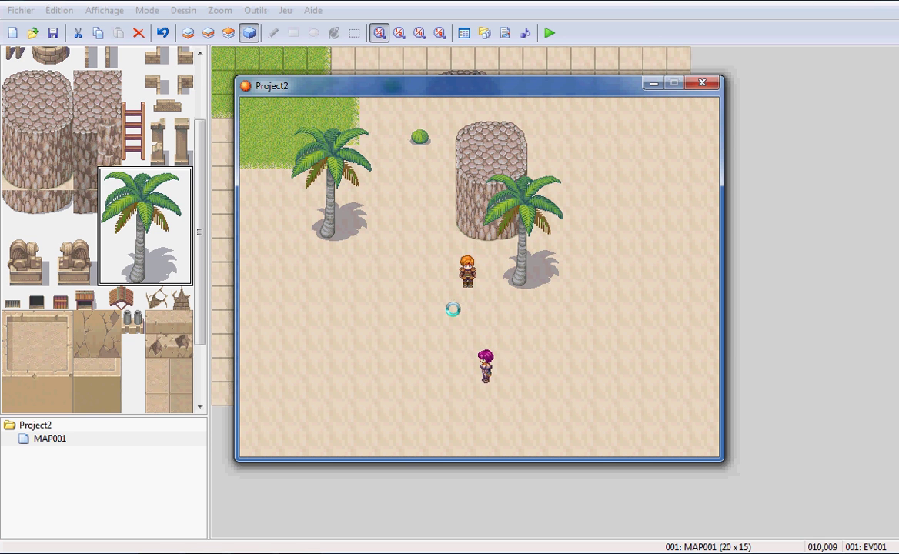
- Walk the hero up to the roaming purple-haired character, talk to it and dismiss its Bonjour message
{"action": "key", "text": "Left"}
{"action": "key", "text": "Left"}
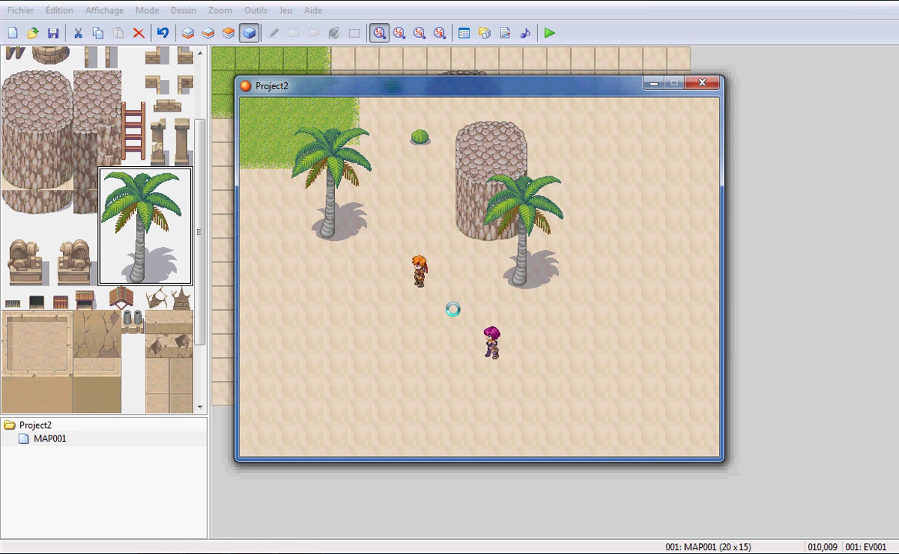
{"action": "key", "text": "Left"}
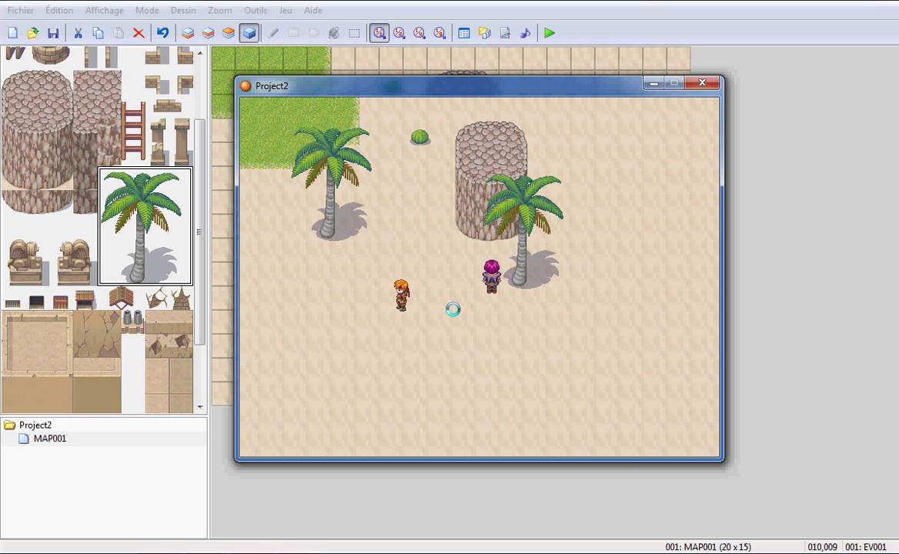
{"action": "key", "text": "Up"}
{"action": "key", "text": "Down"}
{"action": "key", "text": "Right"}
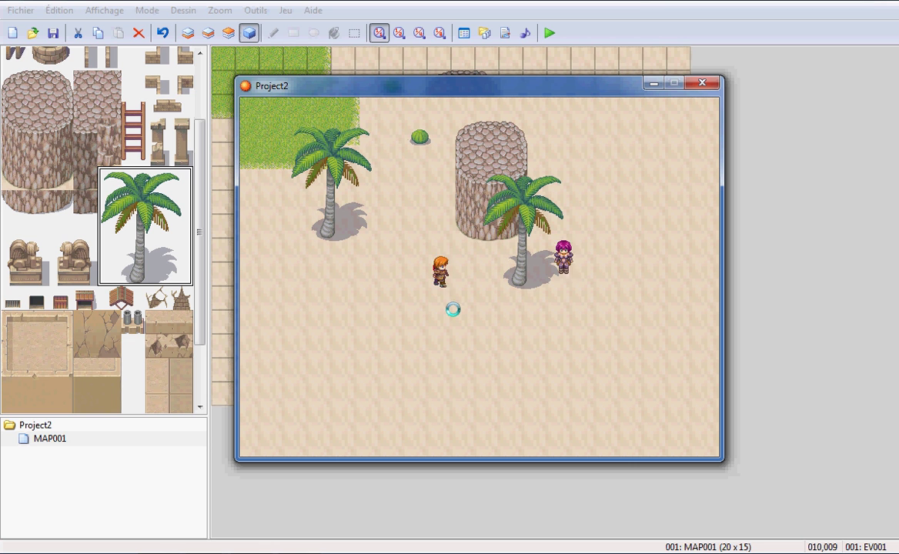
{"action": "key", "text": "Down"}
{"action": "key", "text": "Down"}
{"action": "key", "text": "Up"}
{"action": "key", "text": "Right"}
{"action": "key", "text": "Right"}
{"action": "key", "text": "Up"}
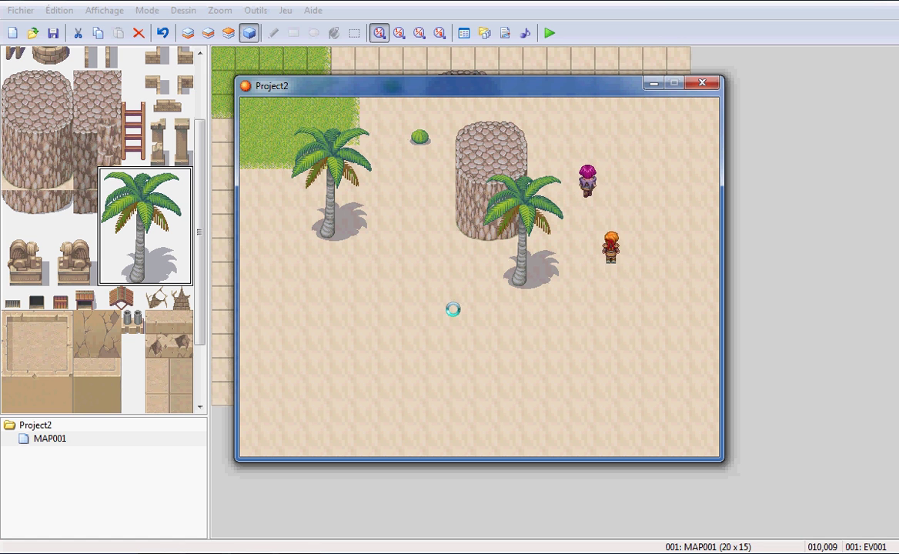
{"action": "key", "text": "Down"}
{"action": "key", "text": "Up"}
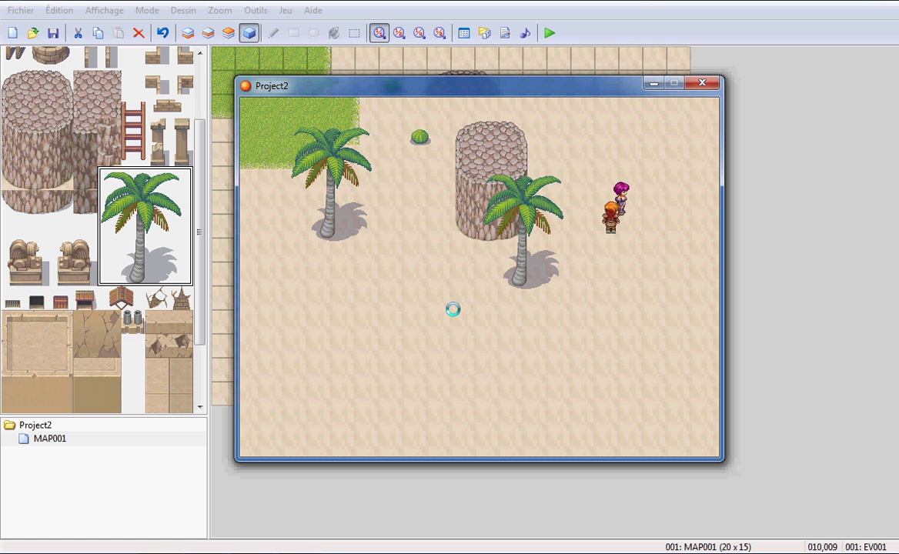
{"action": "key", "text": "Right"}
{"action": "key", "text": "Left"}
{"action": "key", "text": "Down"}
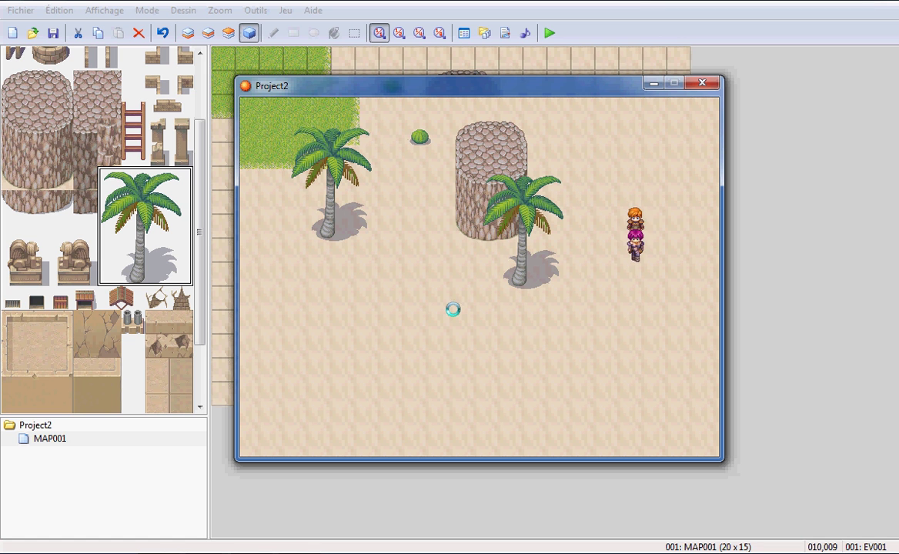
{"action": "key", "text": "Left"}
{"action": "key", "text": "Up"}
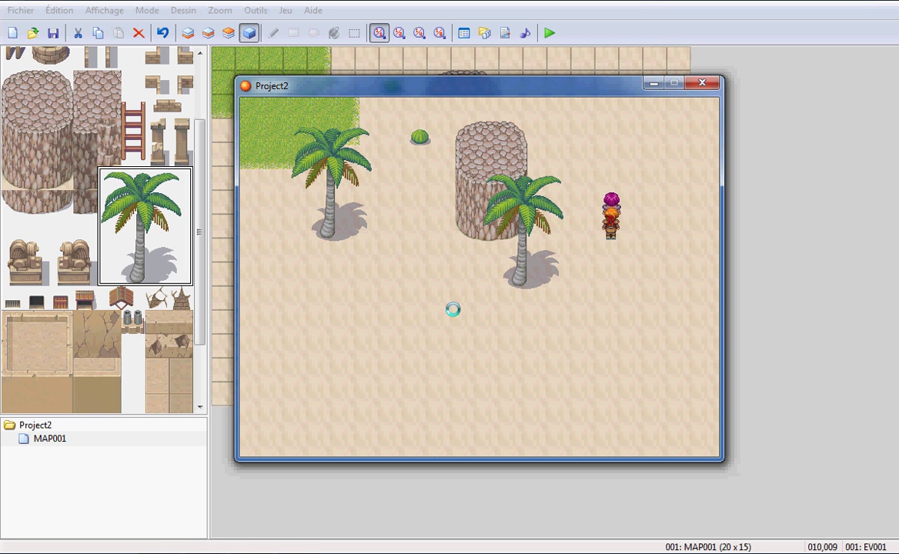
{"action": "key", "text": "Return"}
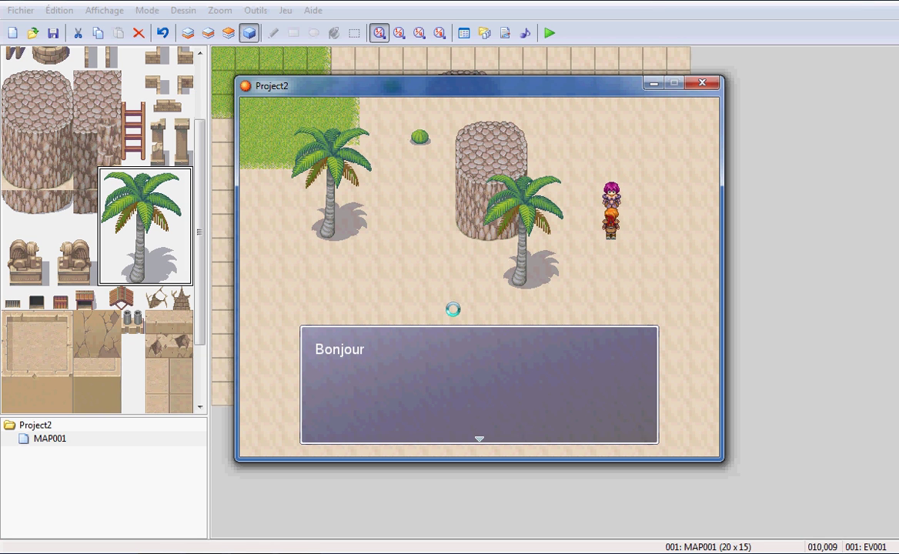
{"action": "key", "text": "Return"}
- Walk the hero around the map to check the character's behaviour once the switch is active, and close the playtest
{"action": "key", "text": "Down"}
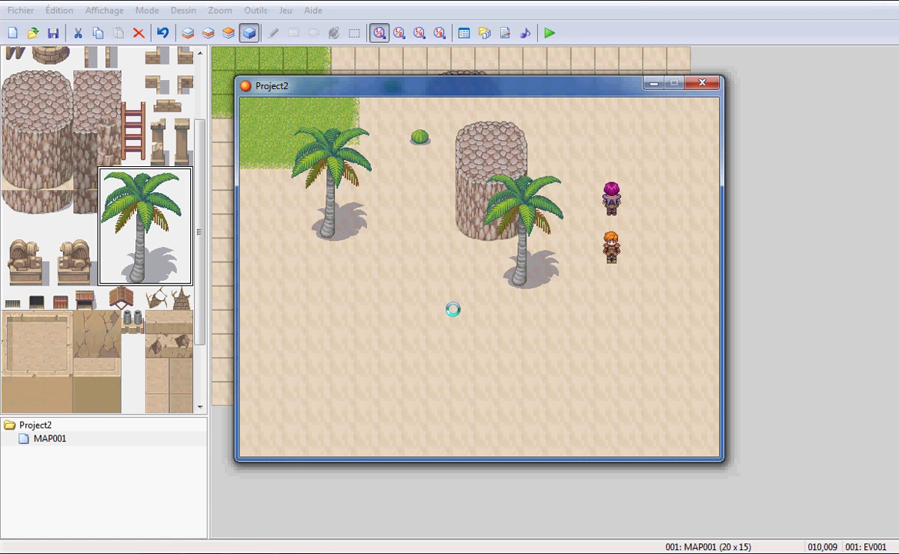
{"action": "key", "text": "Right"}
{"action": "key", "text": "Up"}
{"action": "key", "text": "Left"}
{"action": "key", "text": "Up"}
{"action": "key", "text": "Down"}
{"action": "key", "text": "Left"}
{"action": "key", "text": "Down"}
{"action": "key", "text": "Right"}
{"action": "key", "text": "Down"}
{"action": "key", "text": "Right"}
{"action": "key", "text": "Up"}
{"action": "key", "text": "Left"}
{"action": "key", "text": "Down"}
{"action": "key", "text": "Right"}
{"action": "key", "text": "Up"}
{"action": "key", "text": "Up"}
{"action": "key", "text": "Left"}
{"action": "key", "text": "Left"}
{"action": "key", "text": "Down"}
{"action": "key", "text": "Right"}
{"action": "key", "text": "Up"}
{"action": "key", "text": "Left"}
{"action": "key", "text": "Down"}
{"action": "key", "text": "Right"}
{"action": "key", "text": "Up"}
{"action": "key", "text": "Up"}
{"action": "key", "text": "Left"}
{"action": "key", "text": "Down"}
{"action": "key", "text": "Right"}
{"action": "left_click", "coordinate": [702, 83]}
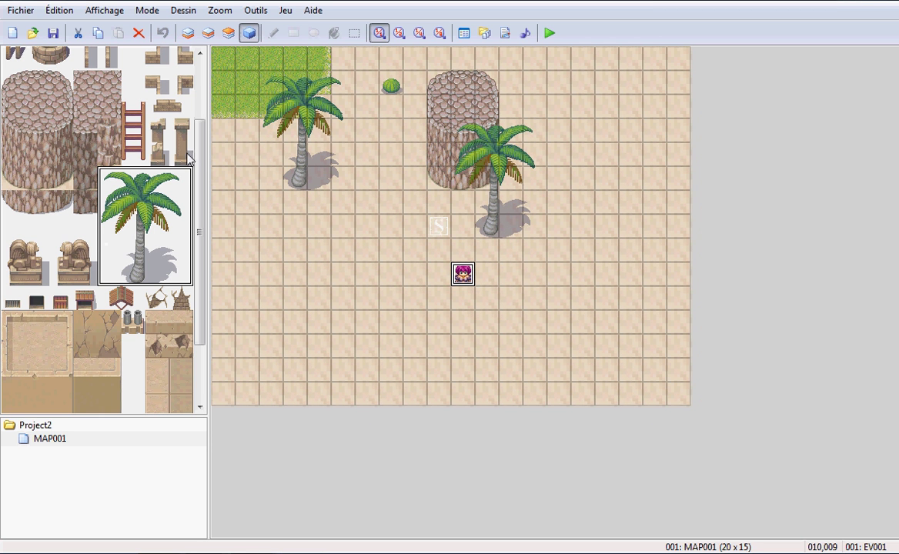
- On the second map layer, place a three-tile-high left end of a sandstone building wall below the left palm tree
{"action": "scroll", "coordinate": [178, 140], "scroll_direction": "up", "scroll_amount": 1}
{"action": "scroll", "coordinate": [178, 141], "scroll_direction": "down", "scroll_amount": 4}
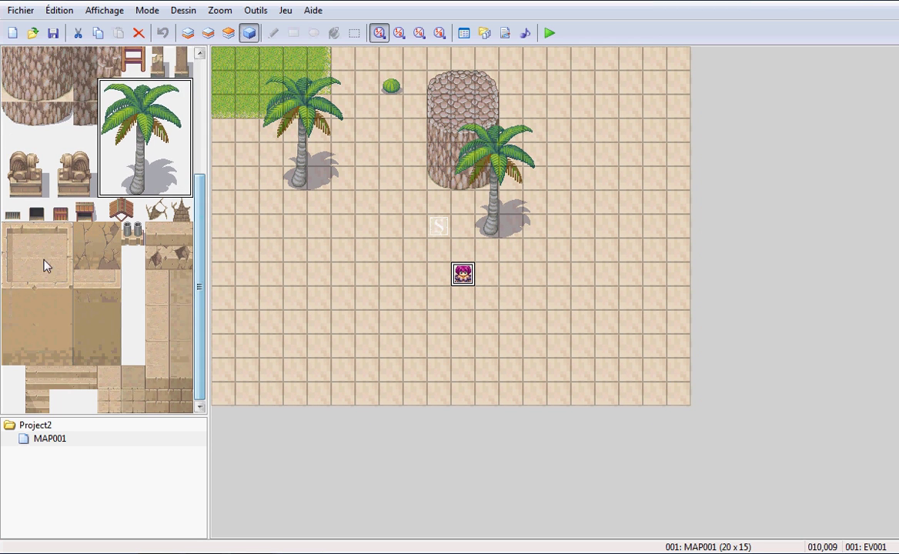
{"action": "left_click", "coordinate": [12, 234]}
{"action": "left_click_drag", "start_coordinate": [6, 264], "coordinate": [19, 360]}
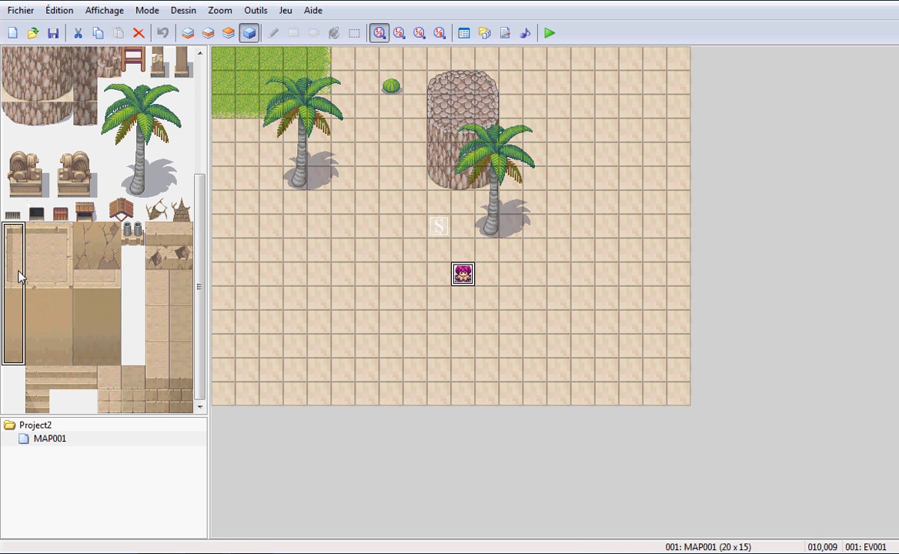
{"action": "left_click", "coordinate": [188, 33]}
{"action": "left_click", "coordinate": [208, 32]}
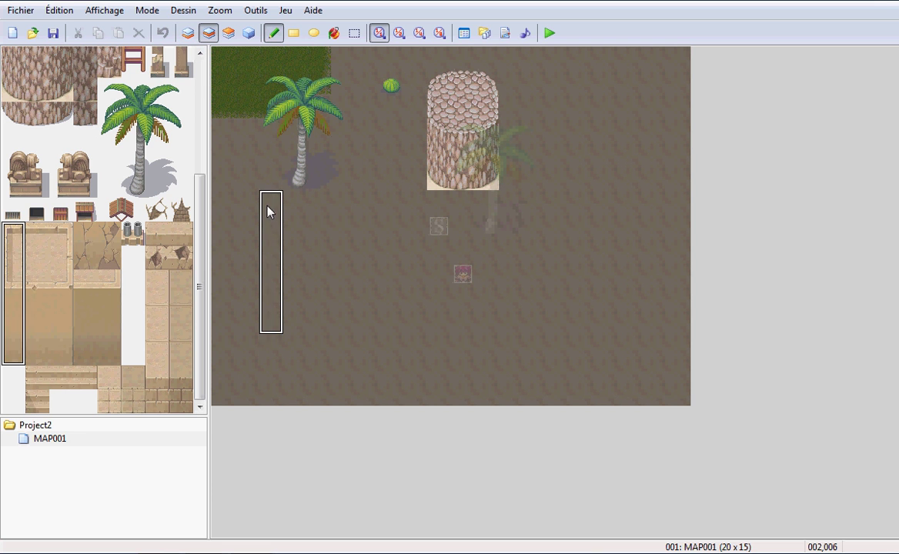
{"action": "left_click_drag", "start_coordinate": [19, 248], "coordinate": [19, 350]}
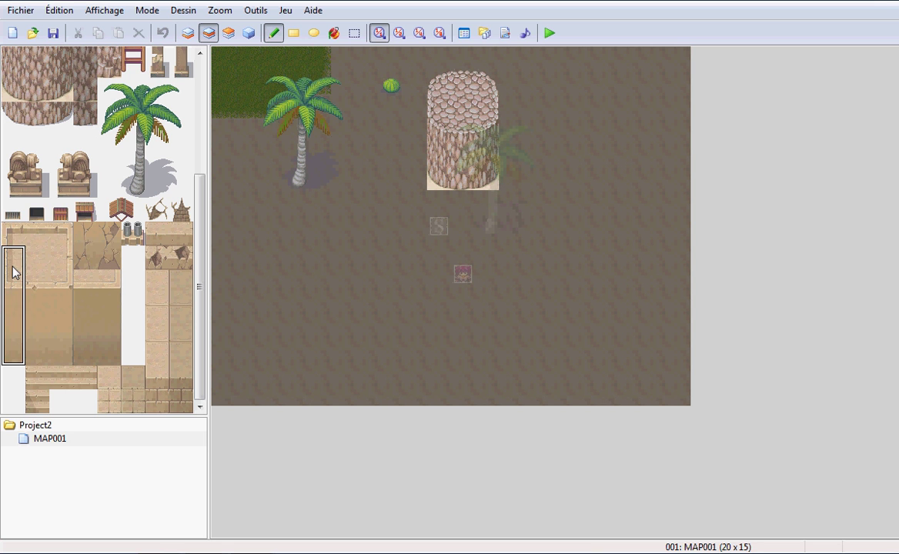
{"action": "left_click", "coordinate": [17, 329]}
{"action": "left_click_drag", "start_coordinate": [20, 324], "coordinate": [18, 293]}
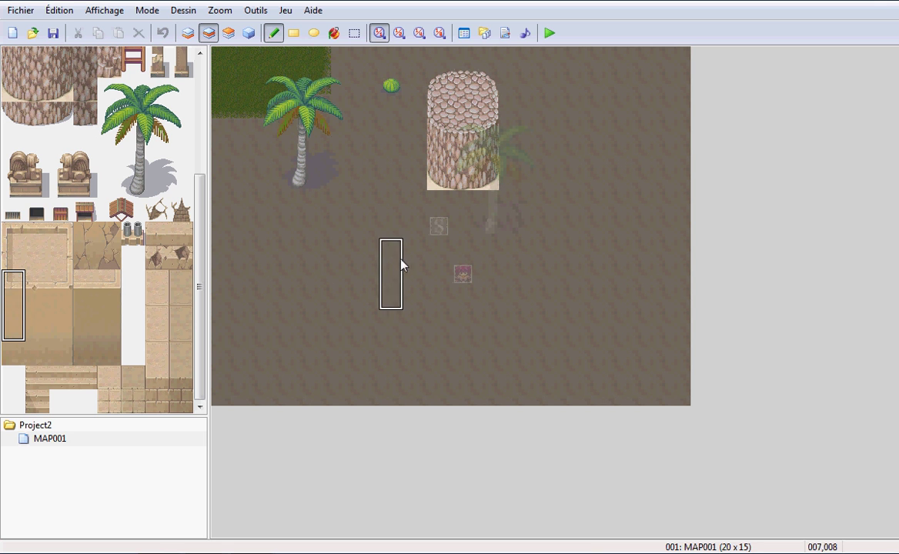
{"action": "left_click", "coordinate": [297, 225]}
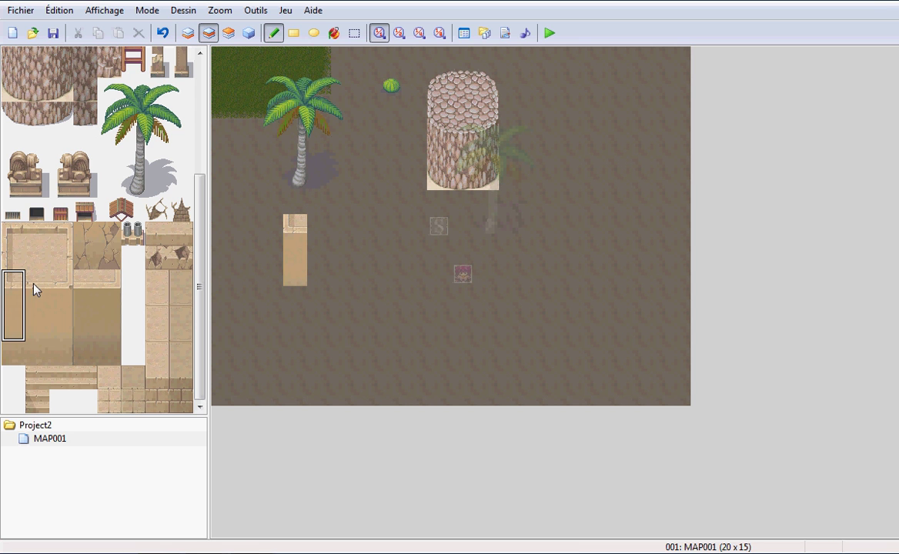
- Extend the sandstone wall five tiles to the right and finish it with the matching three-tile-high right end
{"action": "left_click_drag", "start_coordinate": [34, 289], "coordinate": [37, 310]}
{"action": "left_click_drag", "start_coordinate": [311, 241], "coordinate": [408, 241]}
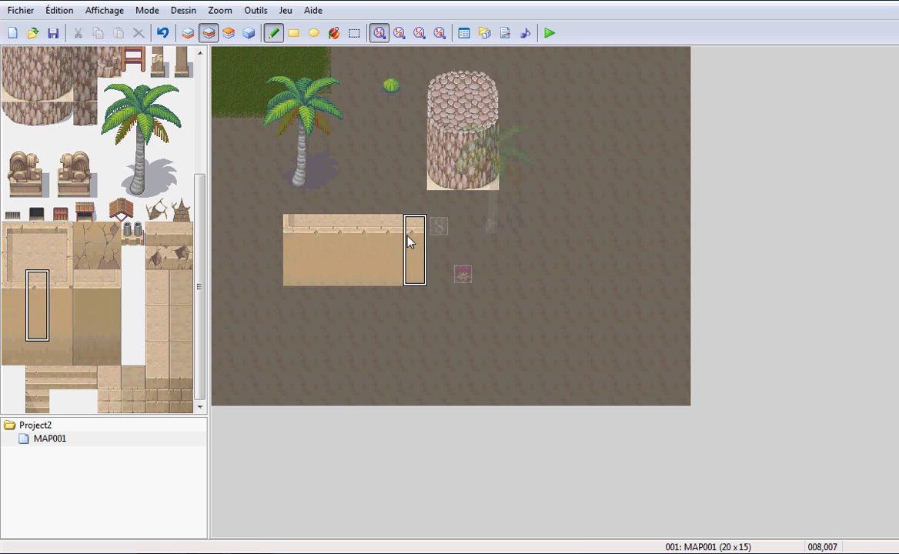
{"action": "left_click_drag", "start_coordinate": [51, 284], "coordinate": [65, 339]}
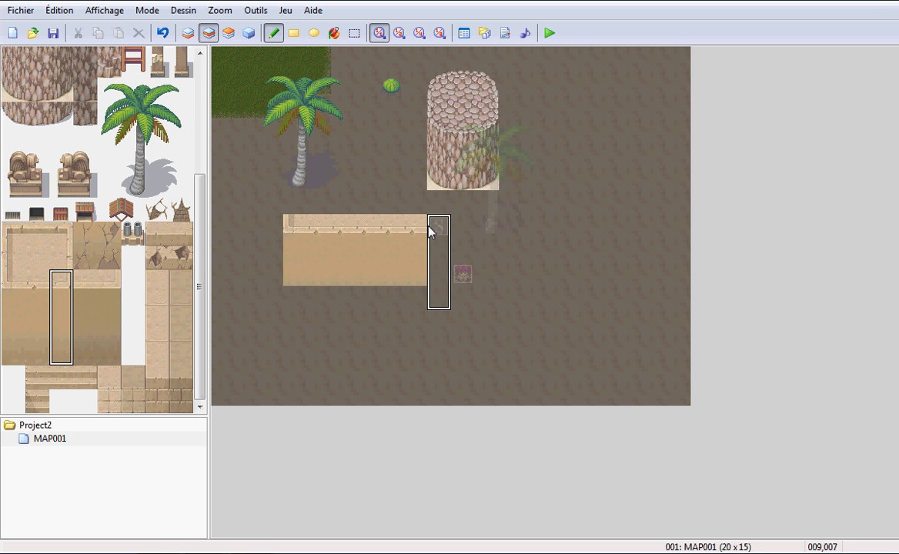
{"action": "left_click_drag", "start_coordinate": [58, 271], "coordinate": [65, 348]}
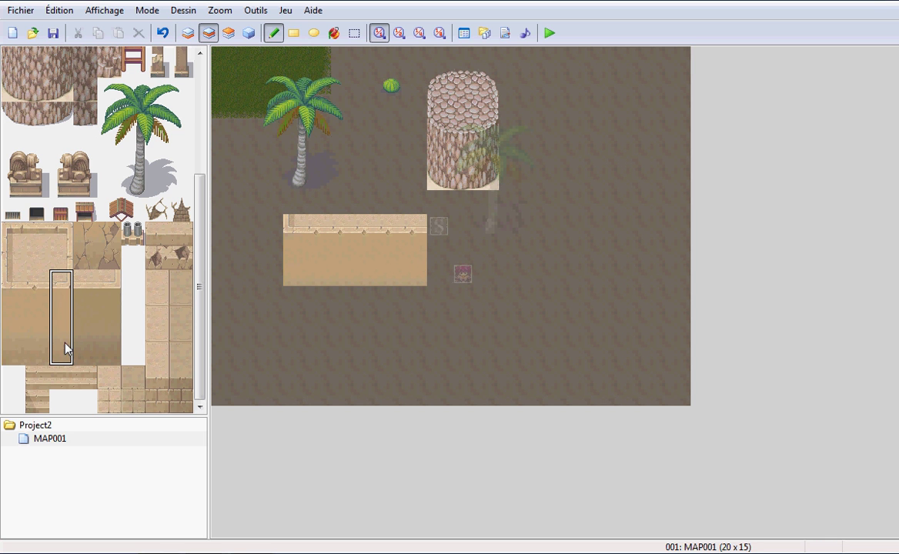
{"action": "left_click", "coordinate": [439, 246]}
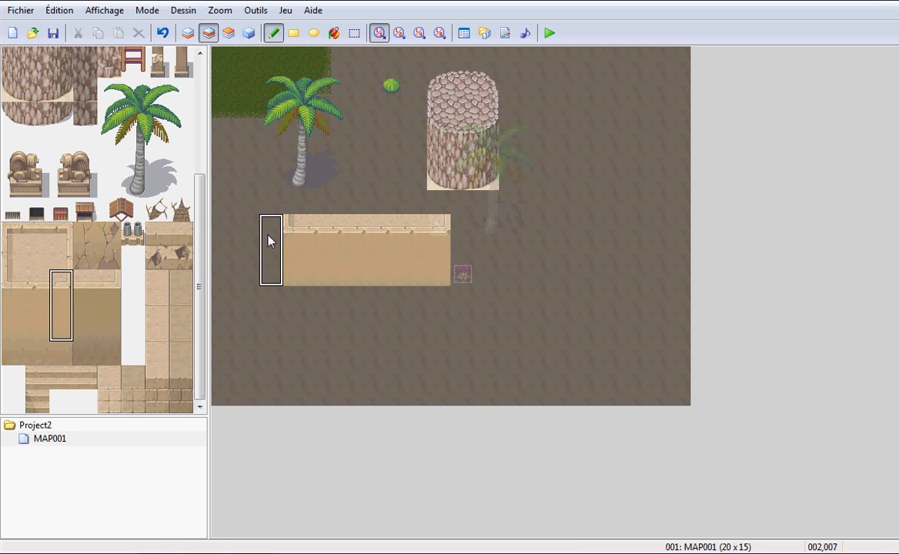
- Close off the sandstone roof with a row of upper-edge tiles above the wall, using matching left and right corner tiles
{"action": "left_click", "coordinate": [12, 259]}
{"action": "left_click", "coordinate": [296, 202]}
{"action": "left_click", "coordinate": [5, 231]}
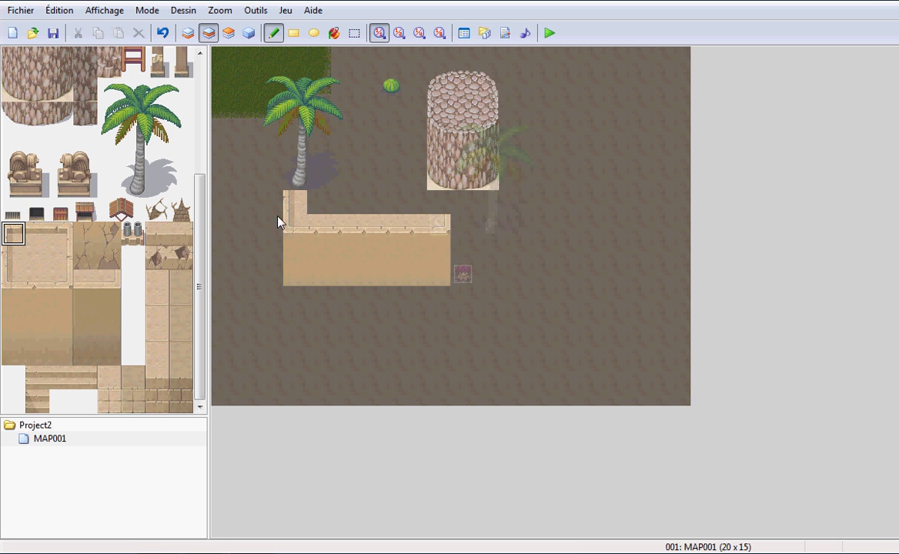
{"action": "left_click", "coordinate": [295, 202]}
{"action": "left_click", "coordinate": [60, 233]}
{"action": "left_click", "coordinate": [438, 202]}
{"action": "left_click", "coordinate": [37, 233]}
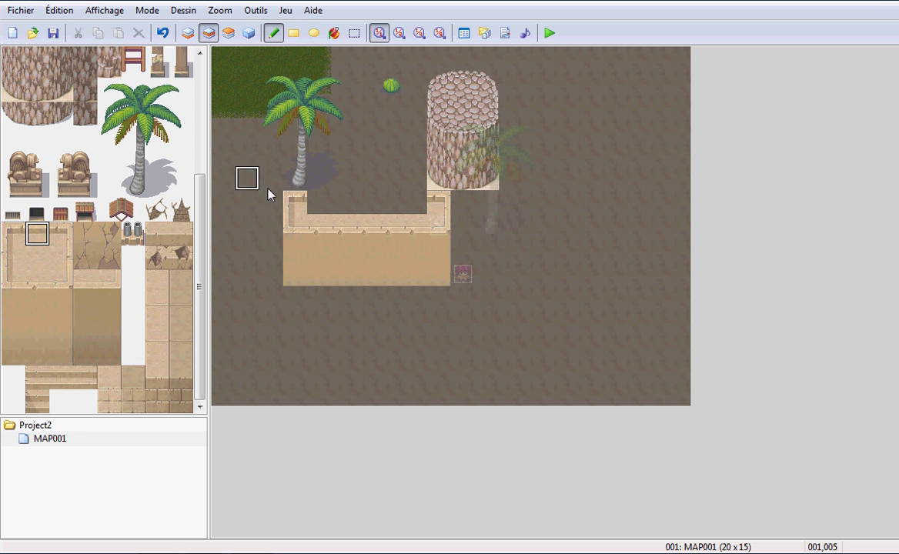
{"action": "left_click_drag", "start_coordinate": [317, 202], "coordinate": [416, 200]}
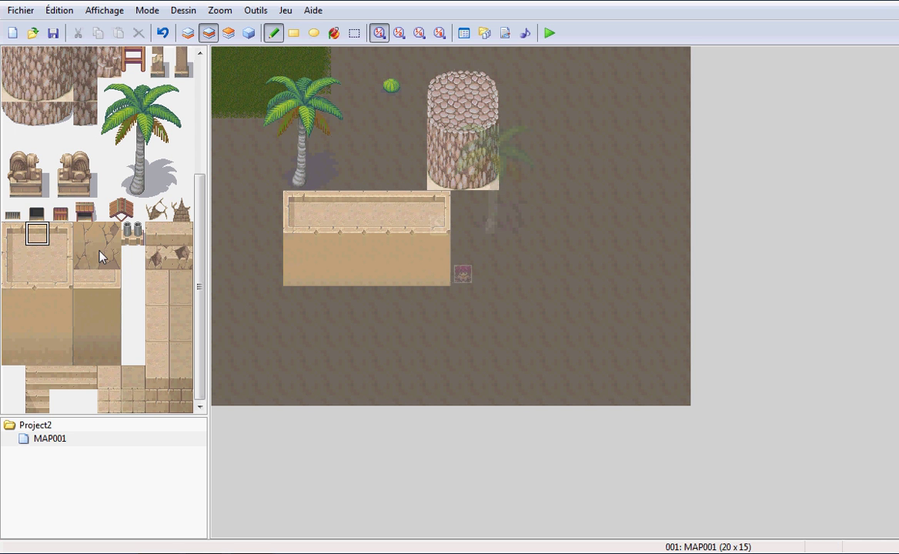
- Look through the desert tileset for details to add to the sandstone building
{"action": "left_click_drag", "start_coordinate": [199, 262], "coordinate": [200, 144]}
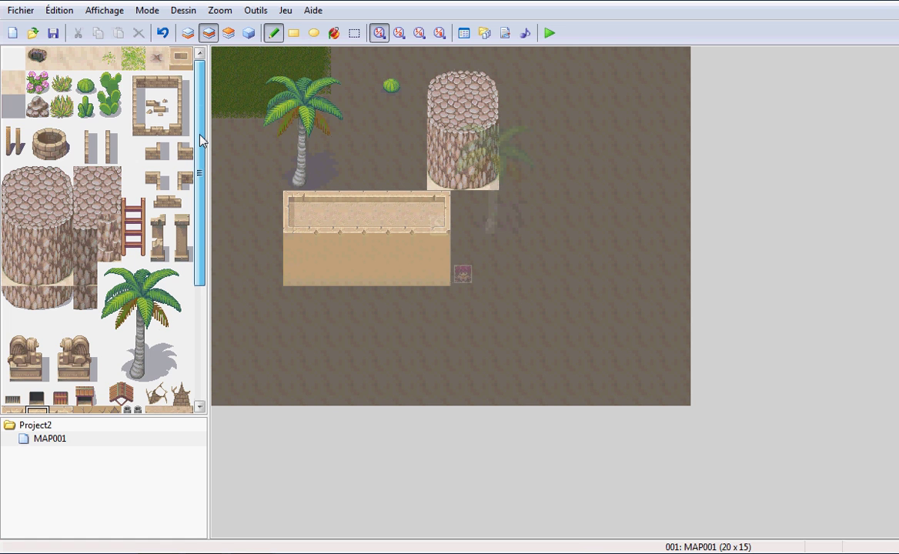
{"action": "scroll", "coordinate": [96, 142], "scroll_direction": "down", "scroll_amount": 4}
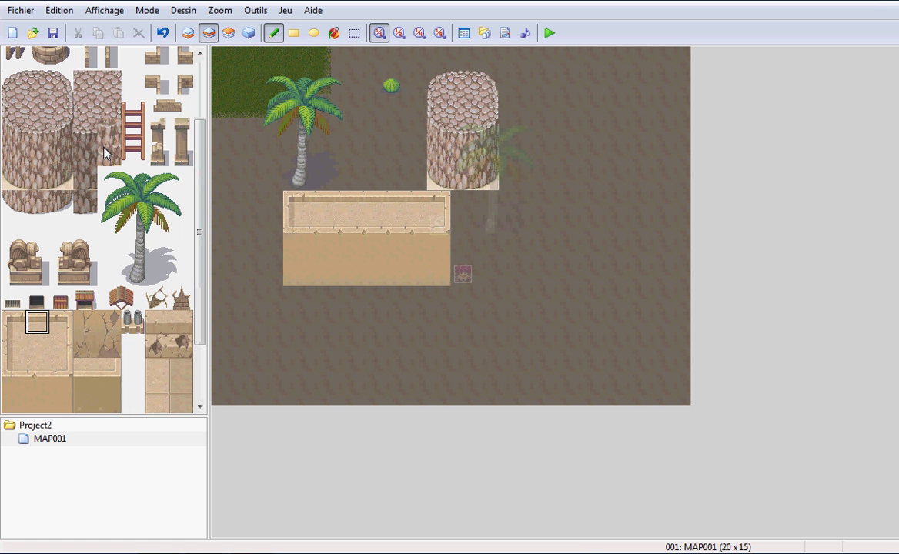
{"action": "scroll", "coordinate": [106, 154], "scroll_direction": "down", "scroll_amount": 3}
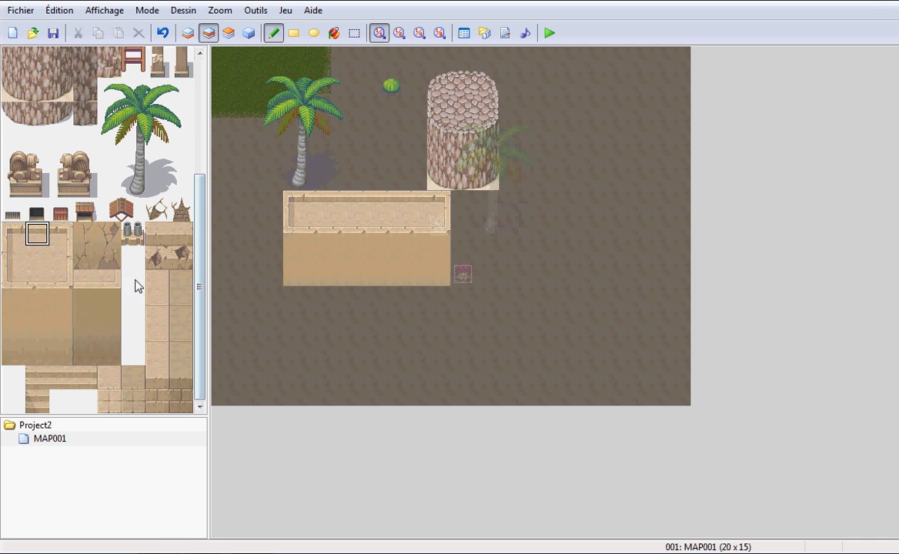
{"action": "scroll", "coordinate": [134, 286], "scroll_direction": "up", "scroll_amount": 5}
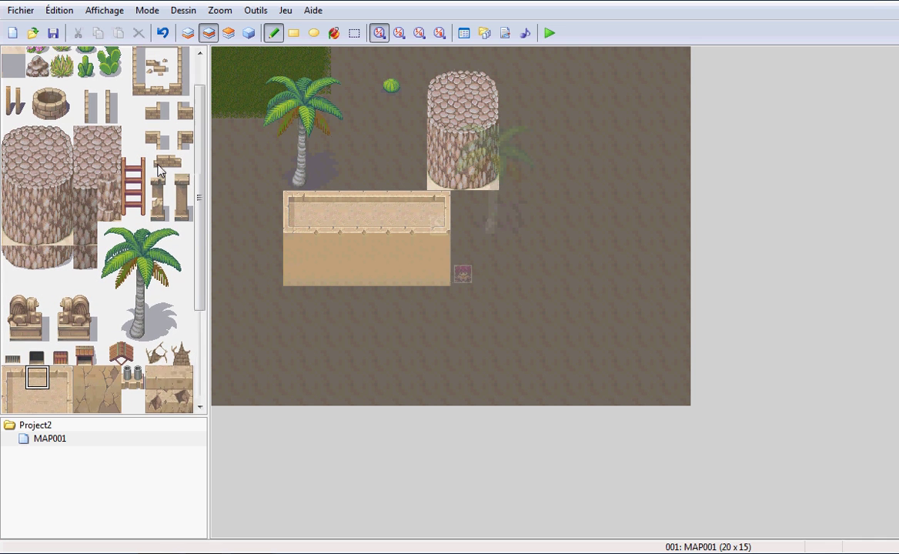
{"action": "scroll", "coordinate": [158, 171], "scroll_direction": "up", "scroll_amount": 1}
{"action": "left_click_drag", "start_coordinate": [133, 199], "coordinate": [132, 224]}
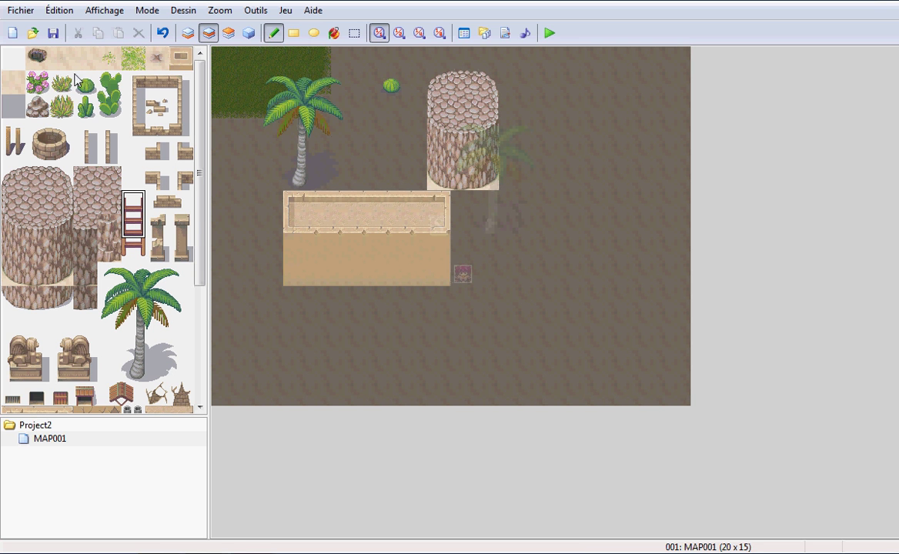
{"action": "scroll", "coordinate": [75, 169], "scroll_direction": "down", "scroll_amount": 3}
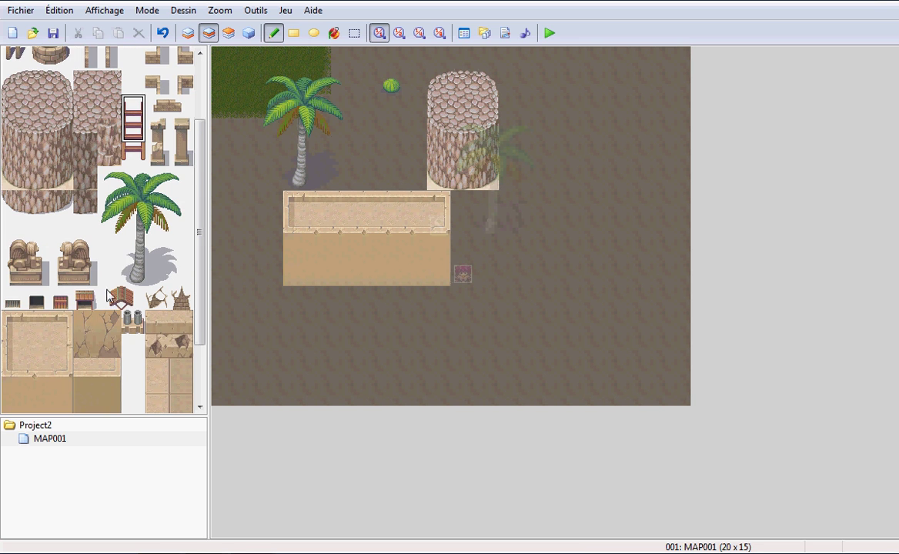
{"action": "scroll", "coordinate": [85, 277], "scroll_direction": "down", "scroll_amount": 3}
{"action": "scroll", "coordinate": [85, 277], "scroll_direction": "up", "scroll_amount": 3}
{"action": "scroll", "coordinate": [84, 277], "scroll_direction": "down", "scroll_amount": 2}
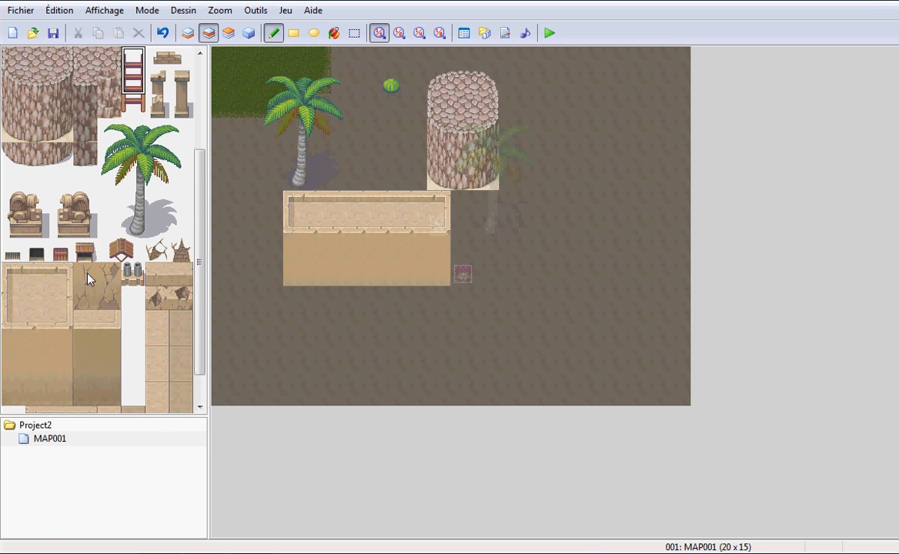
- On the third map layer, place three dark windows one tile apart along the building's upper wall row
{"action": "left_click", "coordinate": [36, 252]}
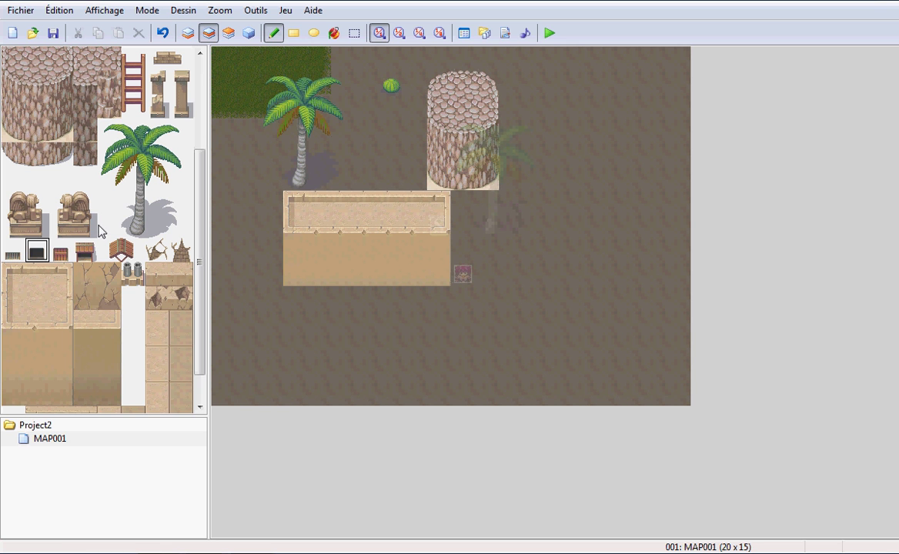
{"action": "left_click", "coordinate": [228, 32]}
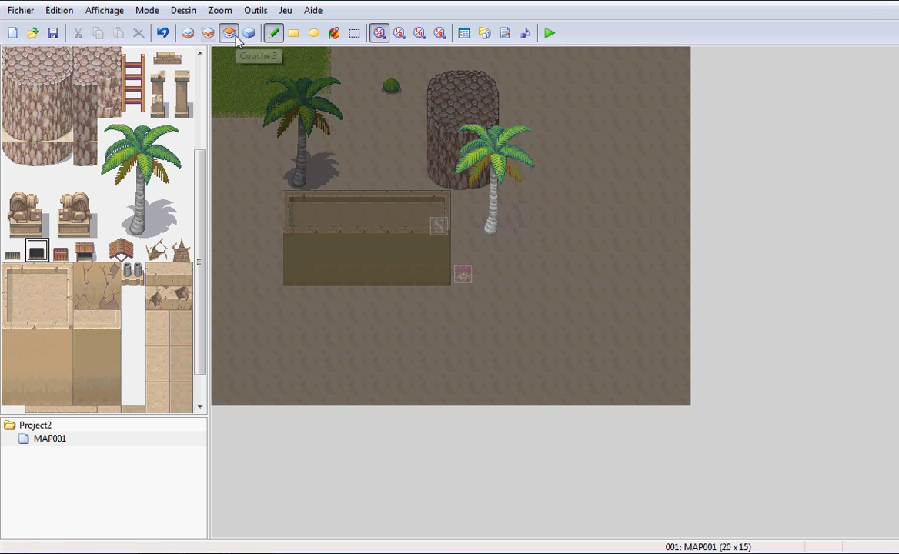
{"action": "left_click", "coordinate": [318, 254]}
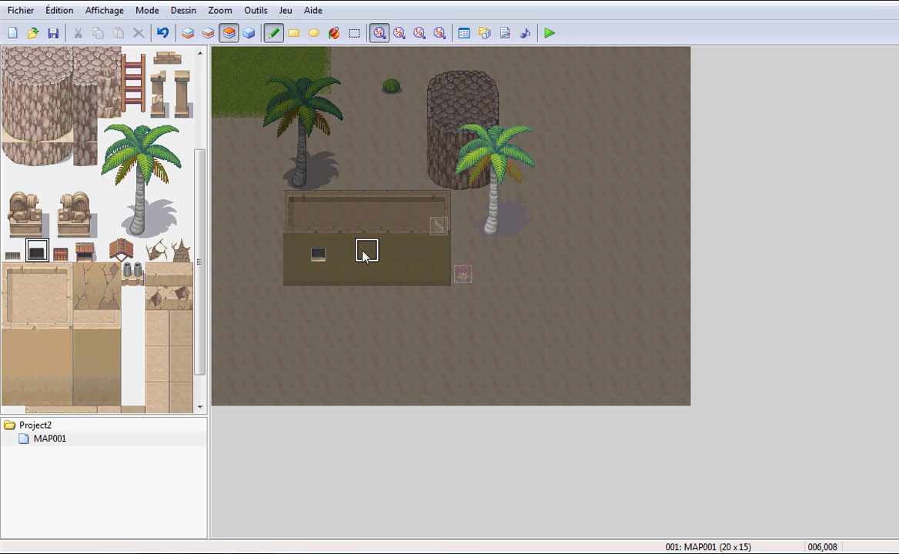
{"action": "left_click", "coordinate": [367, 254]}
{"action": "left_click", "coordinate": [416, 254]}
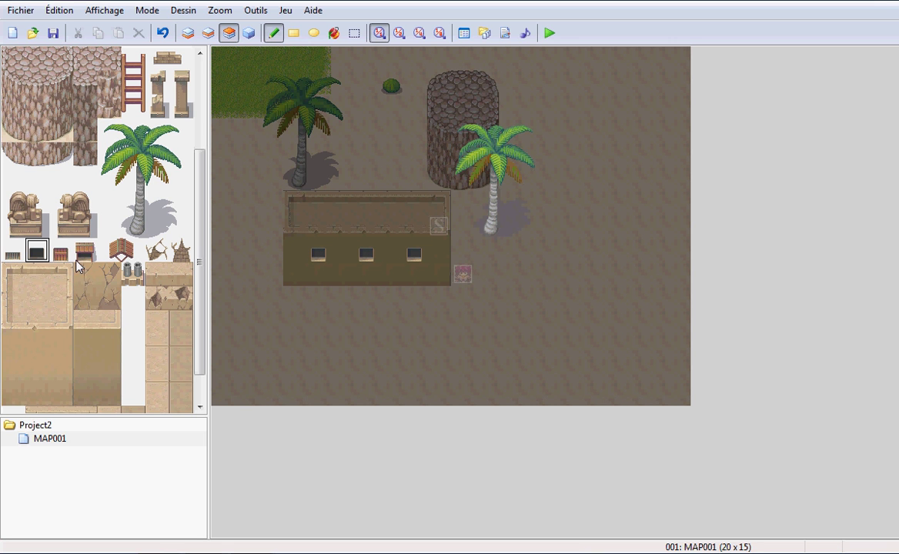
- Add the broken-brick detail tile to the lower wall row, between the middle and right windows
{"action": "left_click_drag", "start_coordinate": [60, 200], "coordinate": [80, 228]}
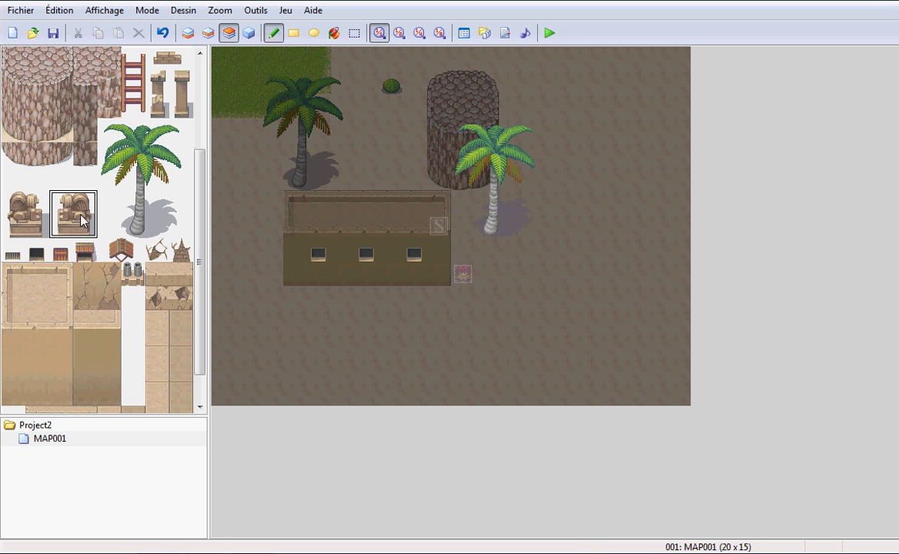
{"action": "scroll", "coordinate": [123, 239], "scroll_direction": "down", "scroll_amount": 2}
{"action": "left_click", "coordinate": [181, 258]}
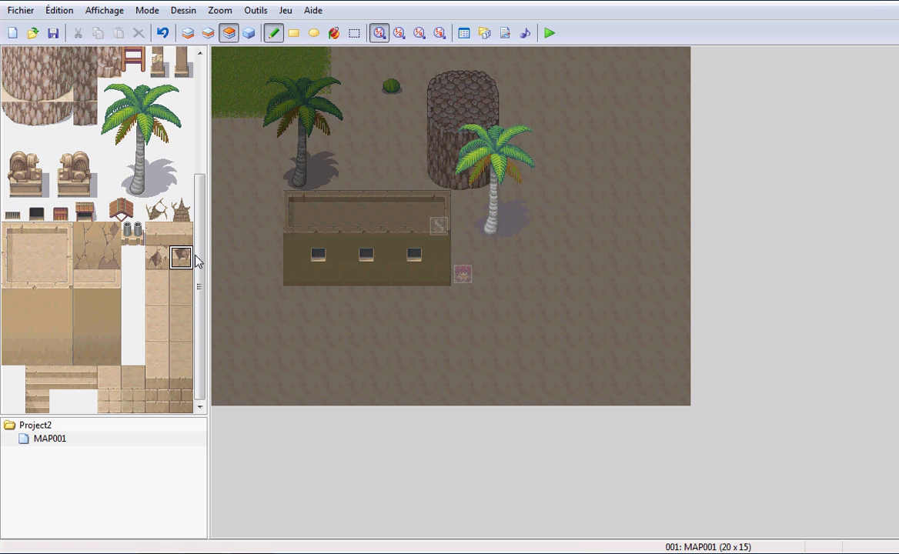
{"action": "left_click", "coordinate": [182, 210]}
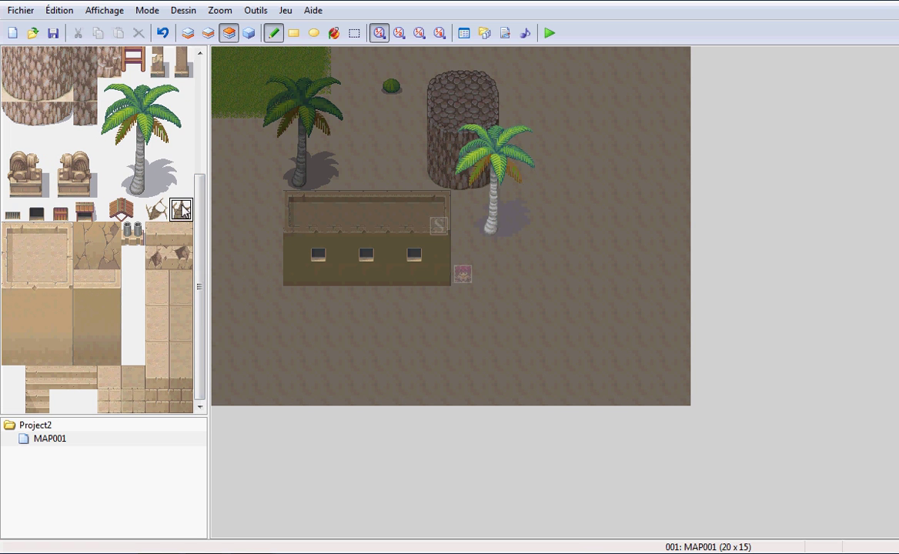
{"action": "left_click", "coordinate": [391, 275]}
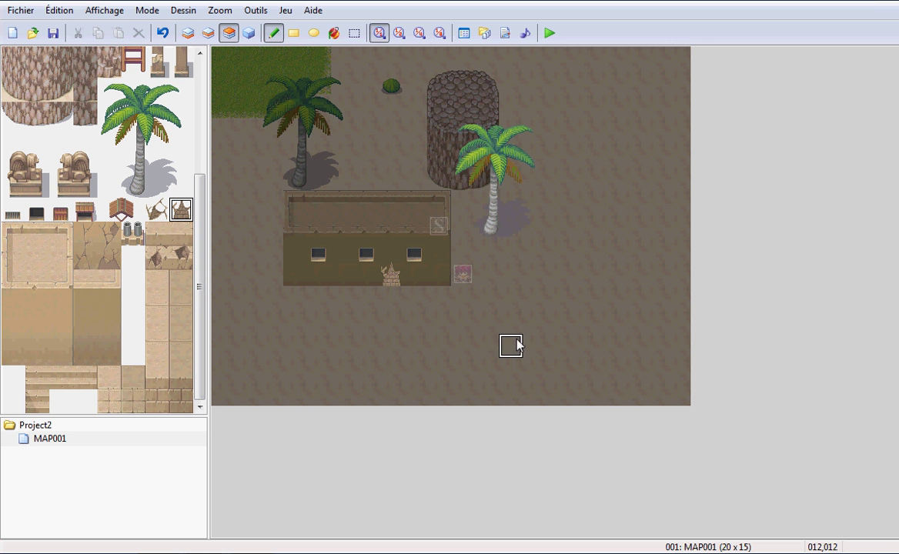
- On the event layer, create a new event in the lower wall row between the left and middle windows and open its appearance choices
{"action": "left_click", "coordinate": [249, 32]}
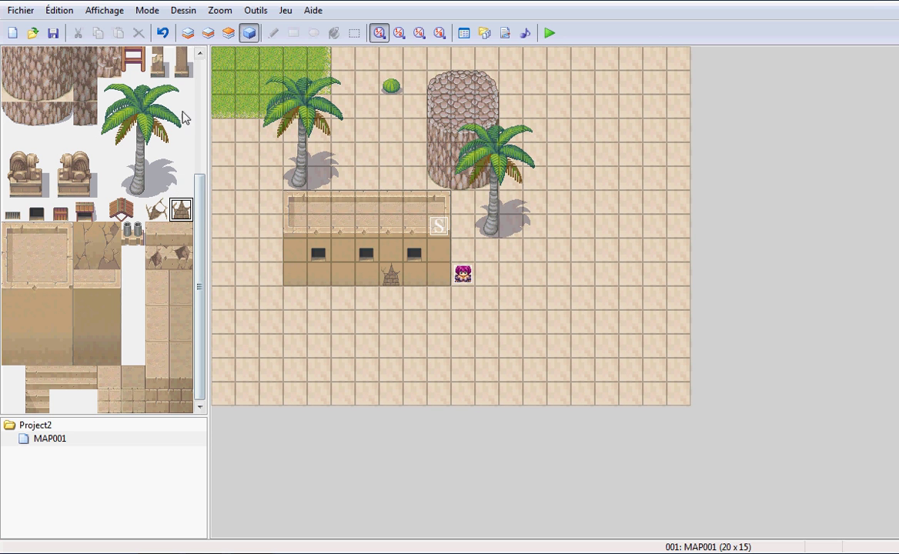
{"action": "double_click", "coordinate": [349, 278]}
{"action": "double_click", "coordinate": [304, 288]}
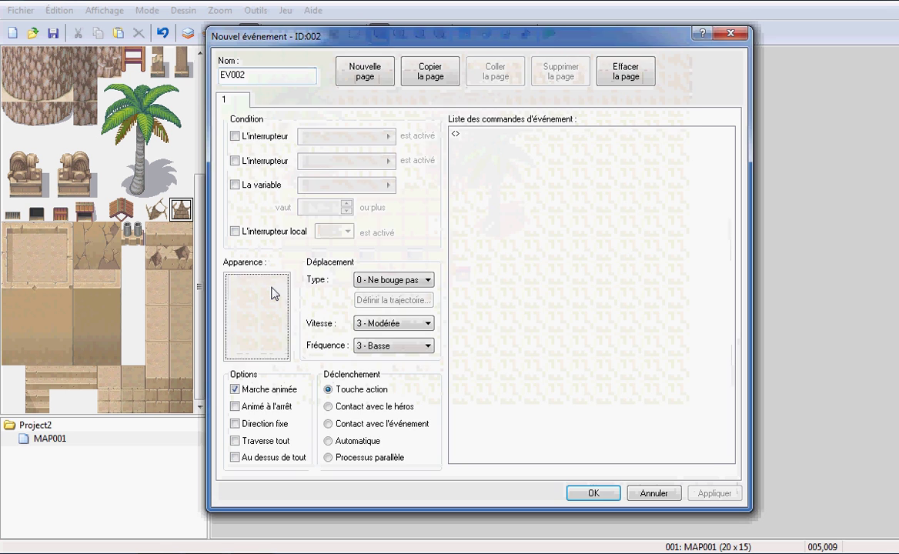
- Compare the door graphics and choose 172-Door03 for the event's appearance
{"action": "scroll", "coordinate": [304, 287], "scroll_direction": "down", "scroll_amount": 20}
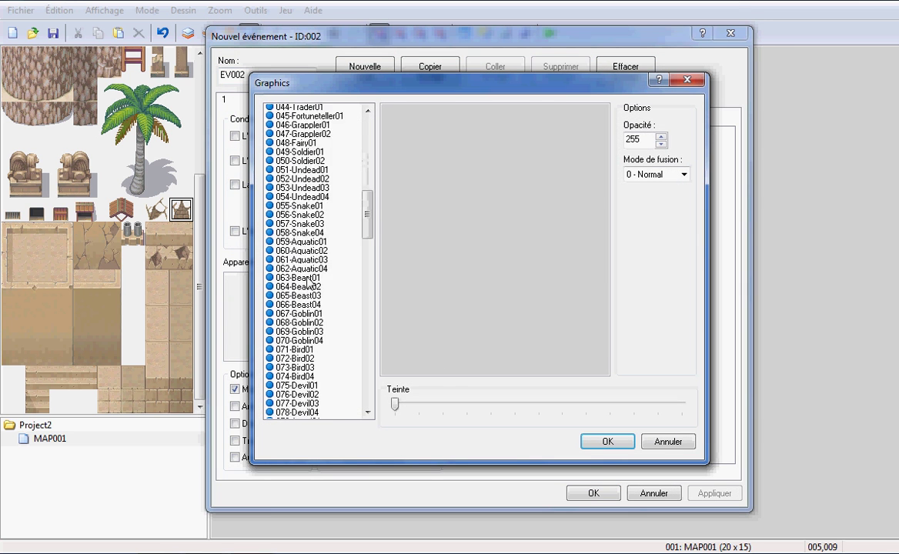
{"action": "scroll", "coordinate": [306, 281], "scroll_direction": "down", "scroll_amount": 20}
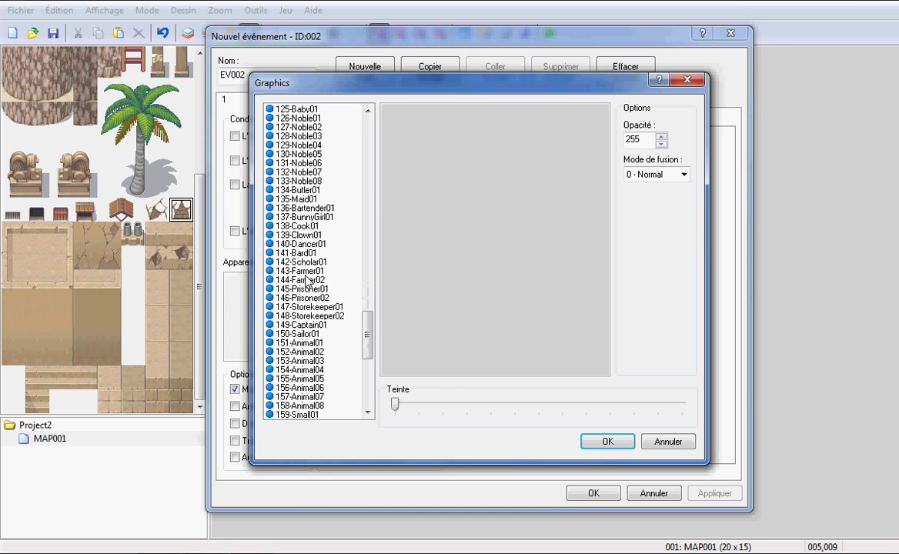
{"action": "scroll", "coordinate": [306, 282], "scroll_direction": "down", "scroll_amount": 4}
{"action": "left_click", "coordinate": [312, 306]}
{"action": "left_click", "coordinate": [320, 298]}
{"action": "left_click", "coordinate": [325, 307]}
{"action": "left_click", "coordinate": [323, 317]}
{"action": "left_click", "coordinate": [317, 325]}
{"action": "left_click", "coordinate": [316, 316]}
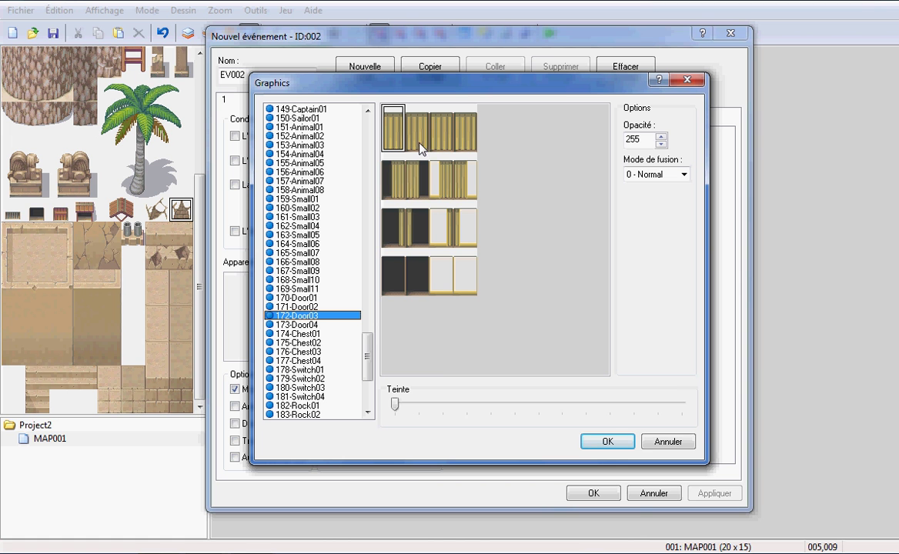
- Use the dark open doorway in the bottom row, second column of the door graphic, and confirm the new event
{"action": "left_click", "coordinate": [412, 288]}
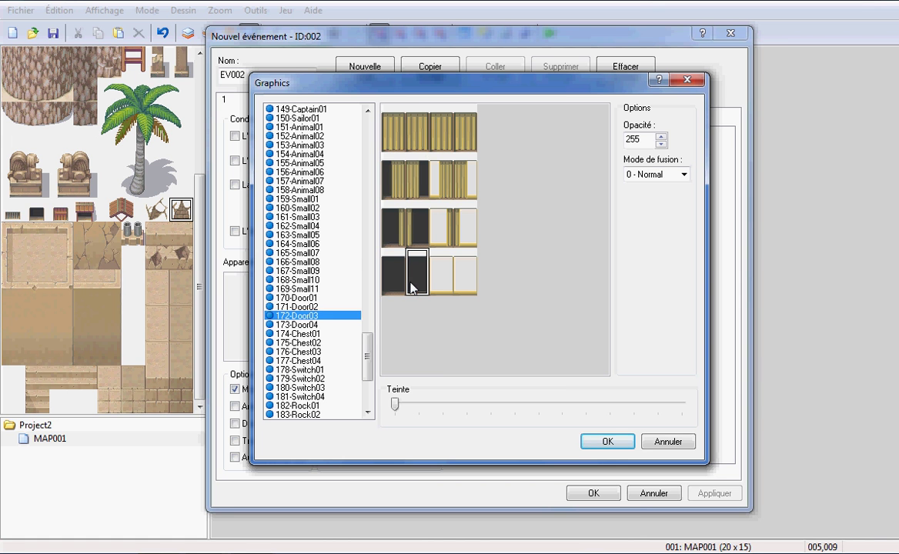
{"action": "key", "text": "Return"}
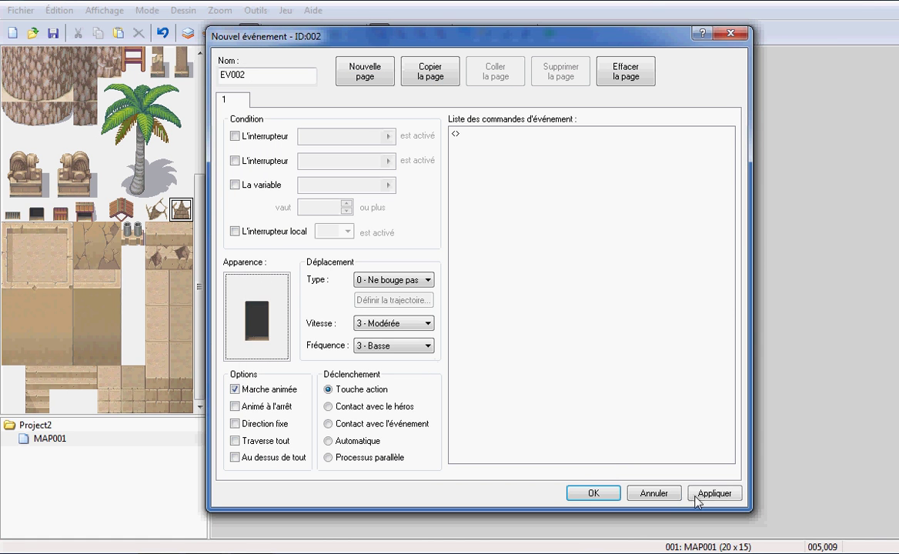
{"action": "left_click", "coordinate": [716, 493]}
{"action": "left_click", "coordinate": [594, 494]}
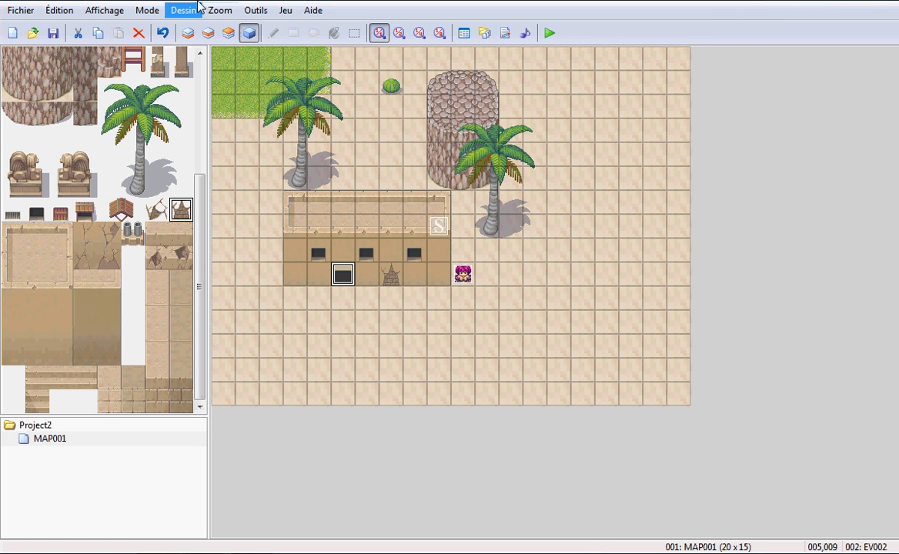
- Save the changes to Project2 and start a new game in a playtest
{"action": "left_click", "coordinate": [549, 33]}
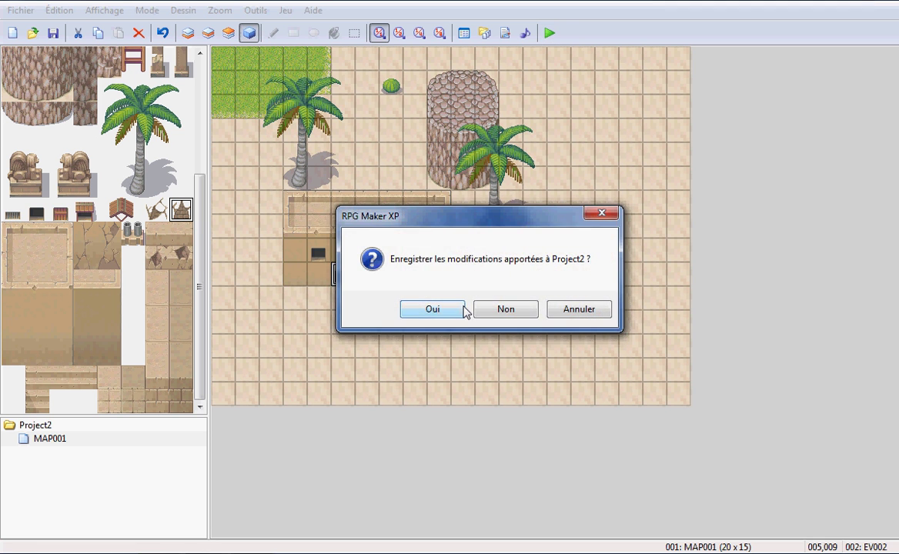
{"action": "left_click", "coordinate": [464, 310]}
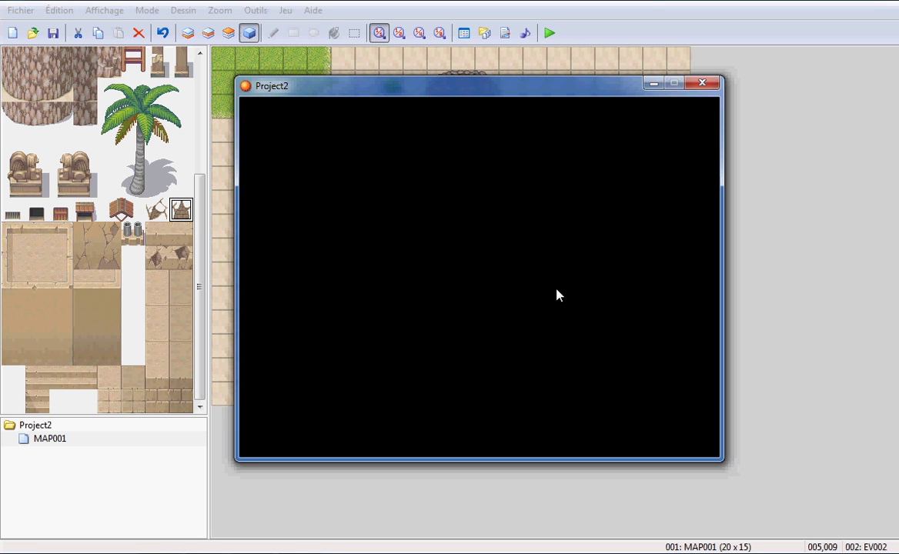
{"action": "key", "text": "Return"}
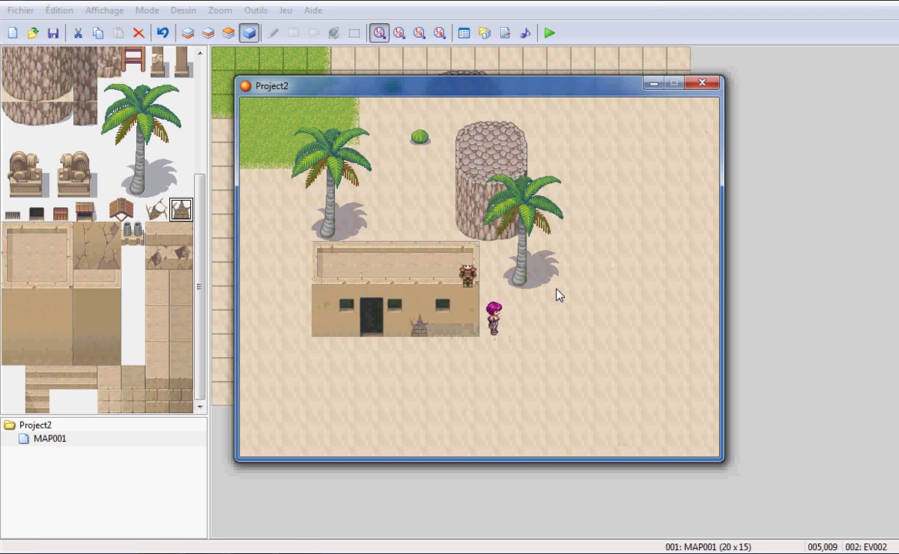
- Try to walk the hero off the building's roof in several directions, and close the playtest
{"action": "key", "text": "Right"}
{"action": "key", "text": "Up"}
{"action": "key", "text": "Up"}
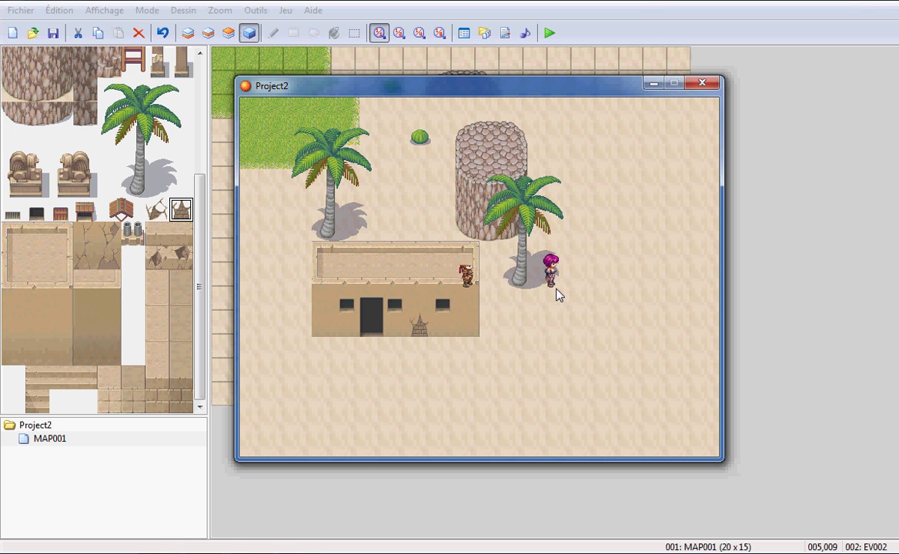
{"action": "key", "text": "Right"}
{"action": "key", "text": "Up"}
{"action": "key", "text": "Left"}
{"action": "key", "text": "Left"}
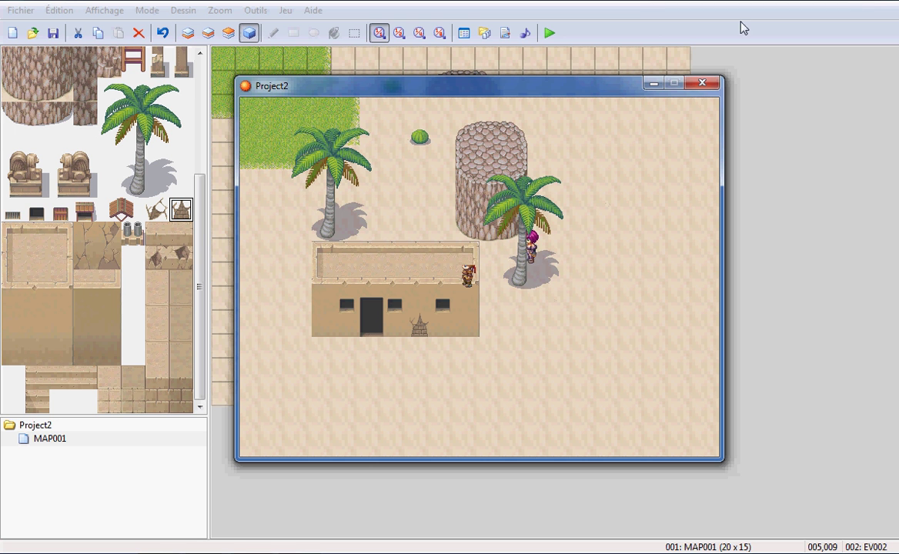
{"action": "left_click", "coordinate": [702, 82]}
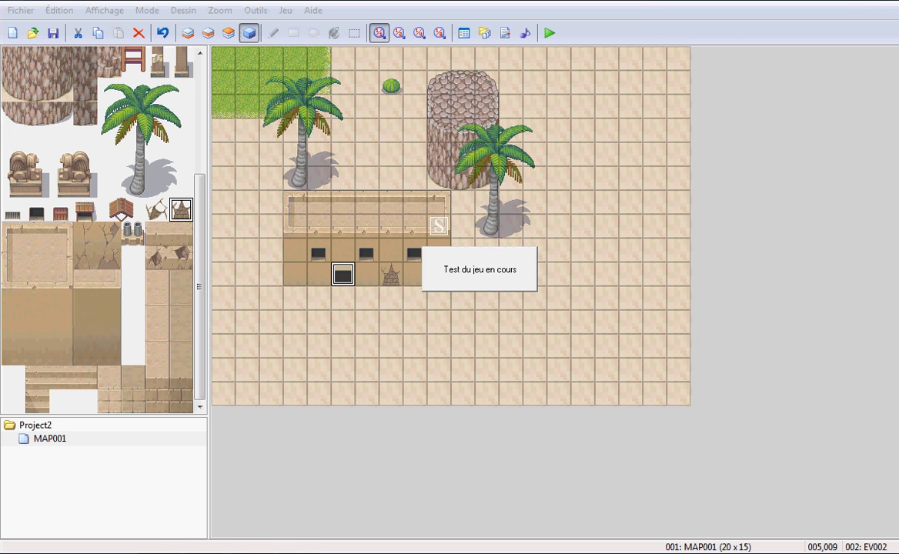
{"action": "right_click", "coordinate": [298, 551]}
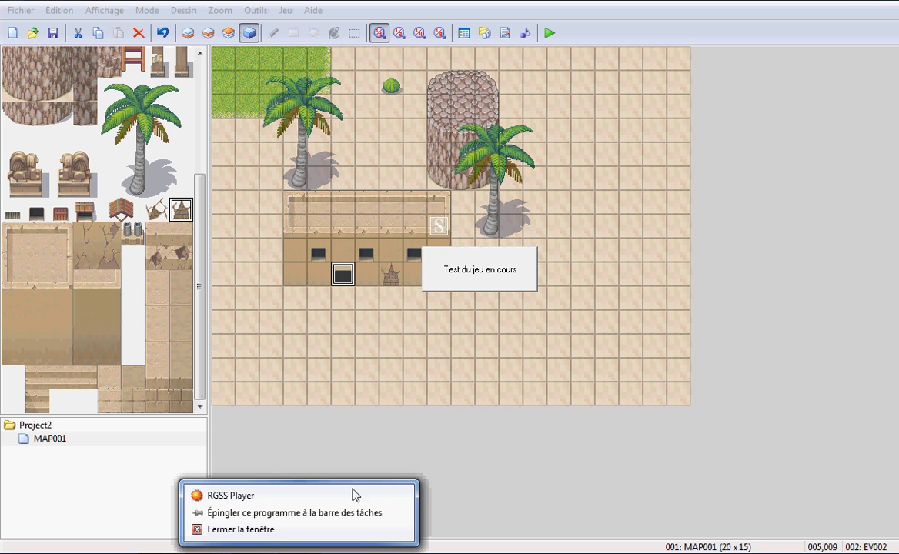
{"action": "left_click", "coordinate": [283, 532]}
{"action": "right_click", "coordinate": [483, 300]}
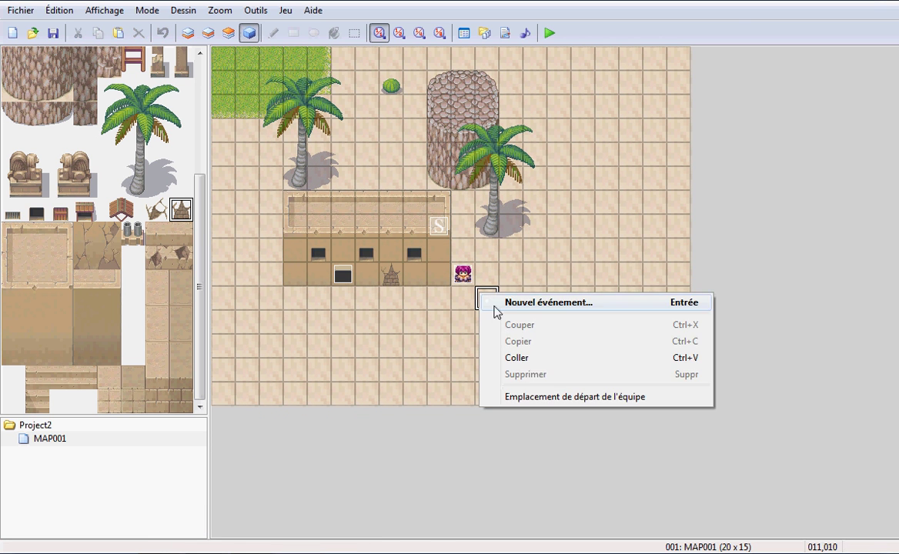
{"action": "left_click", "coordinate": [435, 323]}
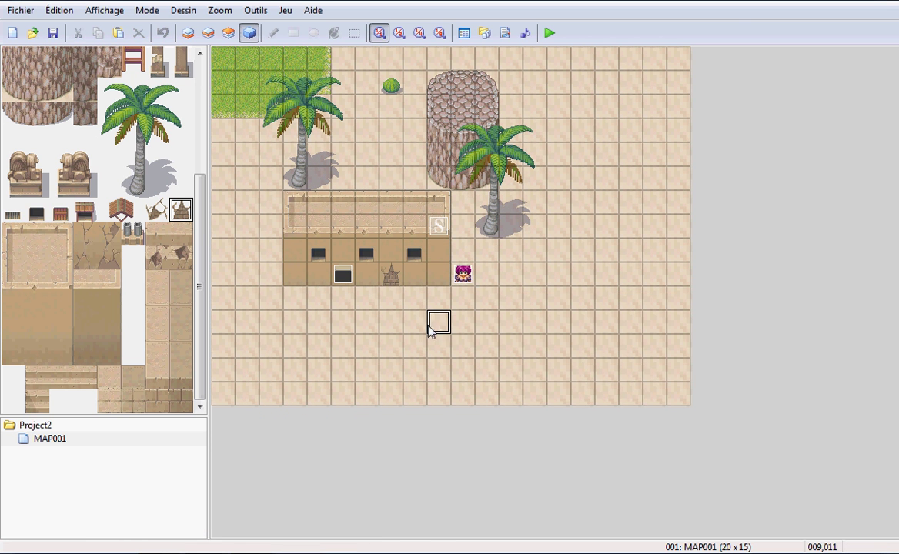
- Set the party's starting position on the sand below the building at 007,011, then save Project2 and start a new game in a playtest
{"action": "right_click", "coordinate": [388, 331]}
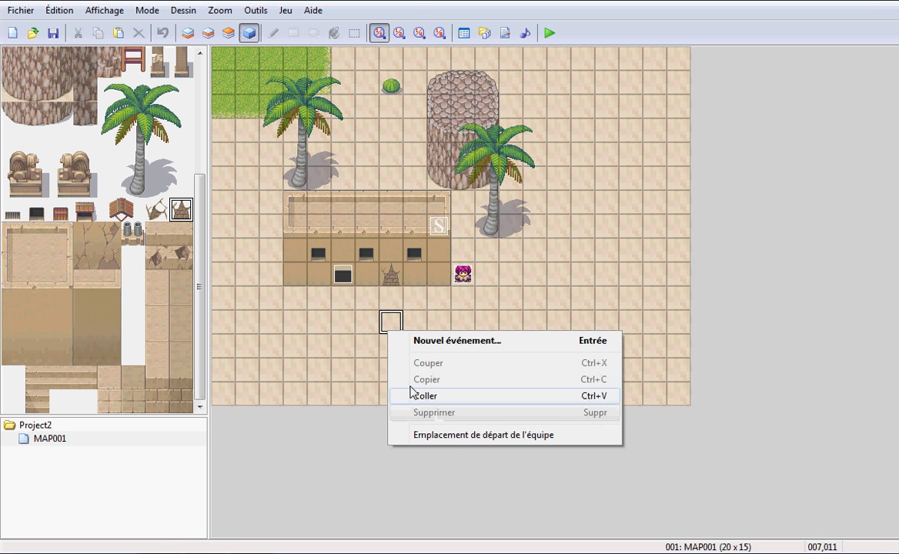
{"action": "left_click", "coordinate": [452, 435]}
{"action": "left_click", "coordinate": [547, 30]}
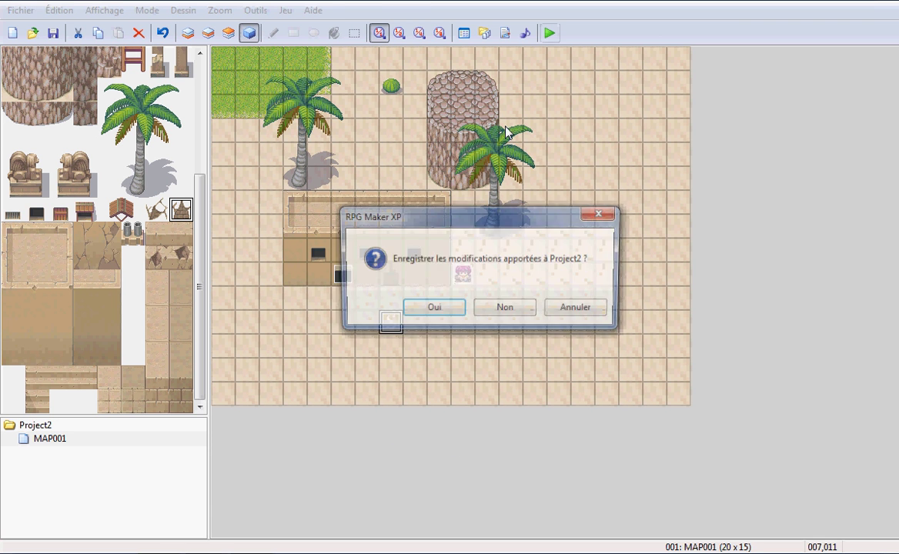
{"action": "left_click", "coordinate": [423, 314]}
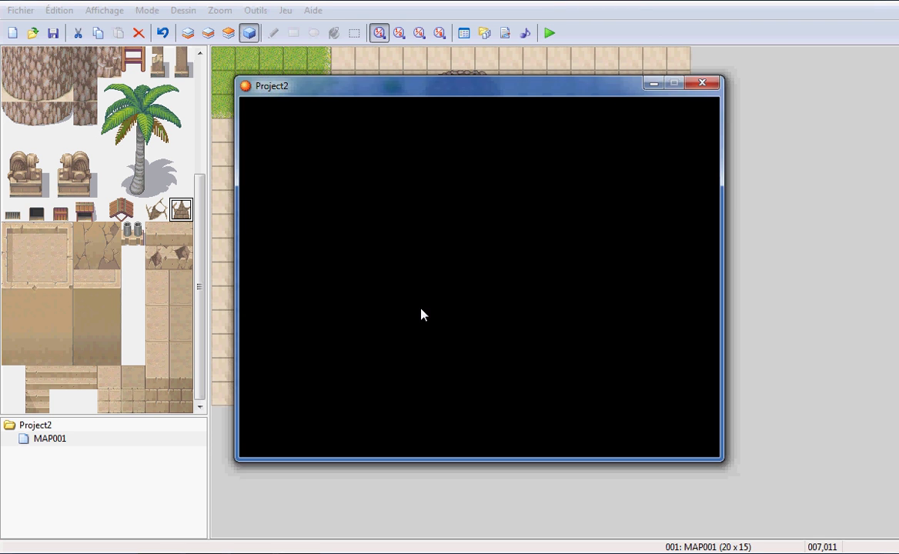
{"action": "key", "text": "Return"}
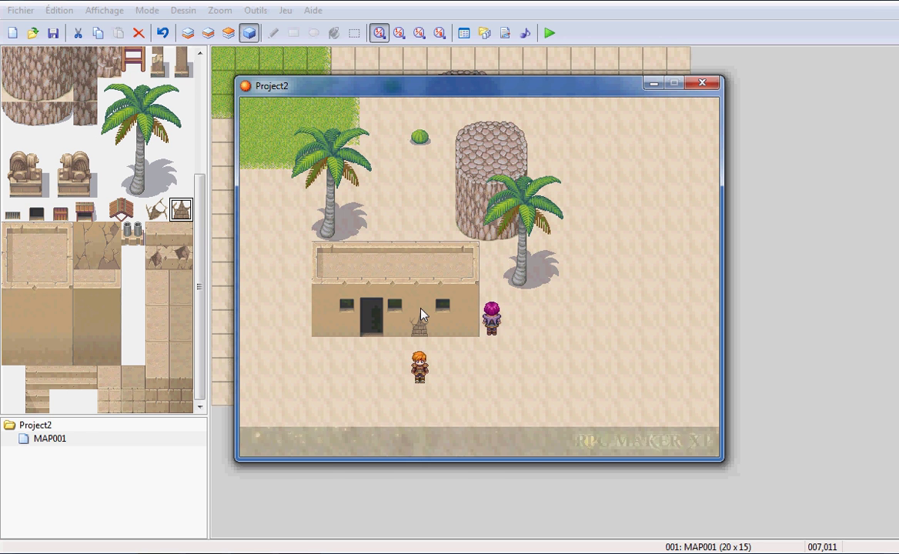
- Walk the hero up to the building's door and around the sand in front of it, and close the playtest
{"action": "key", "text": "Left"}
{"action": "key", "text": "Up"}
{"action": "key", "text": "Right"}
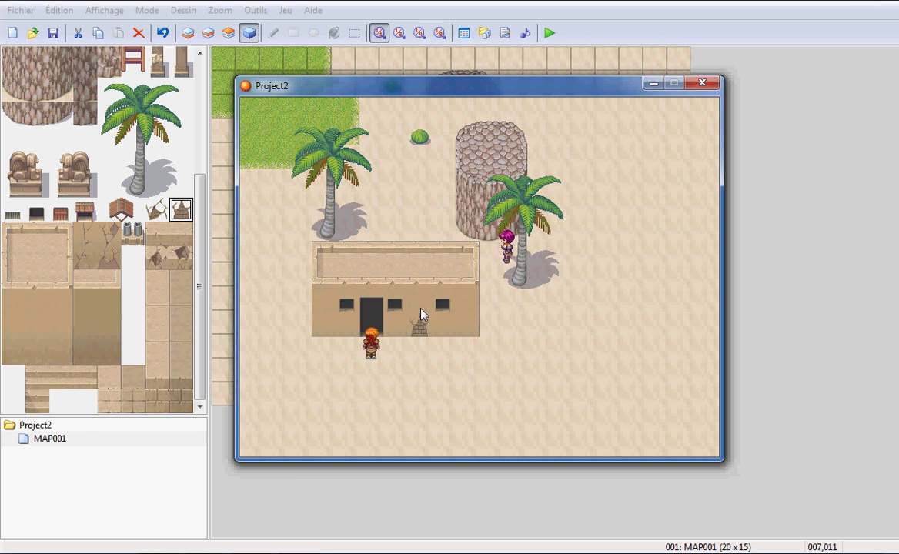
{"action": "key", "text": "Right"}
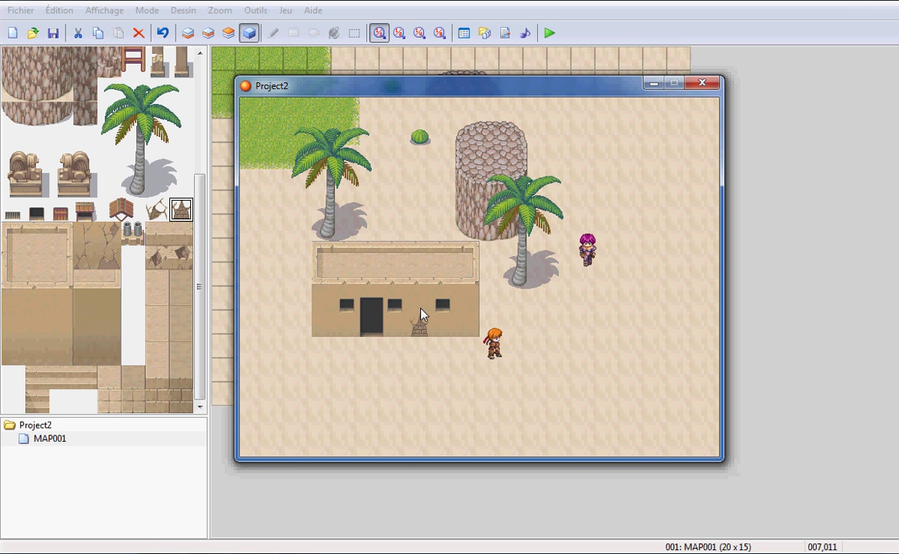
{"action": "key", "text": "Left"}
{"action": "key", "text": "Down"}
{"action": "key", "text": "Left"}
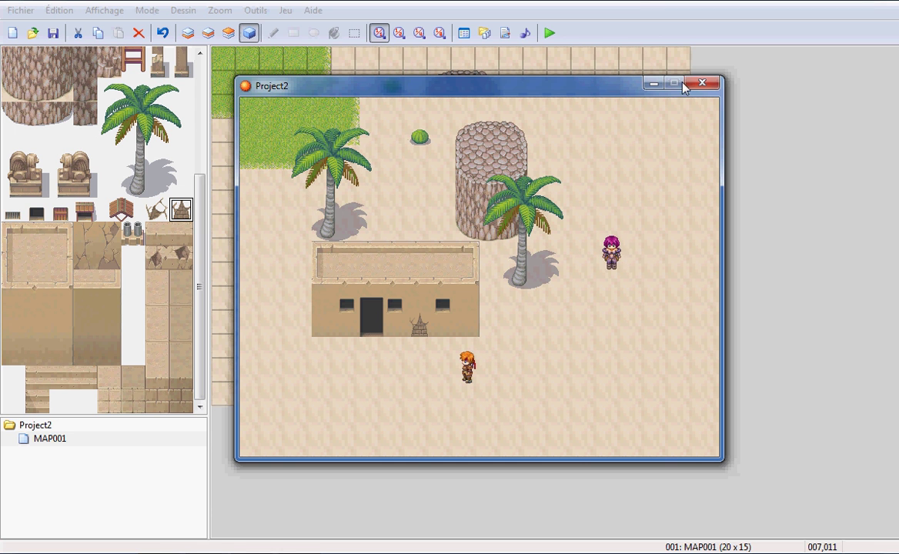
{"action": "left_click", "coordinate": [697, 86]}
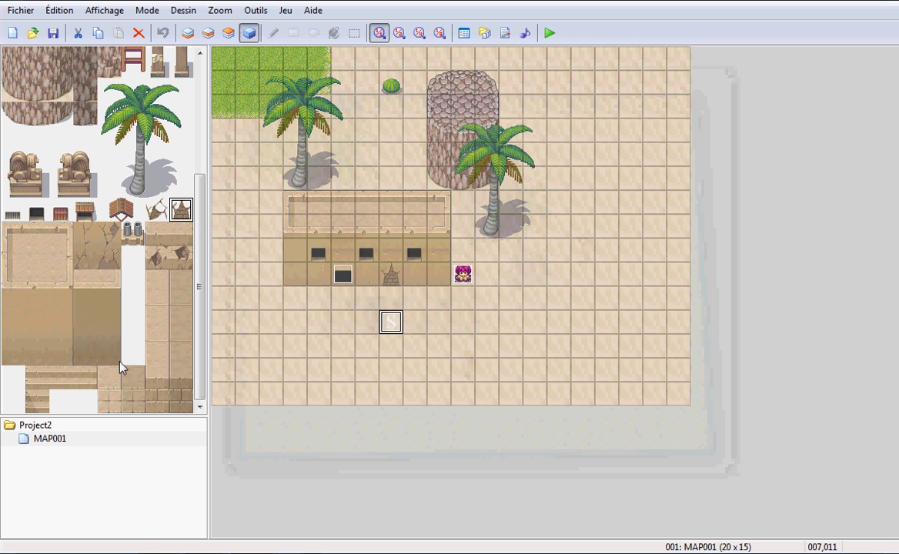
- Look through the allies and classes in the database, and close it without changes
{"action": "right_click", "coordinate": [75, 440]}
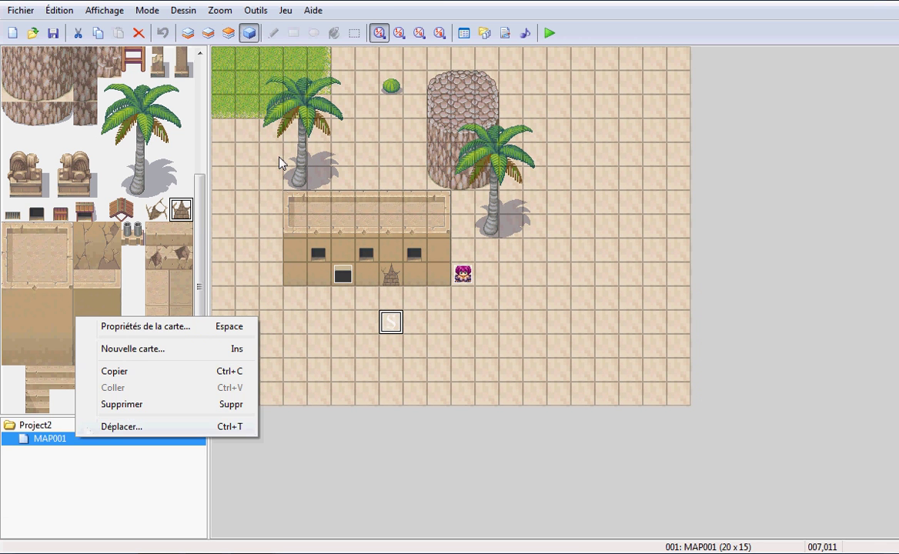
{"action": "left_click", "coordinate": [465, 35]}
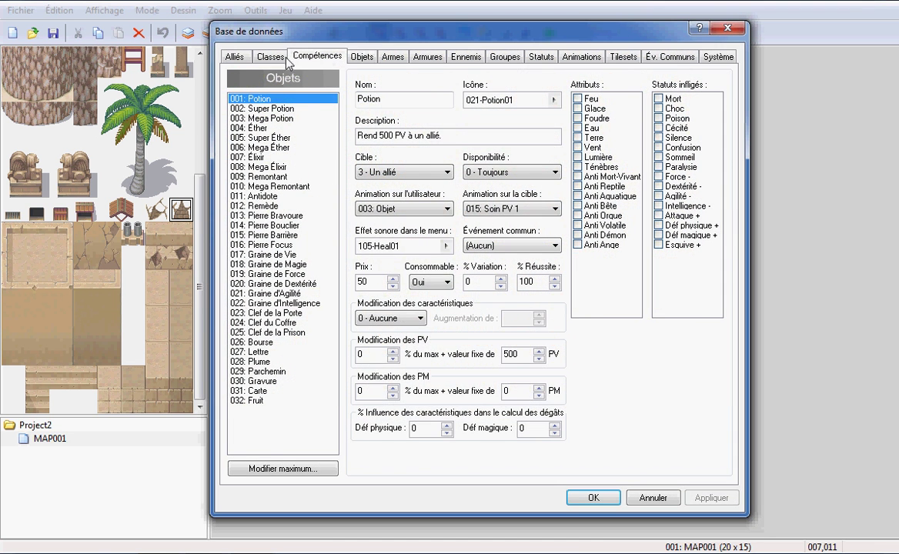
{"action": "left_click", "coordinate": [234, 57]}
{"action": "left_click", "coordinate": [271, 57]}
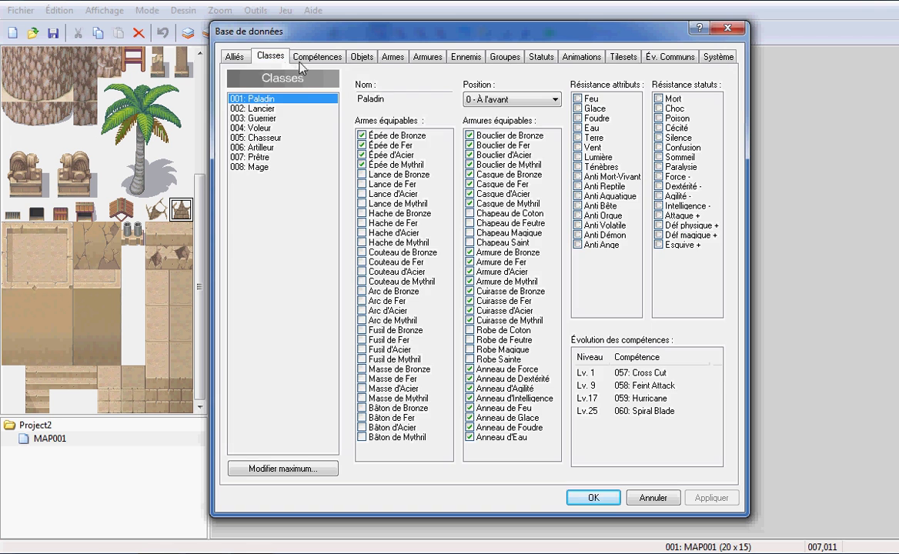
{"action": "key", "text": "Escape"}
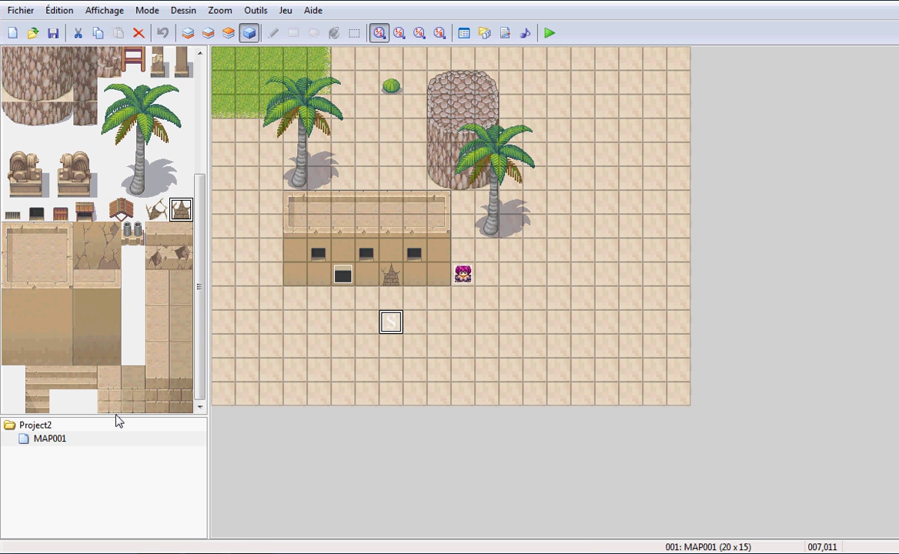
- Enable the background sound (BGS) in MAP001's properties and open its list of sounds
{"action": "right_click", "coordinate": [62, 439]}
{"action": "left_click", "coordinate": [107, 339]}
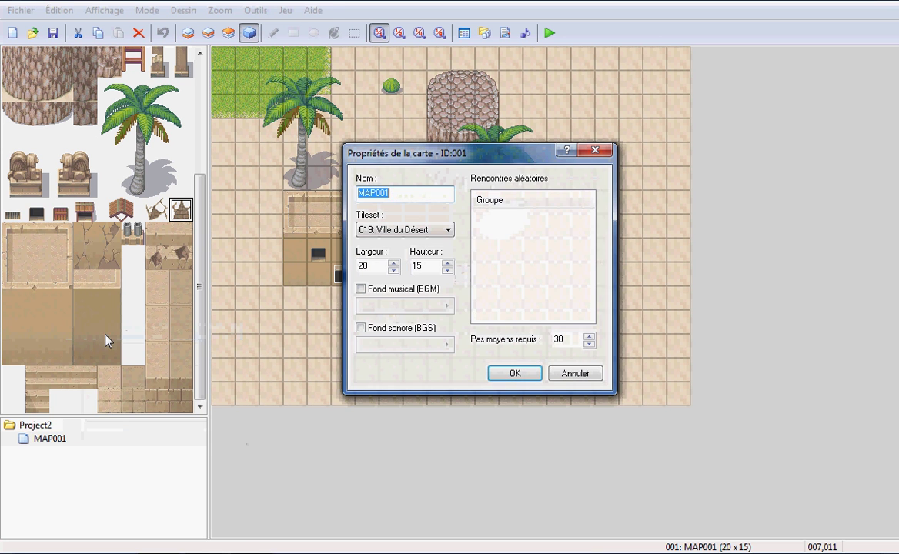
{"action": "left_click", "coordinate": [361, 290]}
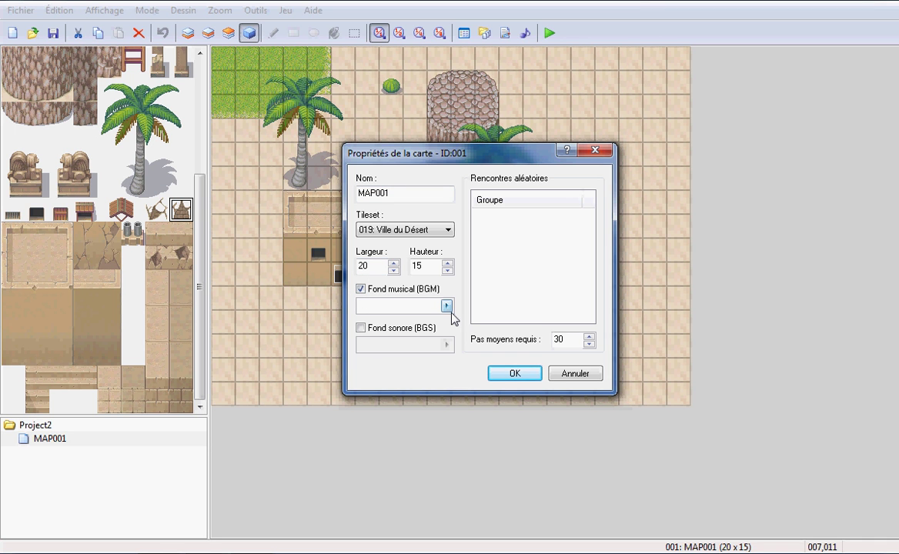
{"action": "left_click", "coordinate": [361, 290]}
{"action": "left_click", "coordinate": [362, 328]}
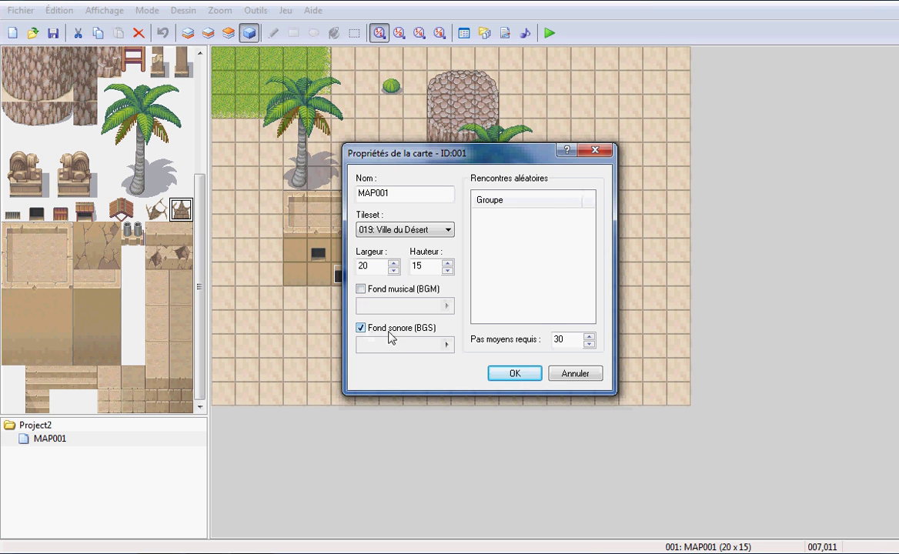
{"action": "left_click", "coordinate": [447, 344]}
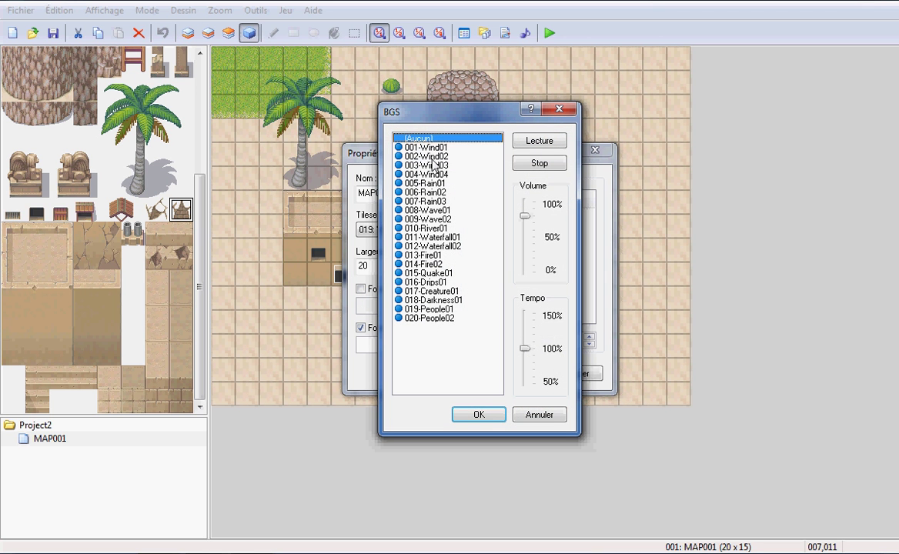
- Compare the background sounds 002-Wind02, 004-Wind04 and 003-Wind03, stop playback, and dismiss the list without choosing one
{"action": "left_click", "coordinate": [452, 157]}
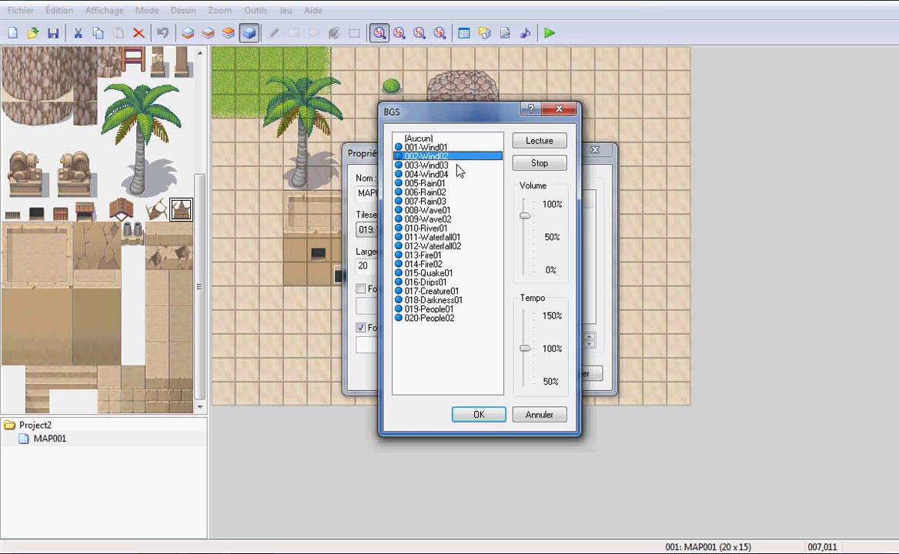
{"action": "key", "text": "XF86AudioRaiseVolume"}
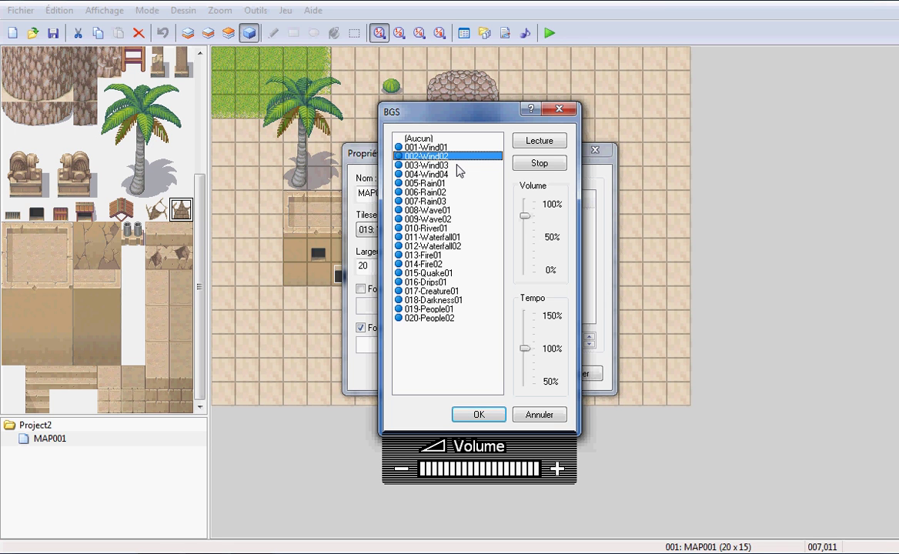
{"action": "left_click", "coordinate": [451, 176]}
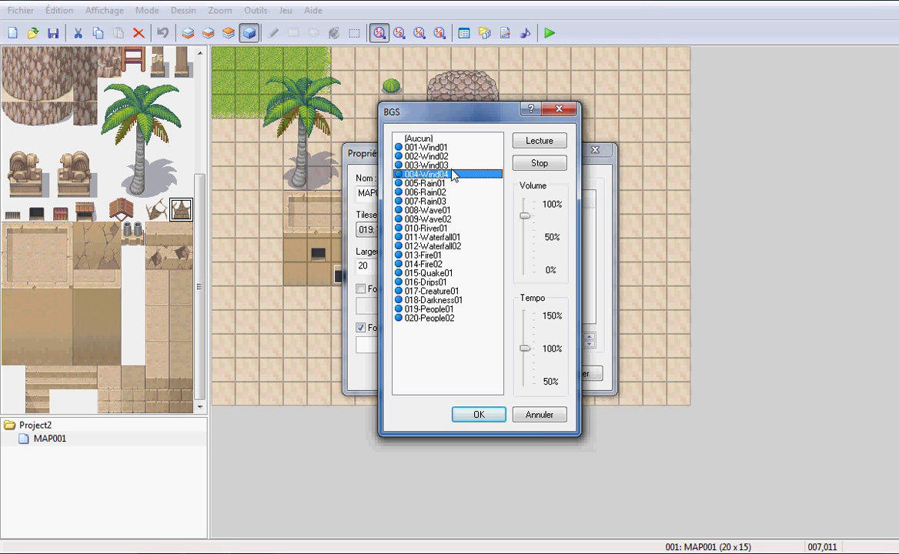
{"action": "left_click", "coordinate": [453, 168]}
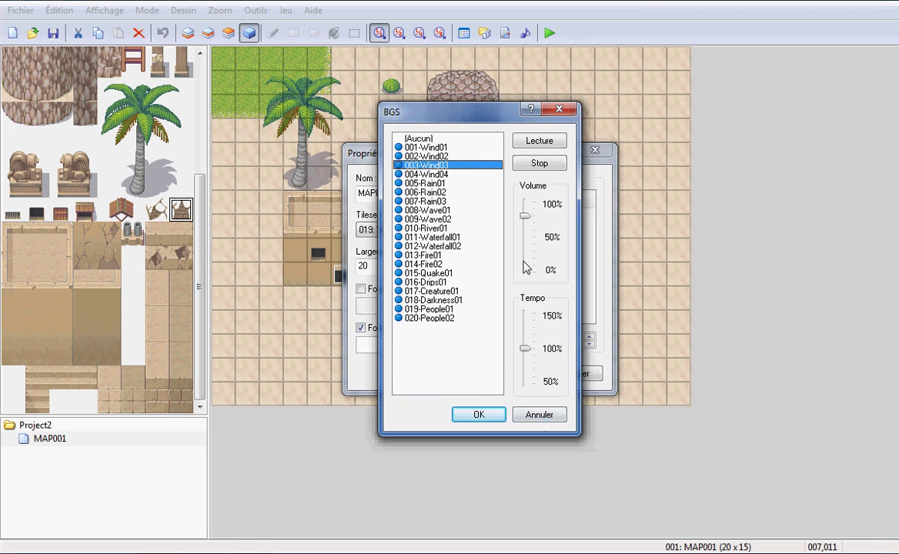
{"action": "left_click", "coordinate": [540, 163]}
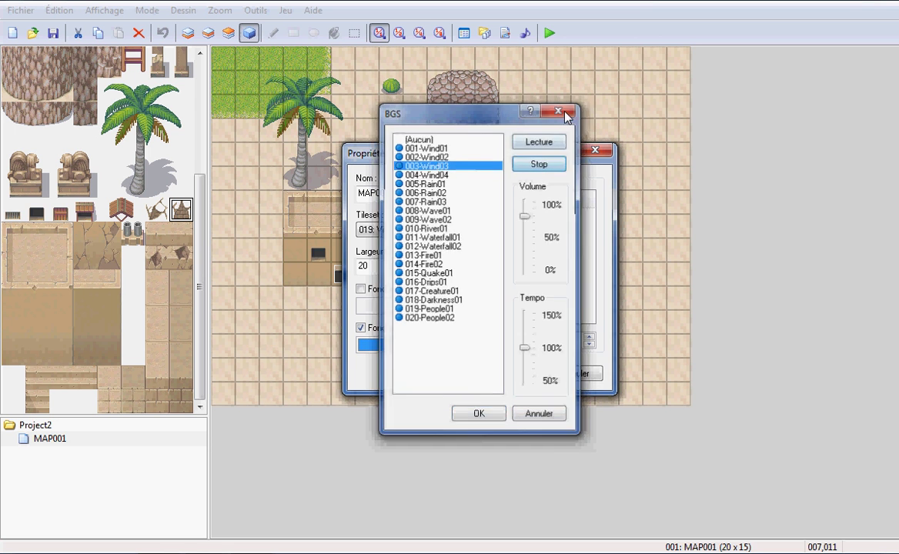
{"action": "left_click", "coordinate": [566, 114]}
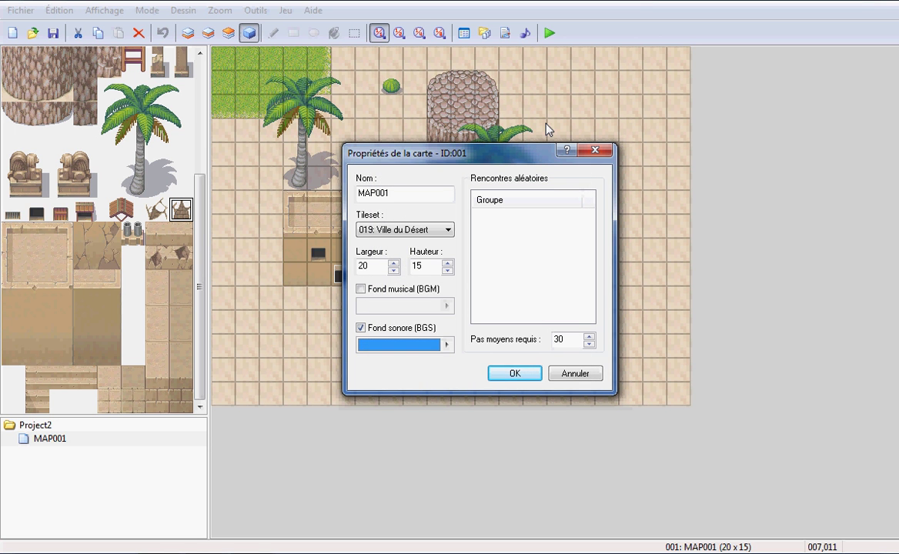
- Disable the background sound, enable the background music (BGM) for MAP001, and browse its tracks to 037-Dungeon03
{"action": "left_click", "coordinate": [360, 328]}
{"action": "left_click", "coordinate": [360, 288]}
{"action": "left_click", "coordinate": [445, 307]}
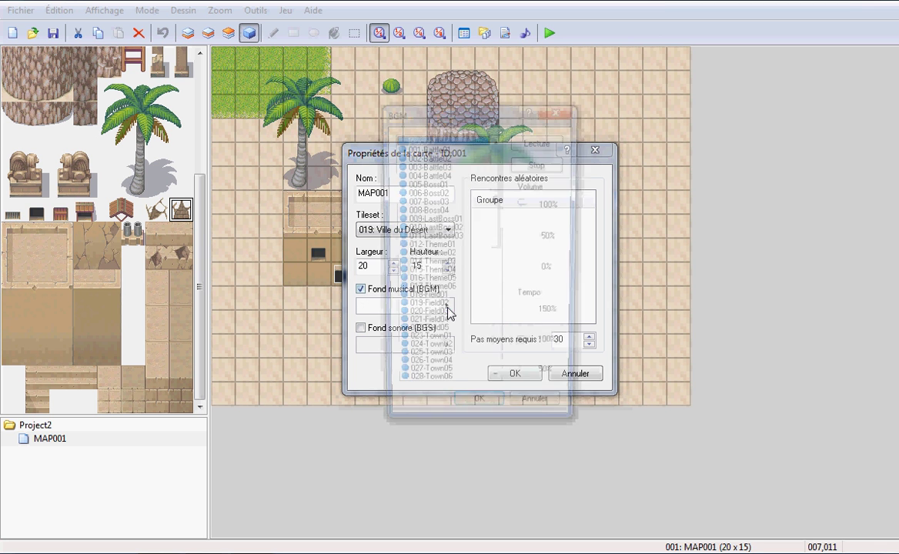
{"action": "left_click", "coordinate": [431, 235]}
{"action": "scroll", "coordinate": [429, 344], "scroll_direction": "down", "scroll_amount": 3}
{"action": "scroll", "coordinate": [430, 344], "scroll_direction": "down", "scroll_amount": 3}
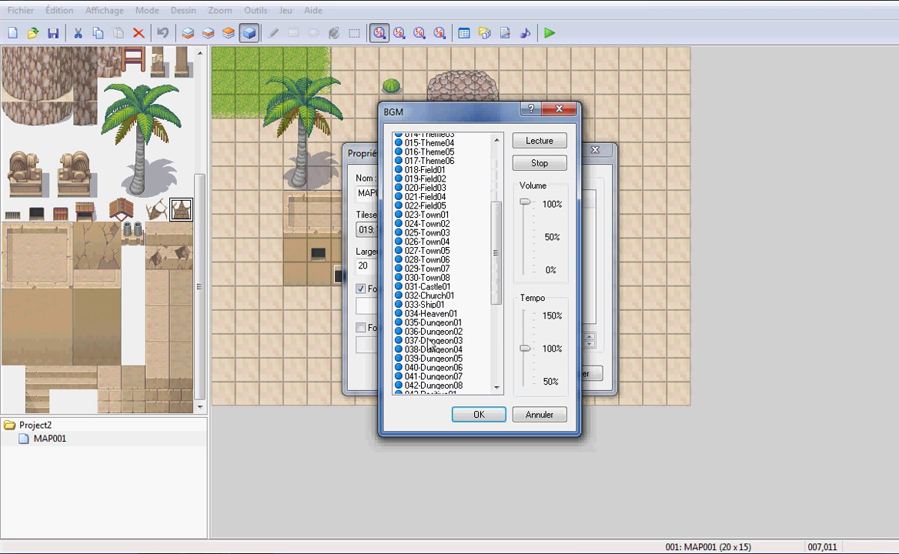
{"action": "left_click", "coordinate": [431, 291]}
{"action": "left_click", "coordinate": [435, 308]}
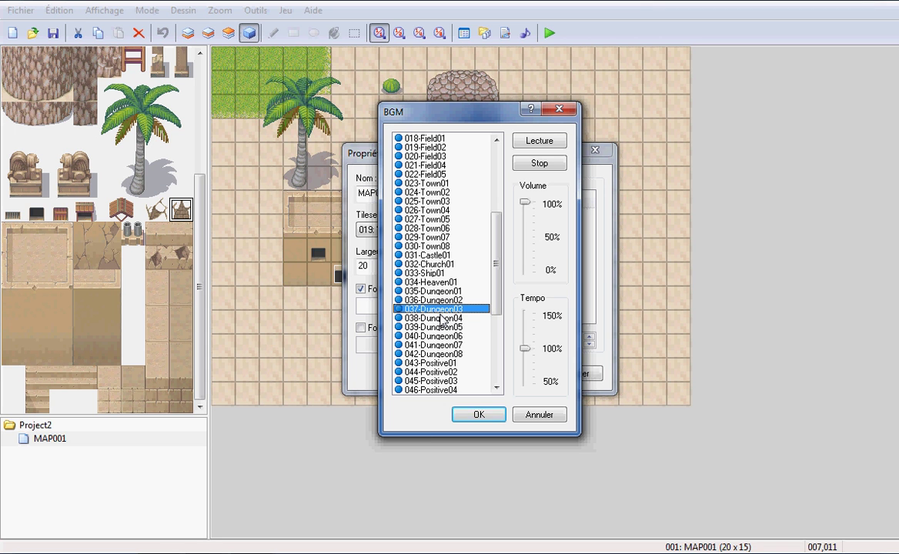
- Preview the 037-Dungeon03 and 035-Dungeon01 music tracks, lower the system volume, and stop playback
{"action": "left_click", "coordinate": [551, 143]}
{"action": "left_click", "coordinate": [419, 291]}
{"action": "left_click", "coordinate": [540, 142]}
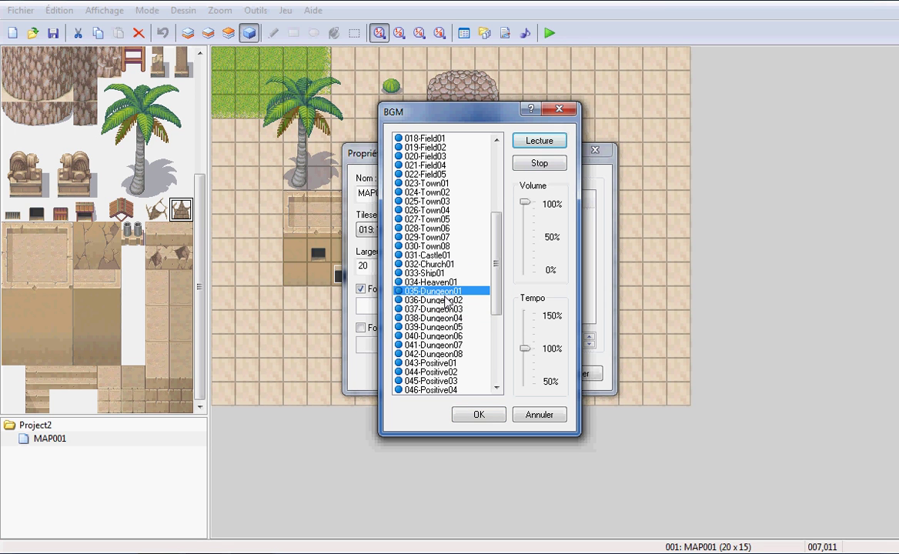
{"action": "key", "text": "XF86AudioLowerVolume"}
{"action": "key", "text": "XF86AudioLowerVolume"}
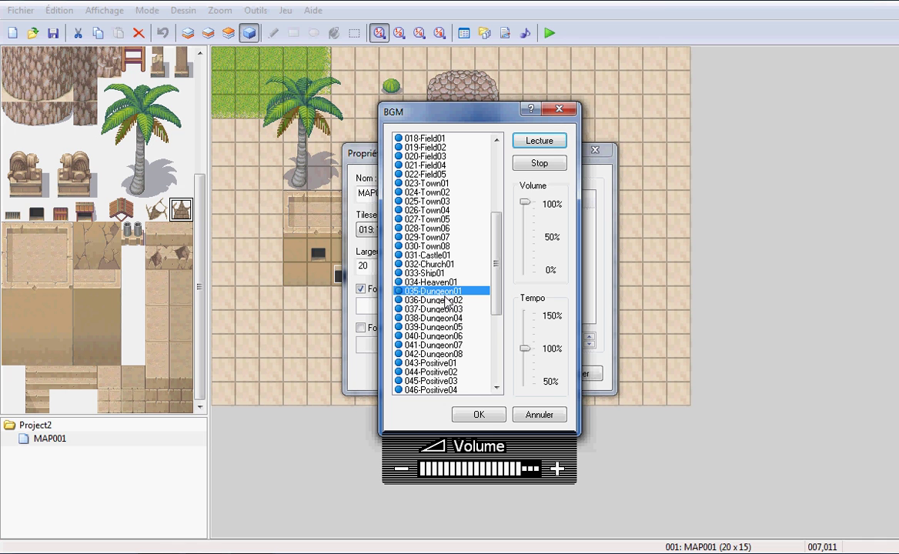
{"action": "left_click", "coordinate": [539, 167]}
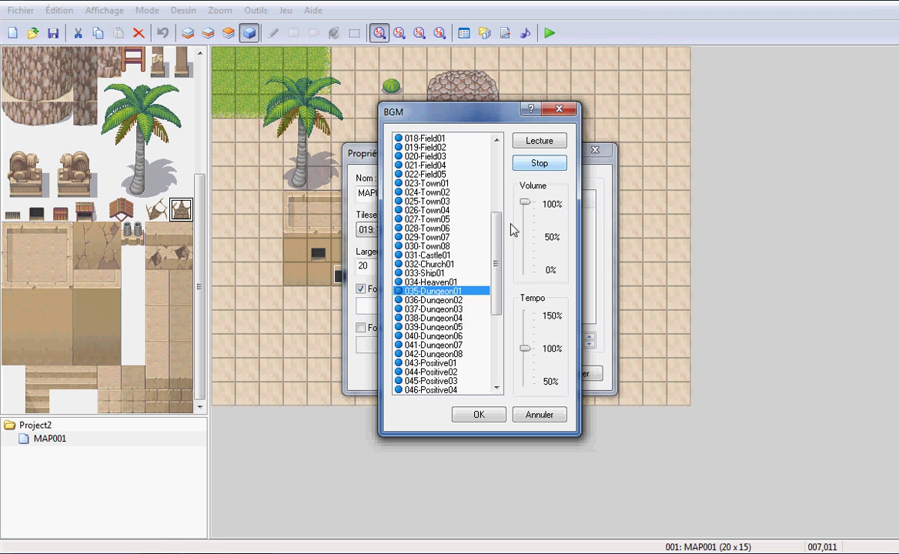
- Compare the music tracks 024-Town02, 026-Town04 and 027-Town05, raise the system volume, stop playback, and cancel the music selection
{"action": "left_click_drag", "start_coordinate": [496, 251], "coordinate": [496, 231]}
{"action": "left_click", "coordinate": [454, 218]}
{"action": "left_click", "coordinate": [470, 237]}
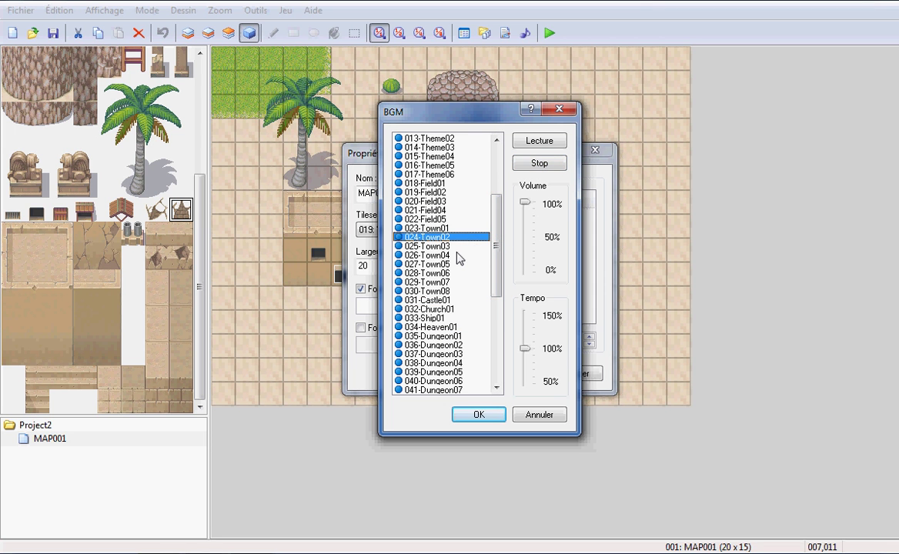
{"action": "left_click", "coordinate": [459, 256]}
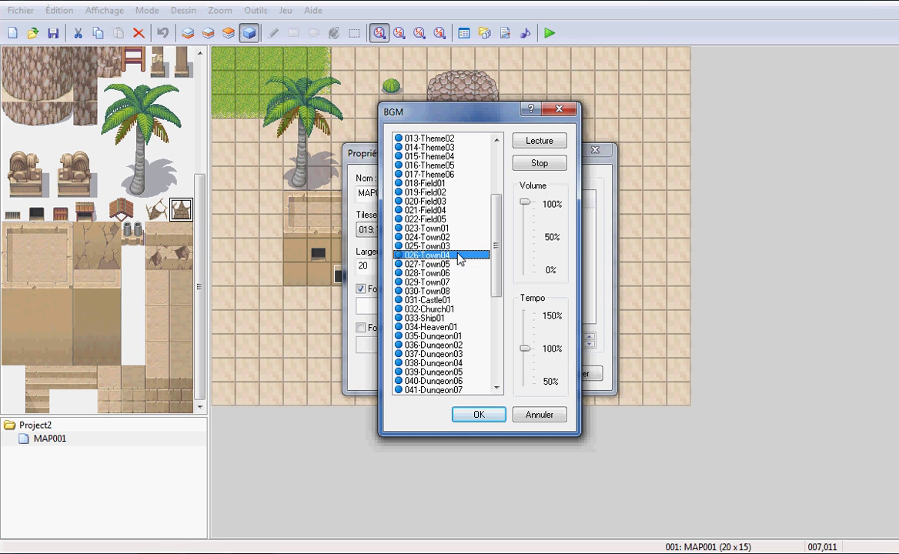
{"action": "left_click", "coordinate": [457, 264]}
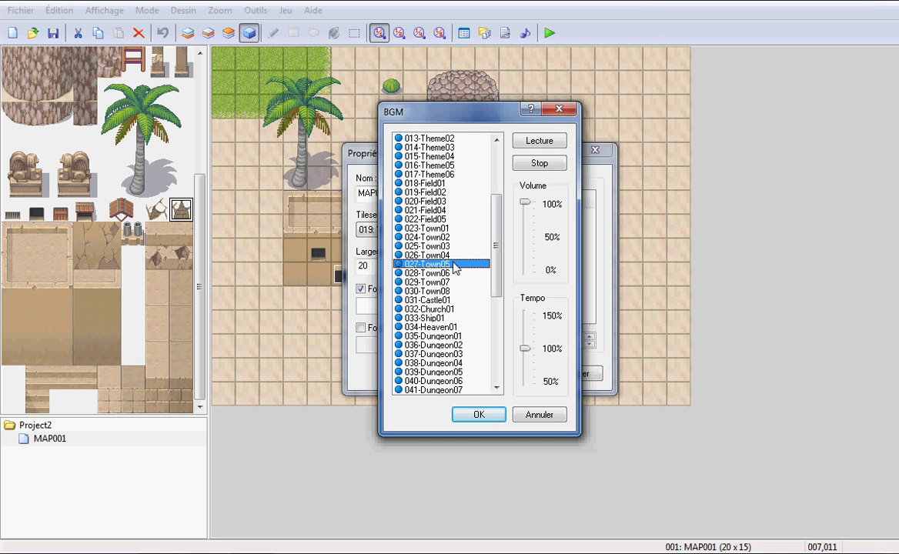
{"action": "key", "text": "XF86AudioRaiseVolume"}
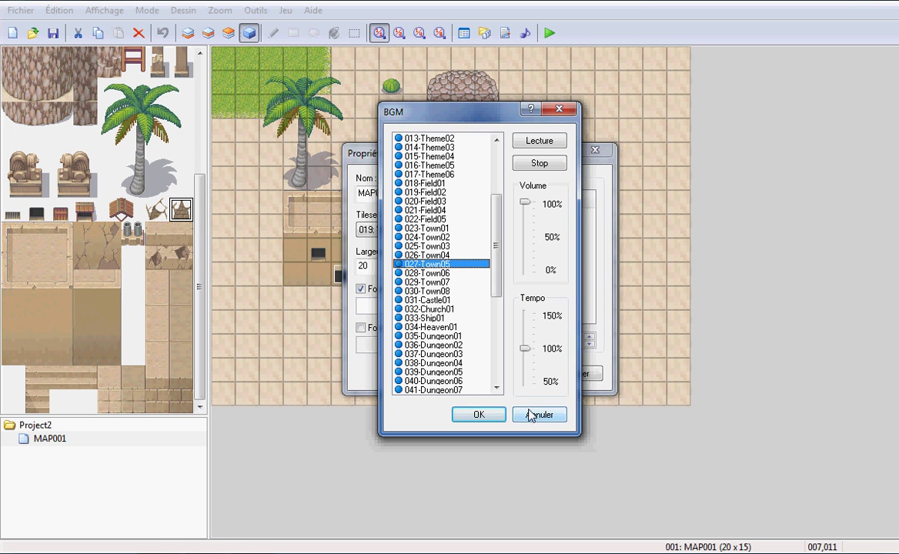
{"action": "left_click", "coordinate": [538, 163]}
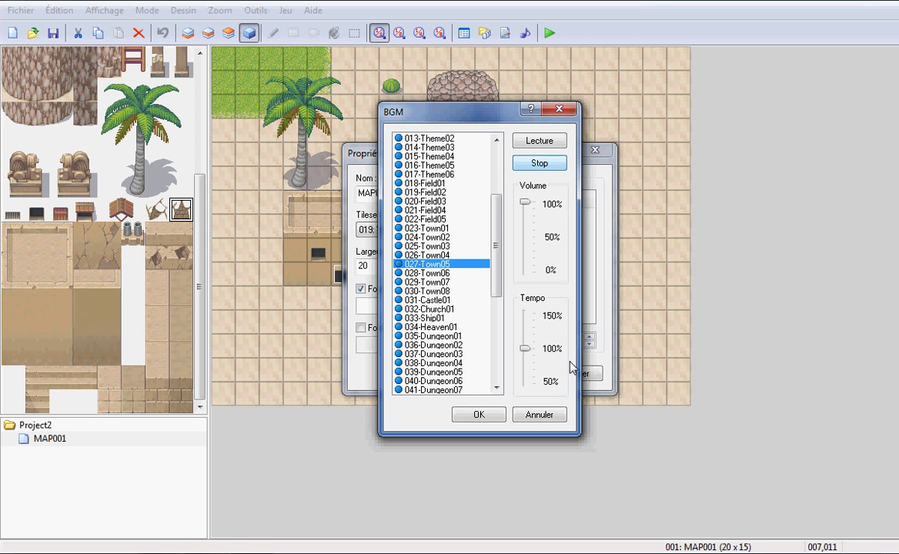
{"action": "left_click", "coordinate": [540, 414]}
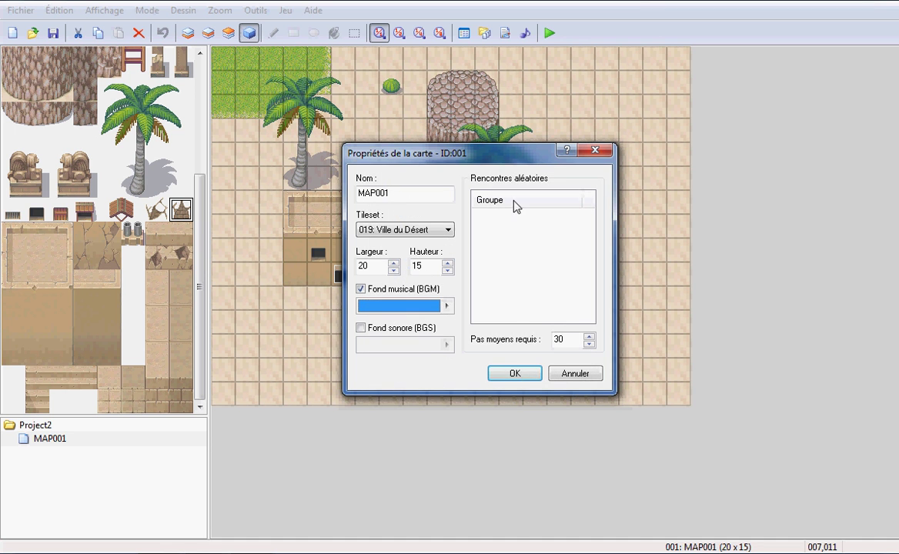
- Disable the background music for MAP001 and cancel the map properties without applying changes
{"action": "left_click", "coordinate": [373, 291]}
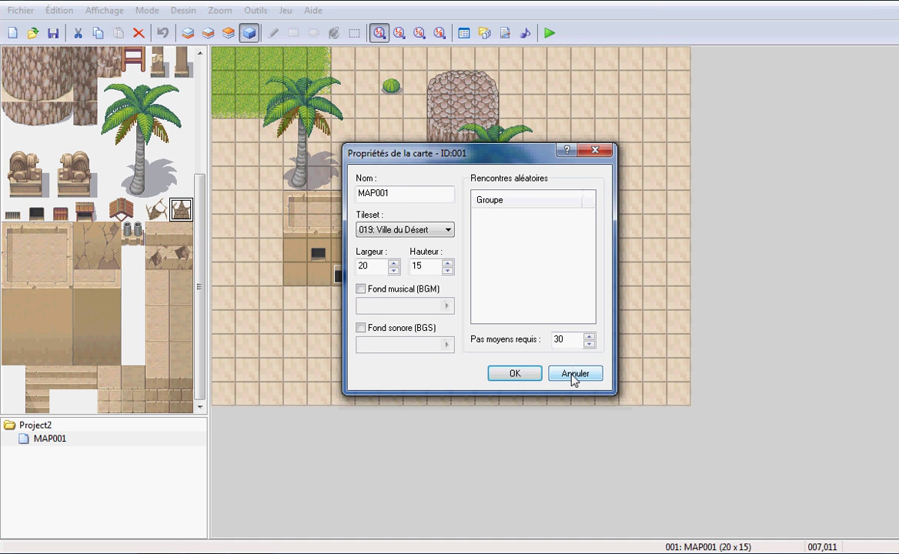
{"action": "double_click", "coordinate": [408, 195]}
{"action": "left_click", "coordinate": [576, 374]}
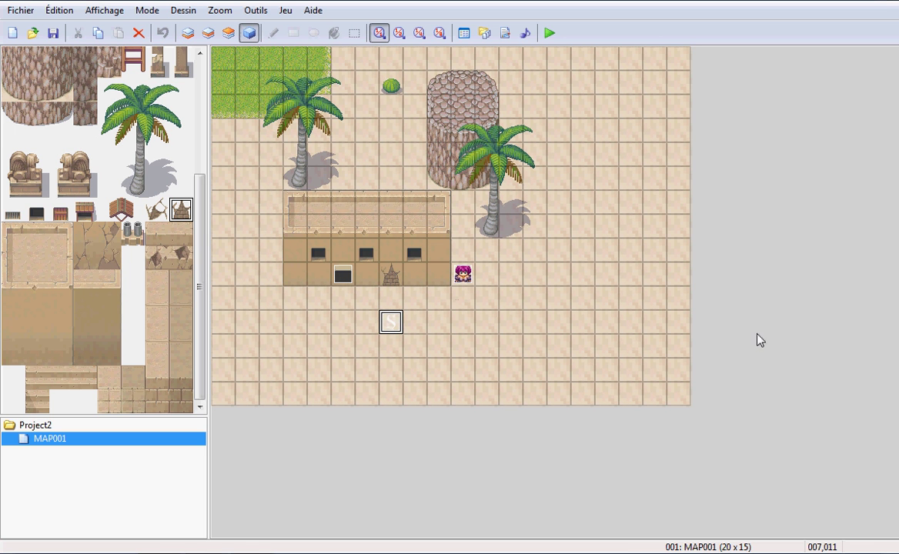